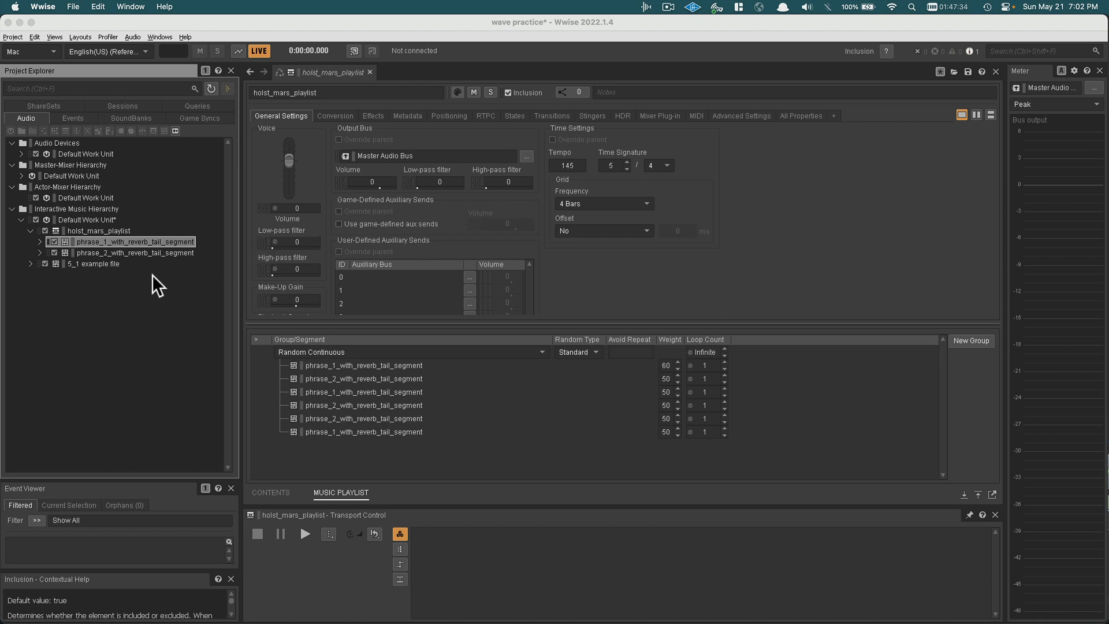
- Rename the holst_mars_playlist container as holst_mars_playlist_explore
{"action": "left_click", "coordinate": [114, 230]}
{"action": "left_click", "coordinate": [117, 230]}
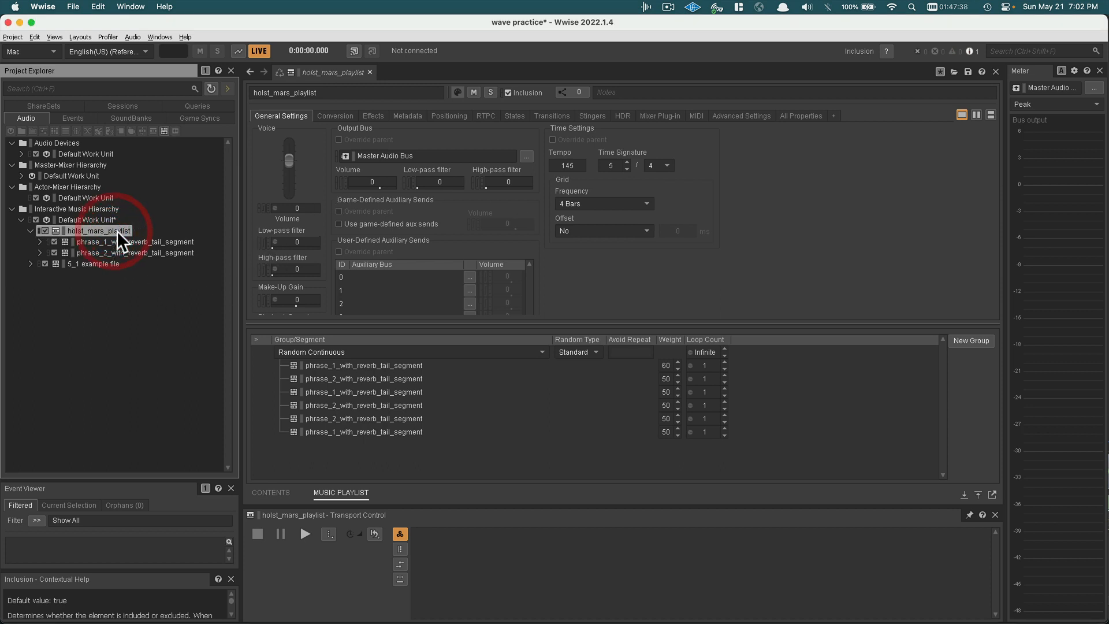
{"action": "left_click", "coordinate": [130, 234]}
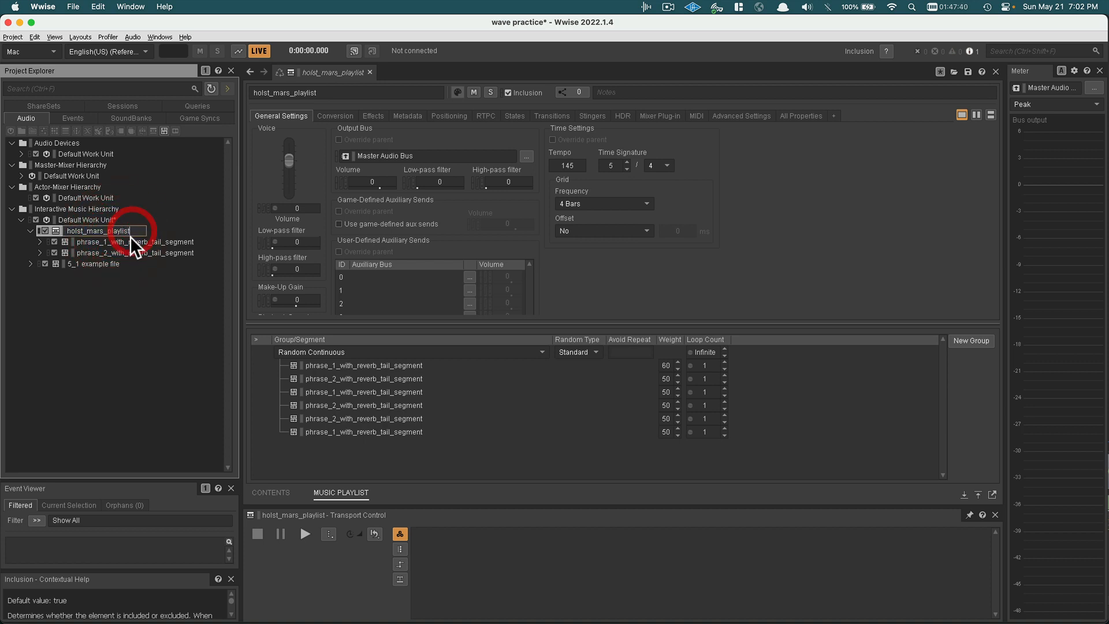
{"action": "type", "text": "_epplore"}
{"action": "key", "text": "Return"}
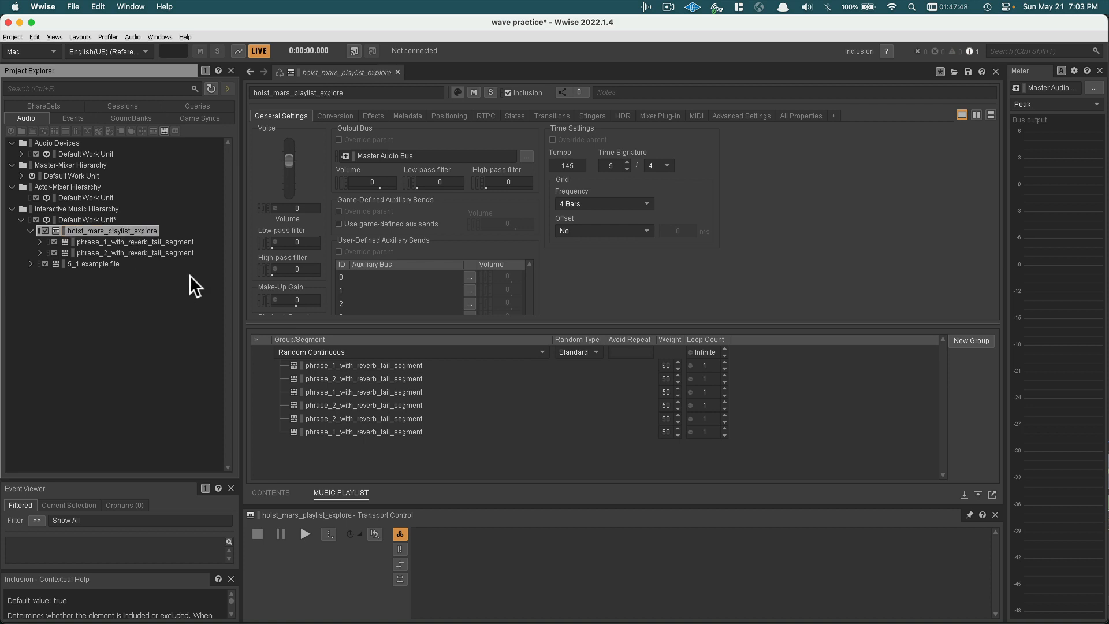
- Delete every segment entry after the first phrase_1_with_reverb_tail_segment from the holst_mars_playlist_explore music playlist
{"action": "left_click", "coordinate": [387, 379]}
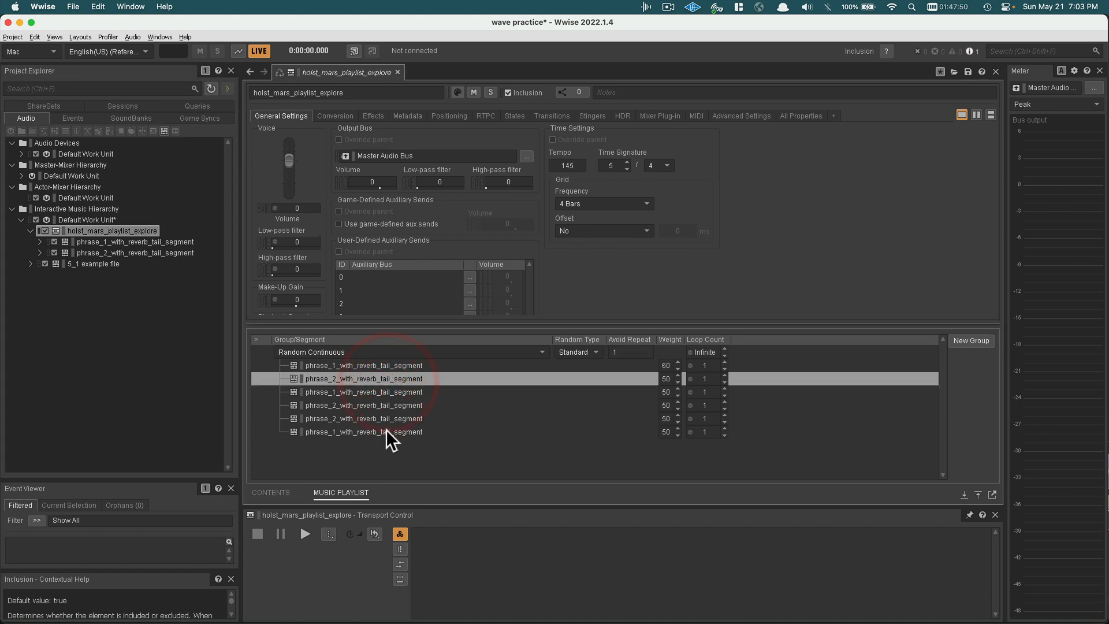
{"action": "left_click", "coordinate": [386, 430]}
{"action": "left_click", "coordinate": [384, 377]}
{"action": "right_click", "coordinate": [384, 376]}
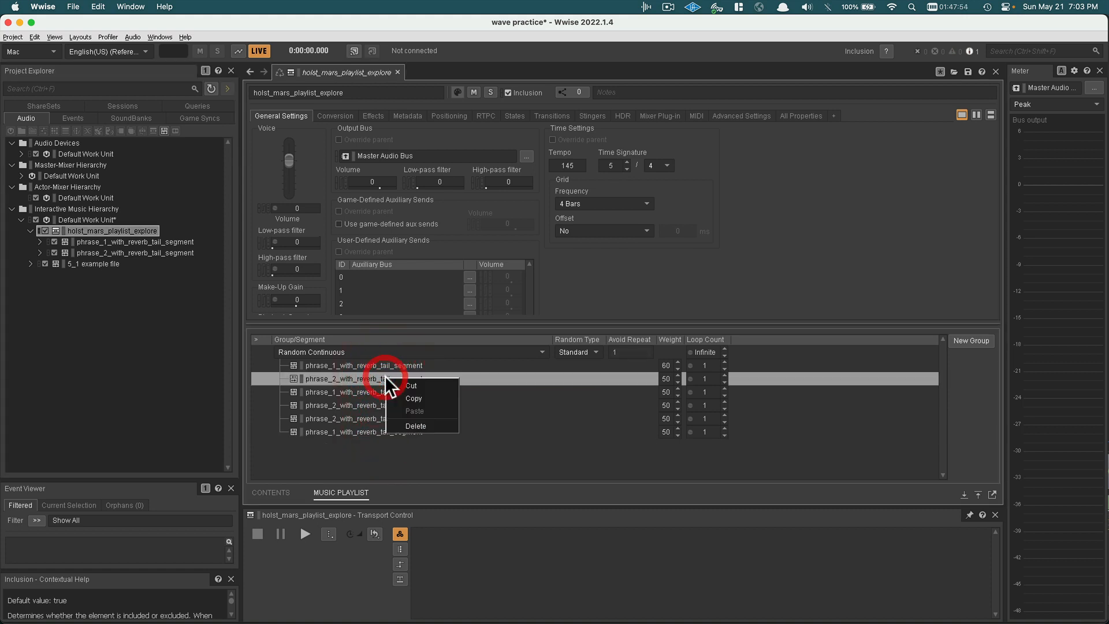
{"action": "left_click", "coordinate": [397, 425]}
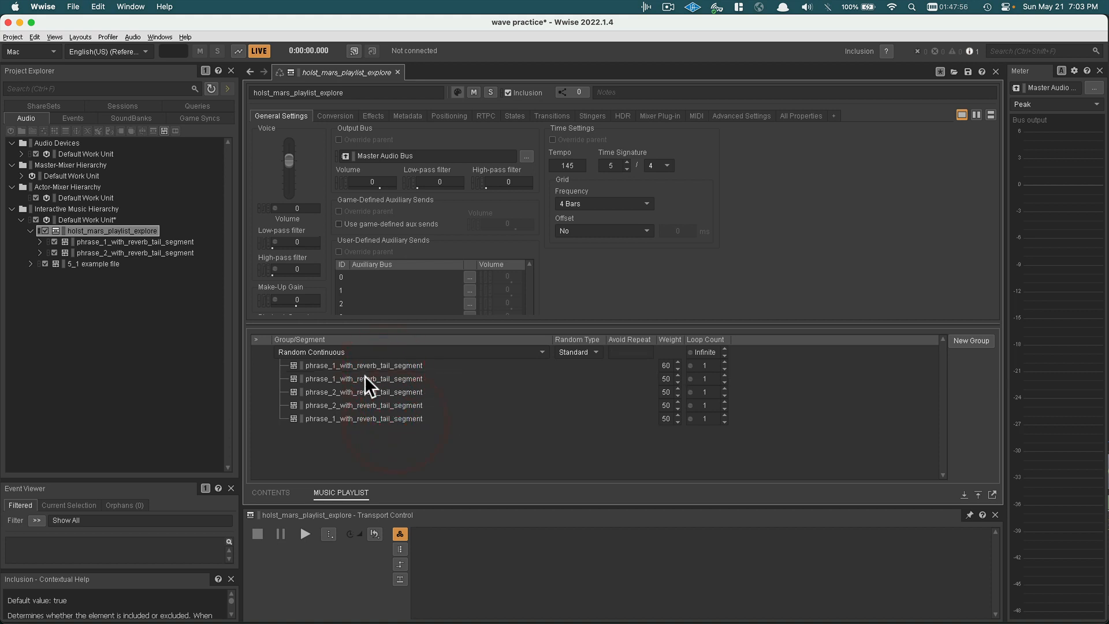
{"action": "left_click", "coordinate": [365, 376]}
{"action": "key", "text": "Delete"}
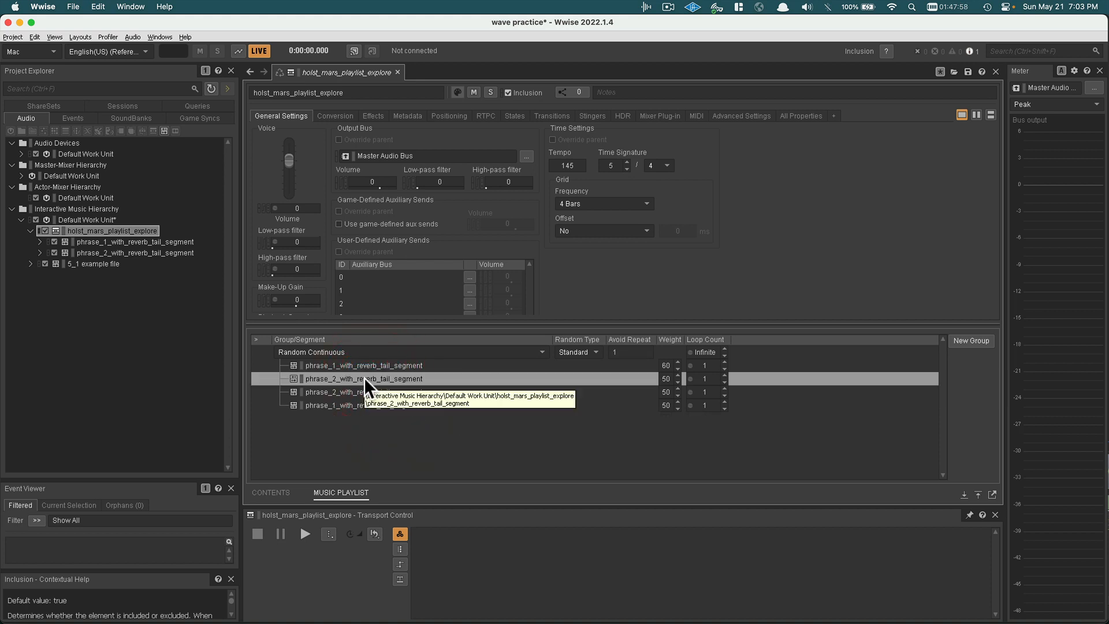
{"action": "key", "text": "Delete"}
{"action": "left_click", "coordinate": [364, 377]}
{"action": "key", "text": "Delete"}
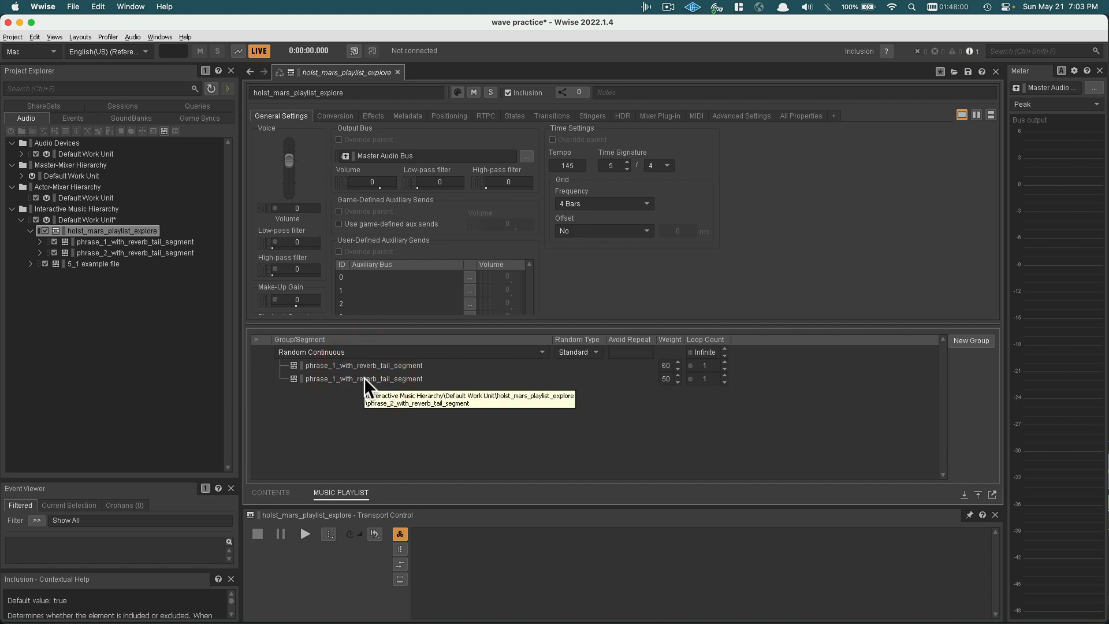
{"action": "left_click", "coordinate": [364, 376]}
{"action": "key", "text": "Delete"}
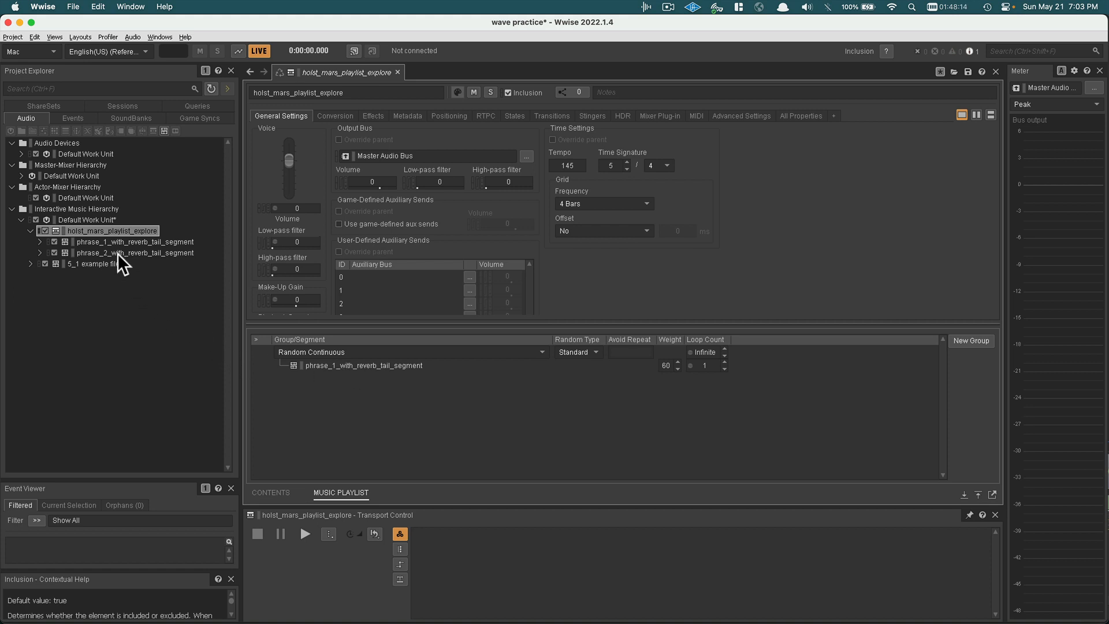
- Create a Music Playlist Container named holst_mars_playlist_suspense in the Interactive Music Hierarchy's Default Work Unit
{"action": "right_click", "coordinate": [78, 217]}
{"action": "mouse_move", "coordinate": [134, 226]}
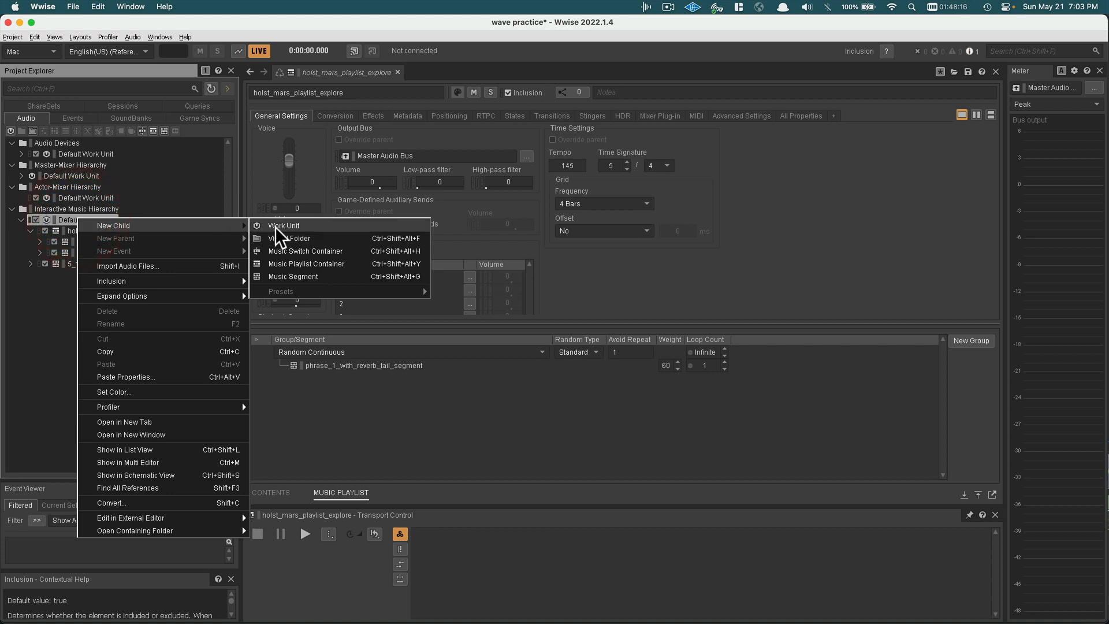
{"action": "left_click", "coordinate": [285, 261]}
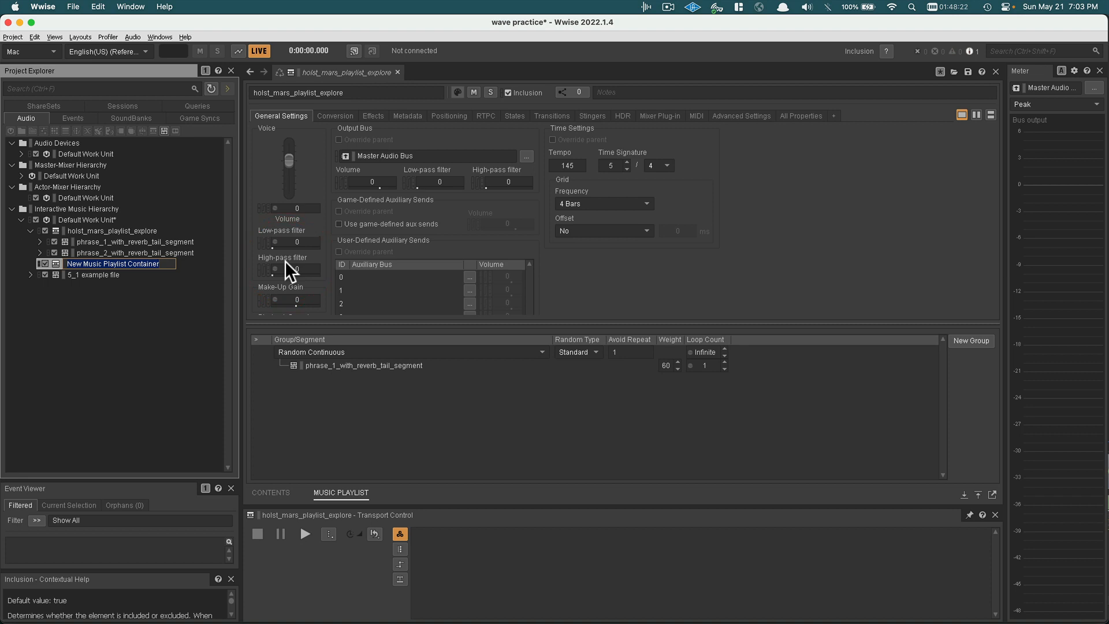
{"action": "type", "text": "holst"}
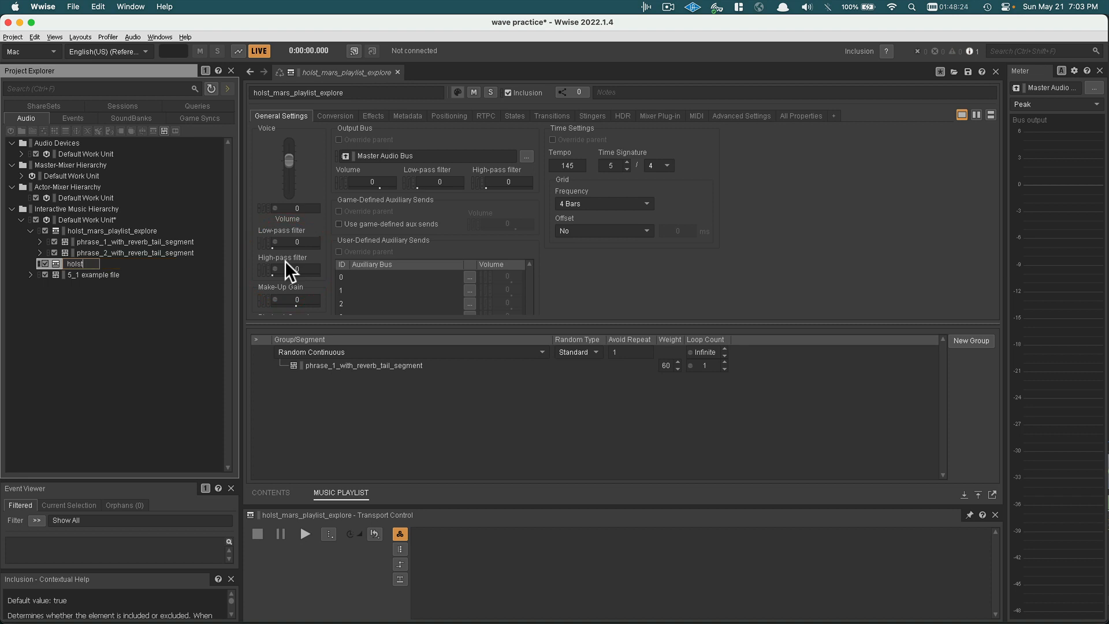
{"action": "type", "text": "_mars_playlist_suspense"}
{"action": "key", "text": "Return"}
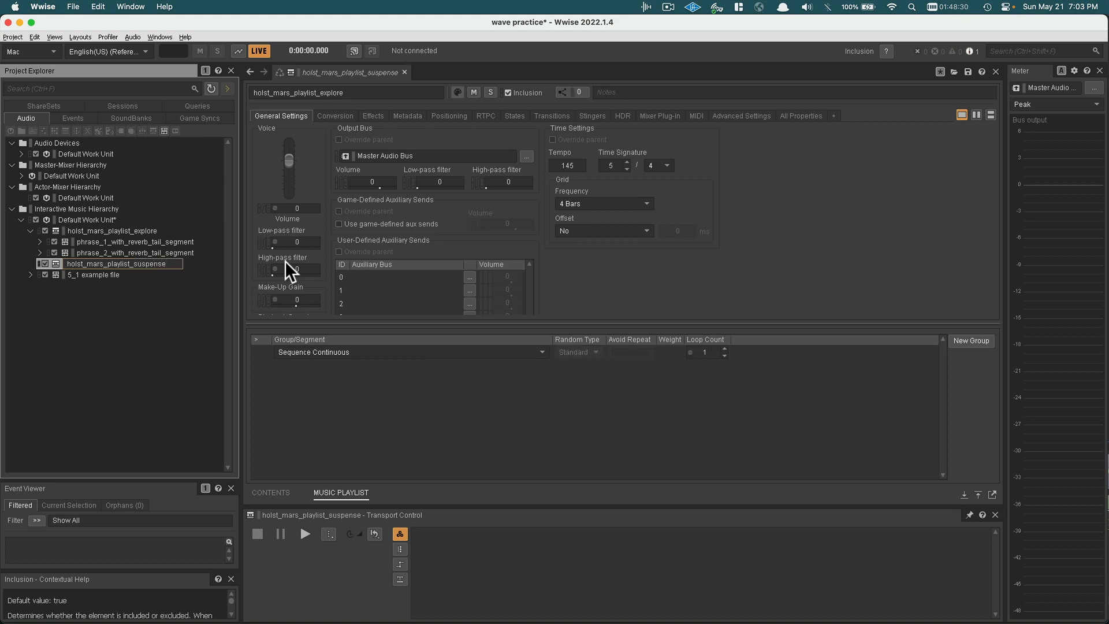
- Move phrase_2_with_reverb_tail_segment from the explore container into holst_mars_playlist_suspense and expand that container
{"action": "left_click_drag", "start_coordinate": [122, 251], "coordinate": [109, 262]}
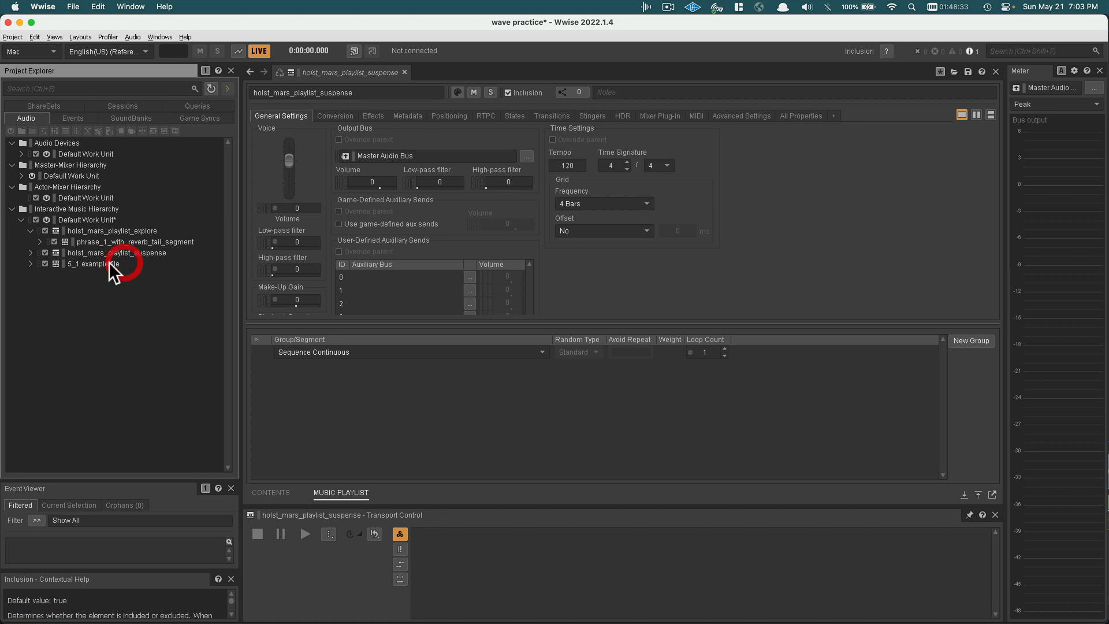
{"action": "left_click", "coordinate": [30, 252]}
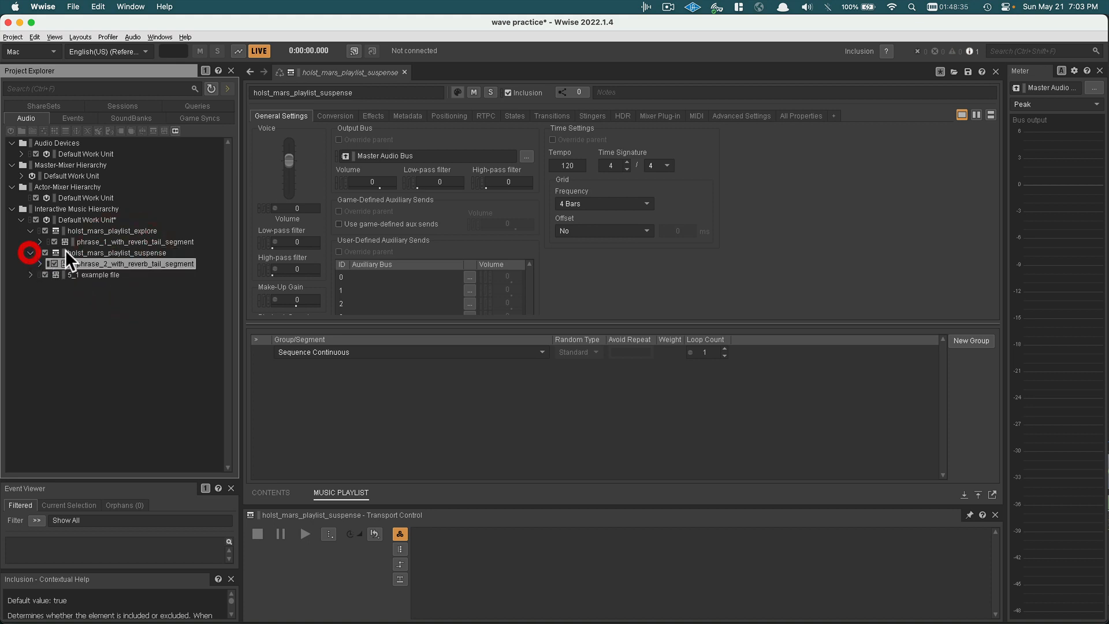
- Add phrase_2_with_reverb_tail_segment to the holst_mars_playlist_suspense music playlist and set the Sequence Continuous group's loop count to Infinite
{"action": "left_click", "coordinate": [99, 252]}
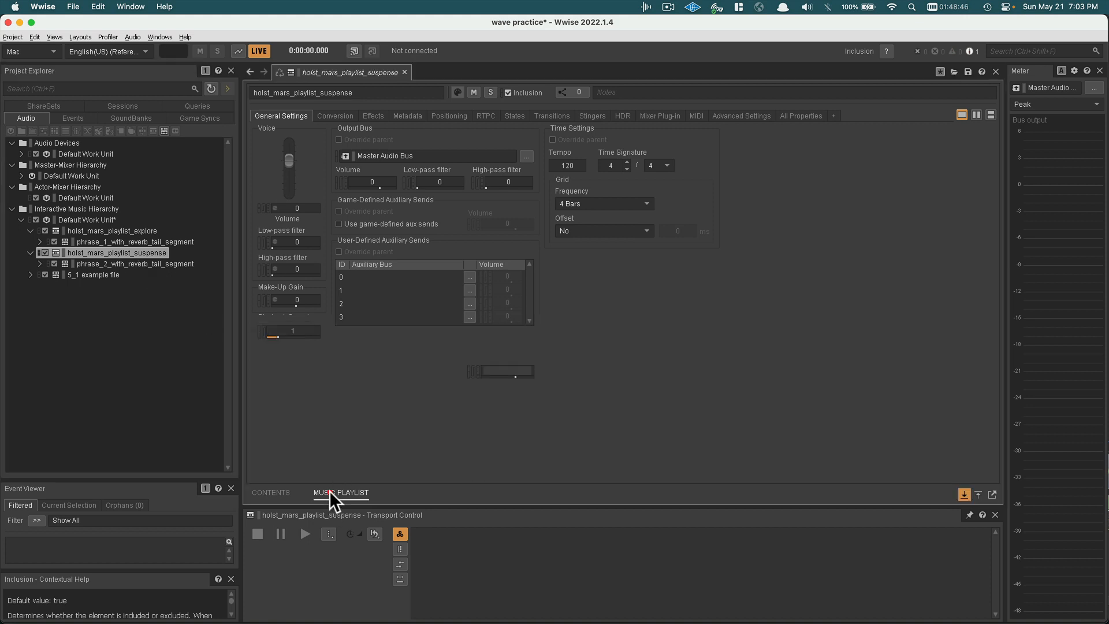
{"action": "left_click", "coordinate": [329, 492]}
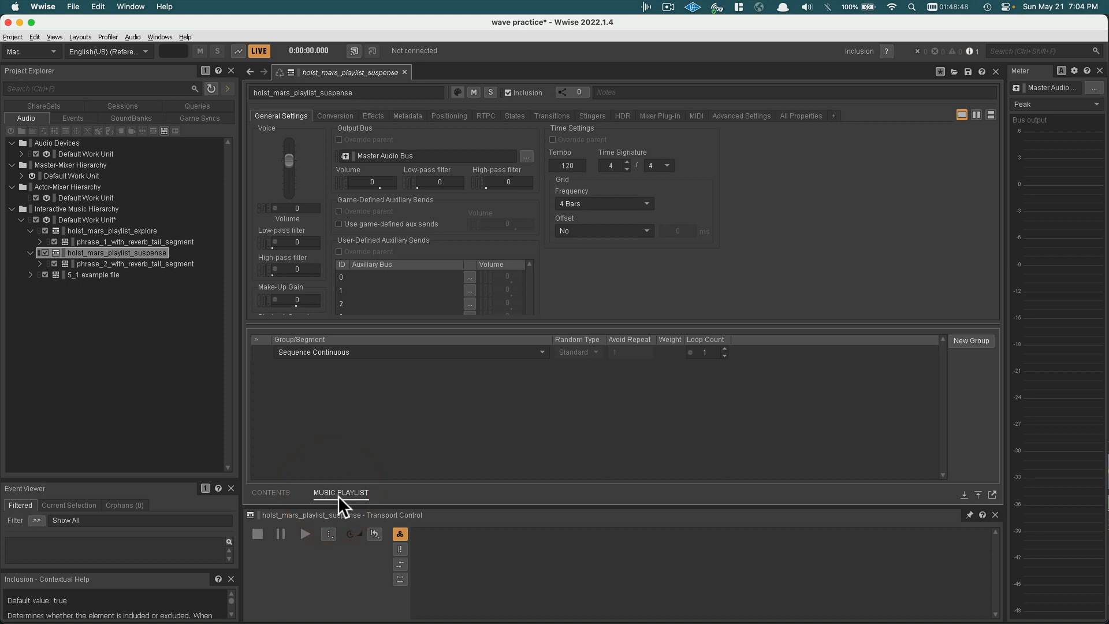
{"action": "left_click_drag", "start_coordinate": [157, 263], "coordinate": [315, 358]}
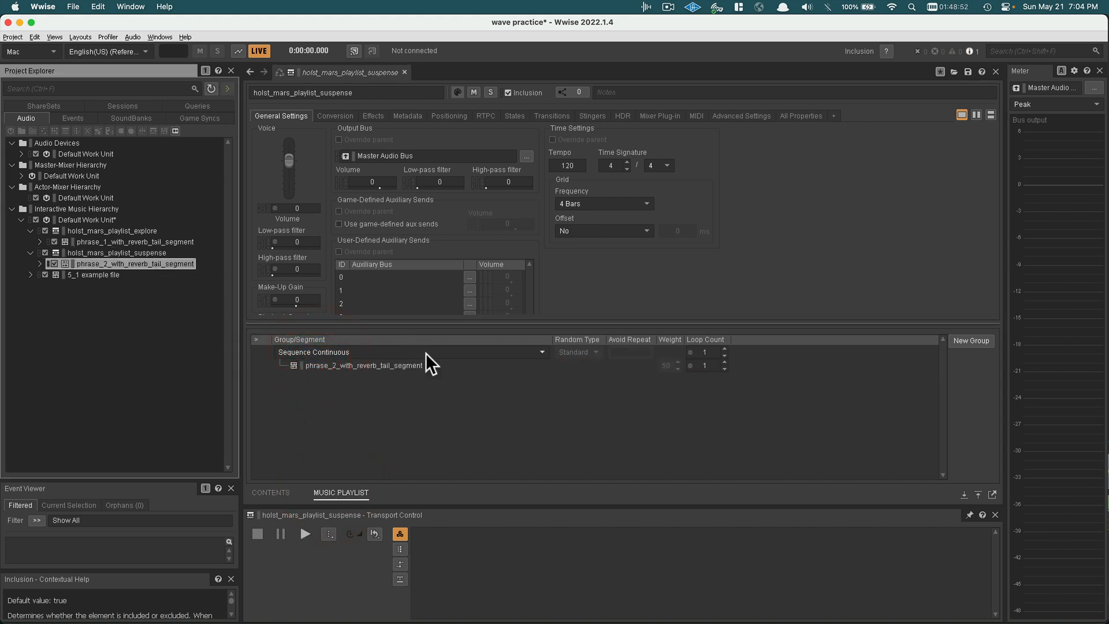
{"action": "left_click", "coordinate": [725, 356]}
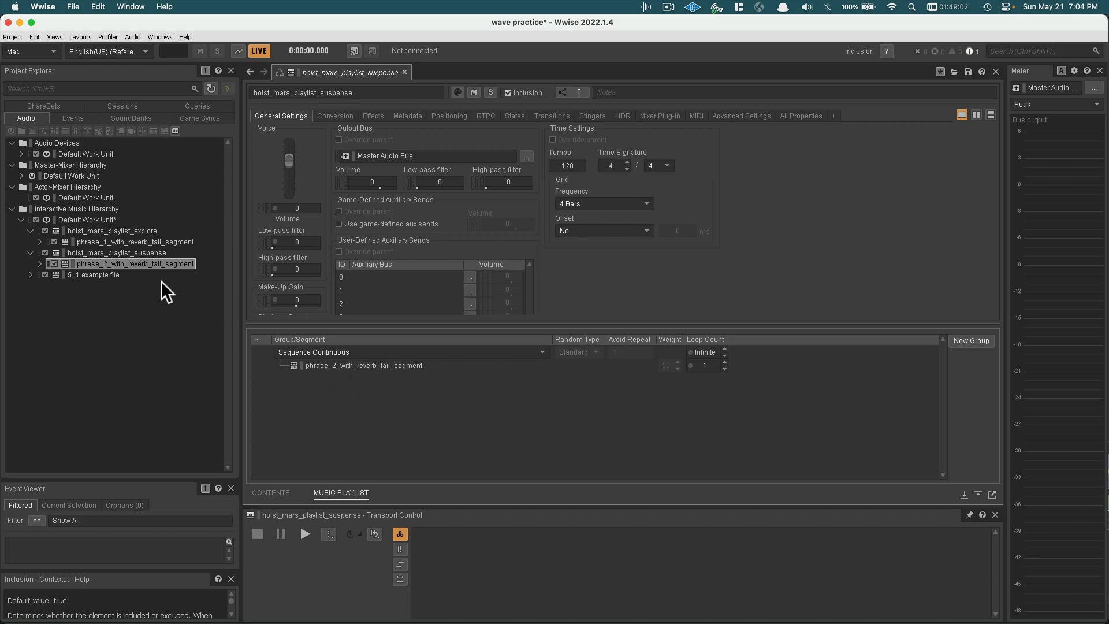
- Audition holst_mars_playlist_suspense and holst_mars_playlist_explore one after the other, stopping playback after each
{"action": "left_click", "coordinate": [141, 251]}
{"action": "key", "text": "space"}
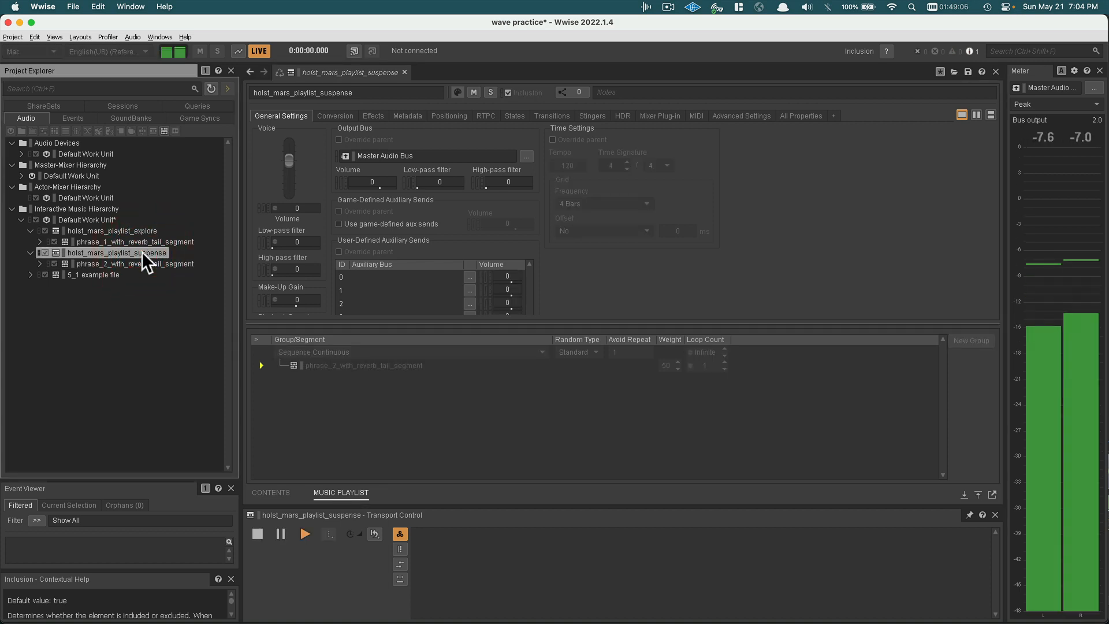
{"action": "key", "text": "space"}
{"action": "left_click", "coordinate": [122, 231]}
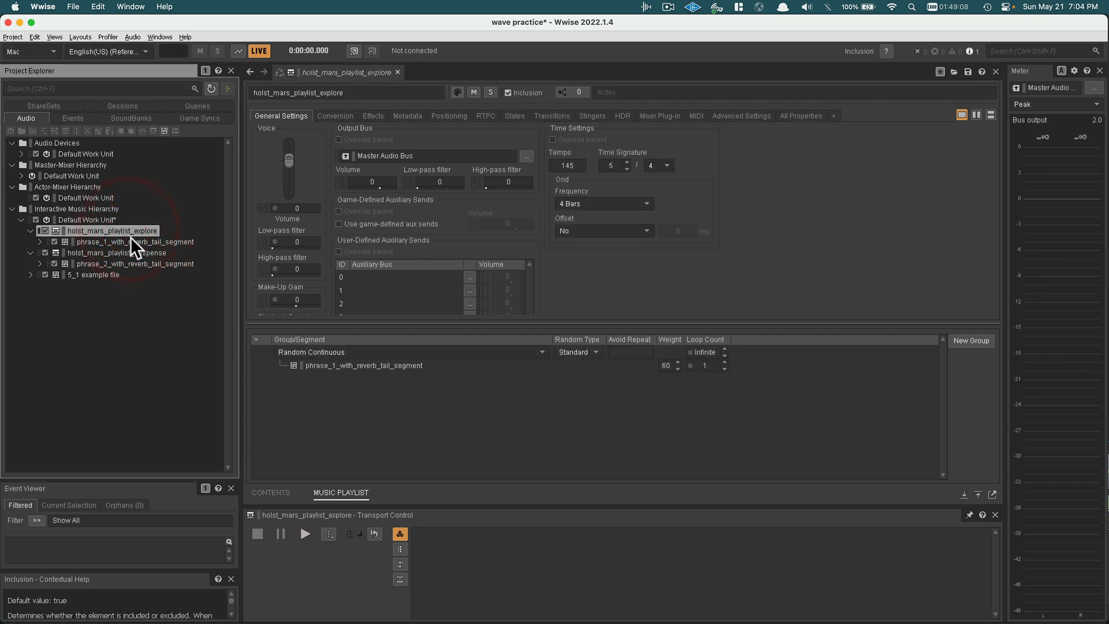
{"action": "key", "text": "space"}
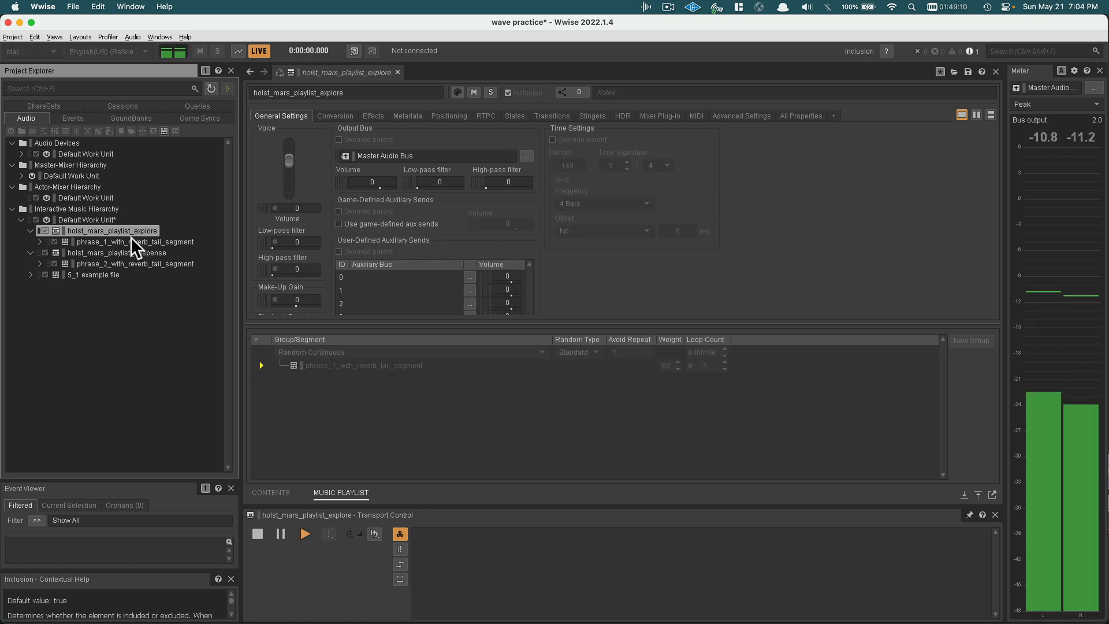
{"action": "key", "text": "space"}
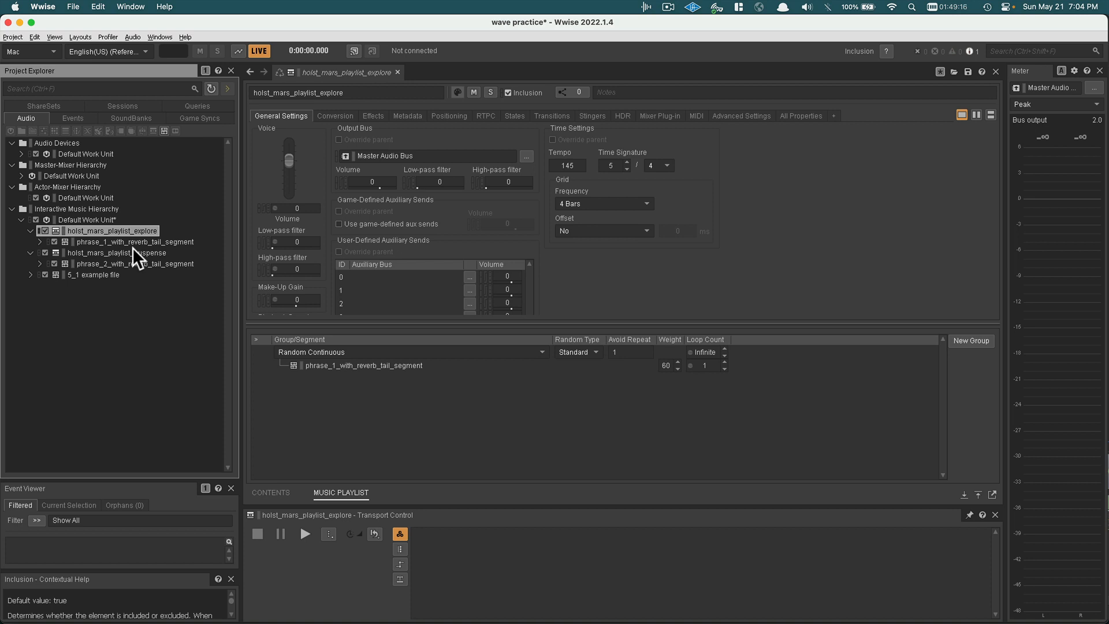
- Collapse both Holst Mars playlist containers and delete the 5_1 example file segment from the Interactive Music Hierarchy
{"action": "left_click", "coordinate": [30, 230]}
{"action": "left_click", "coordinate": [30, 240]}
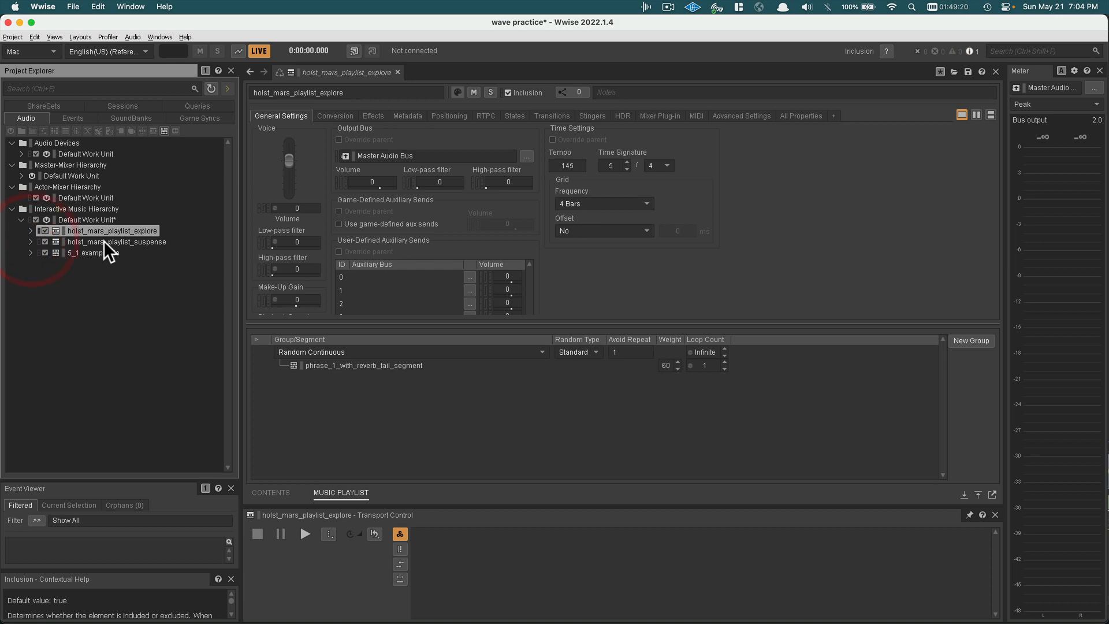
{"action": "left_click", "coordinate": [95, 252]}
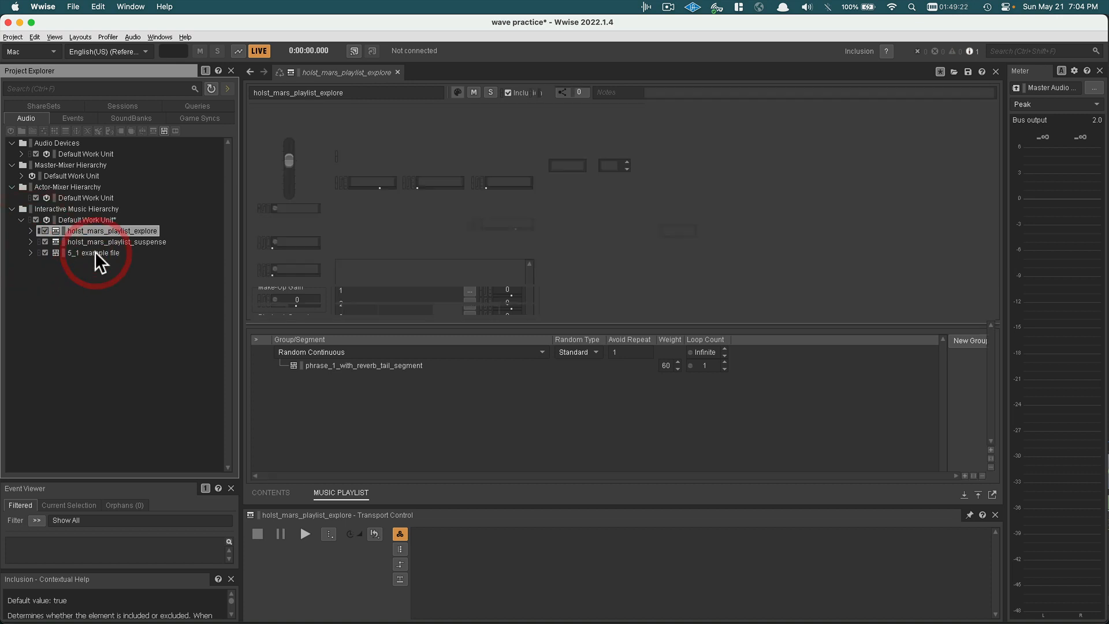
{"action": "right_click", "coordinate": [96, 252]}
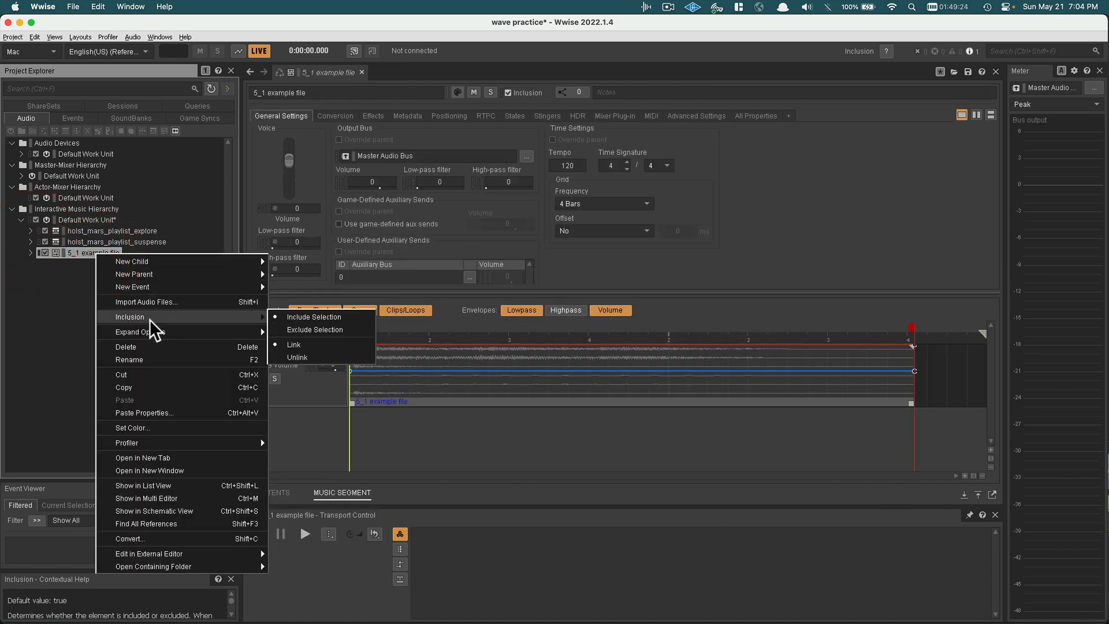
{"action": "left_click", "coordinate": [154, 347]}
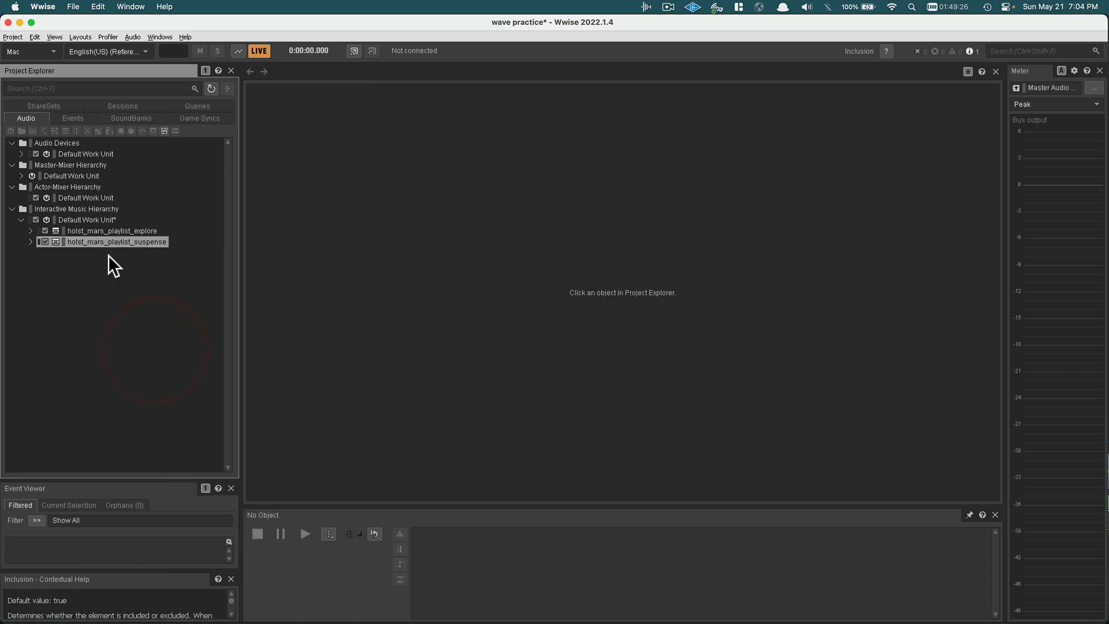
- Group holst_mars_playlist_explore and holst_mars_playlist_suspense under a new parent Music Switch Container, keeping its default name
{"action": "left_click", "coordinate": [100, 230]}
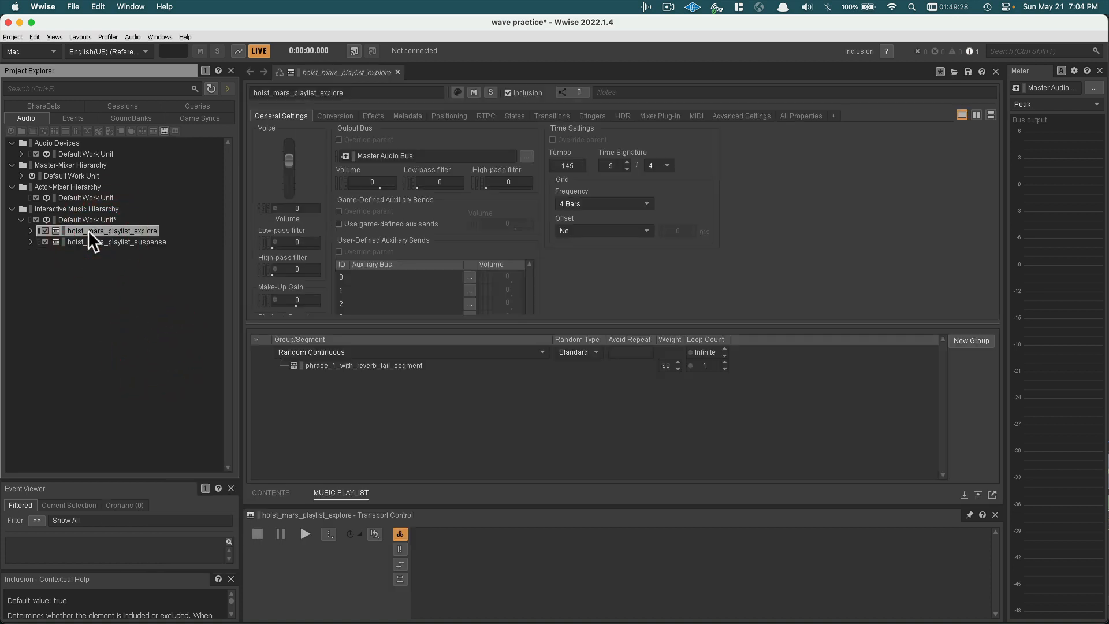
{"action": "left_click", "coordinate": [91, 240], "text": "shift"}
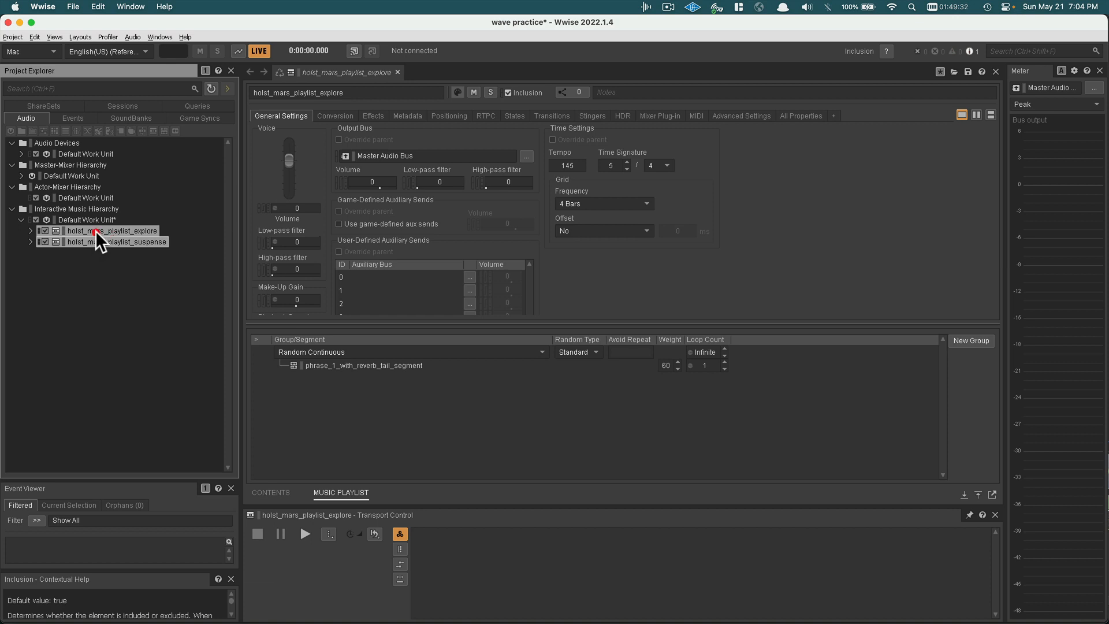
{"action": "right_click", "coordinate": [96, 231]}
{"action": "mouse_move", "coordinate": [123, 250]}
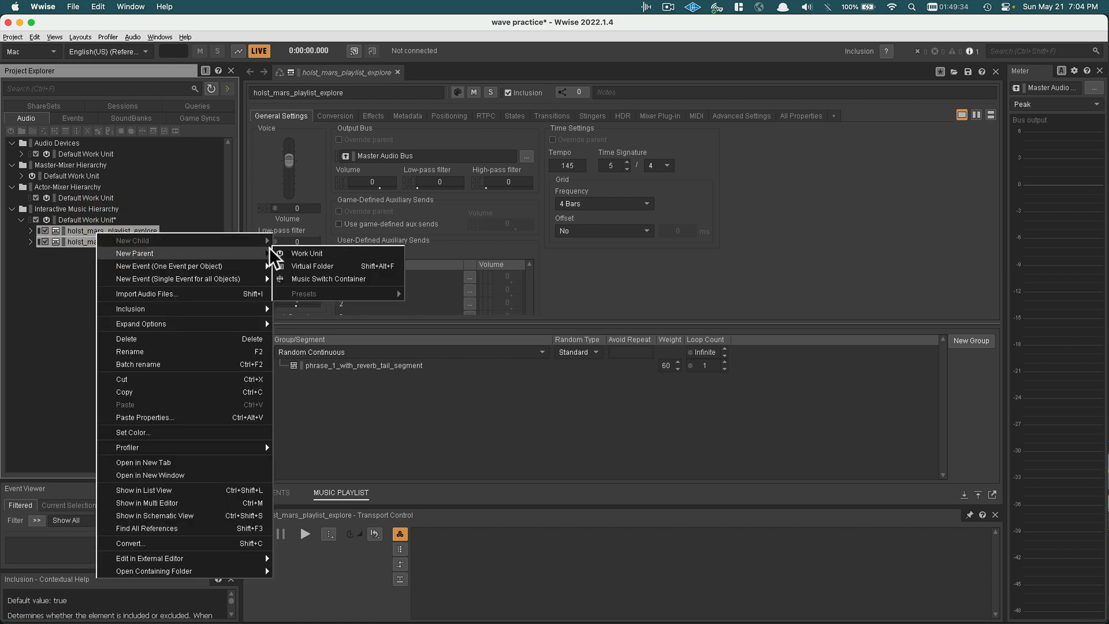
{"action": "left_click", "coordinate": [331, 280]}
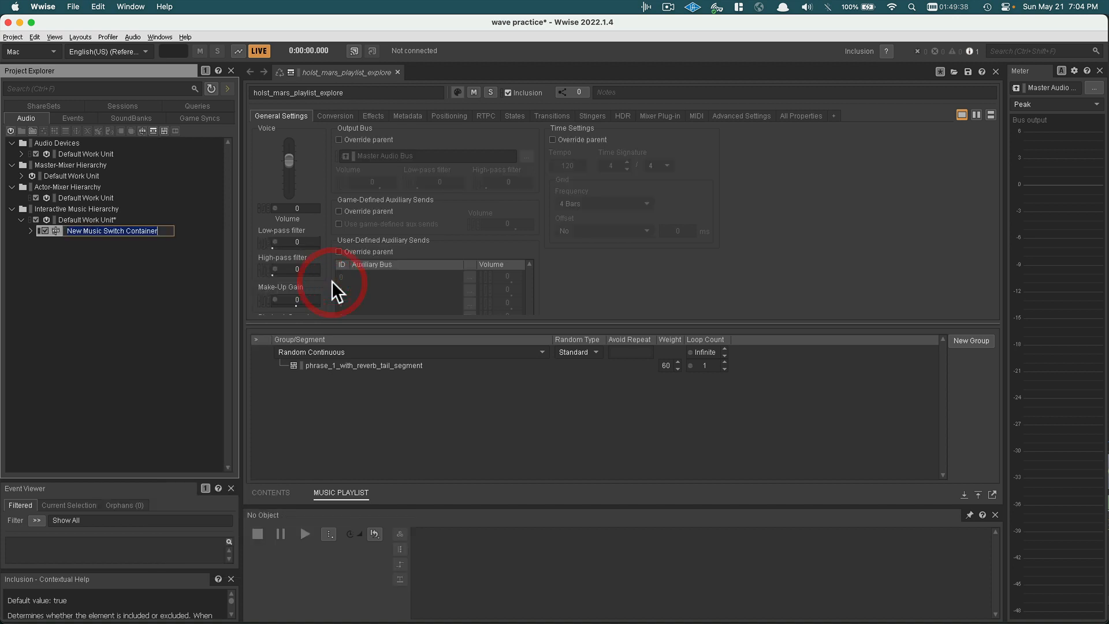
{"action": "left_click", "coordinate": [120, 275]}
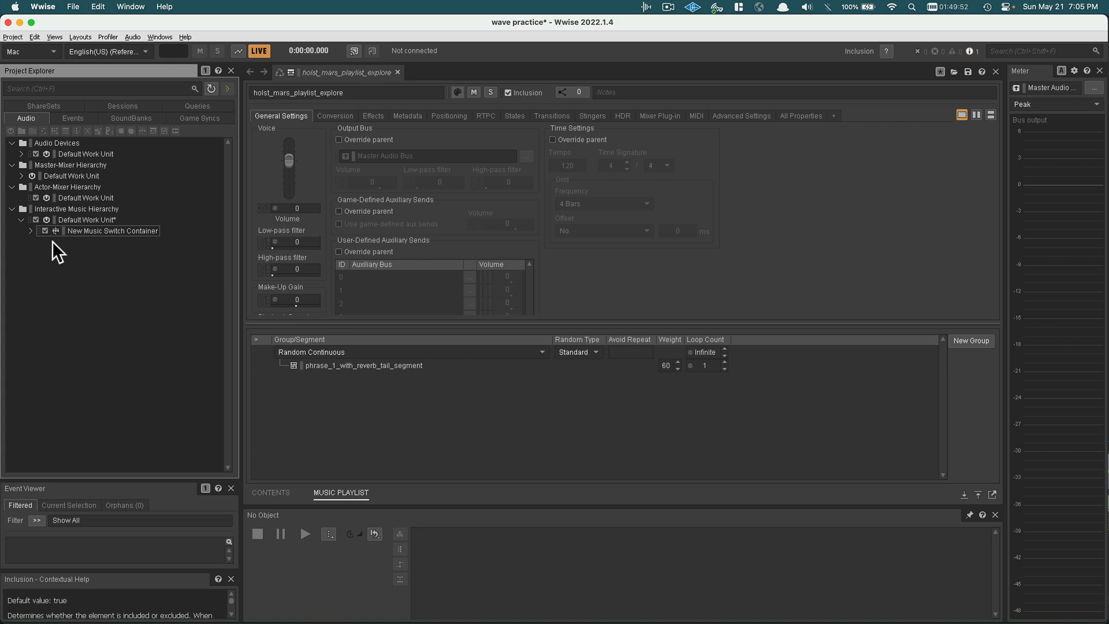
- Expand the new Music Switch Container and review the explore and suspense playlists inside it
{"action": "left_click", "coordinate": [29, 230]}
{"action": "left_click", "coordinate": [104, 238]}
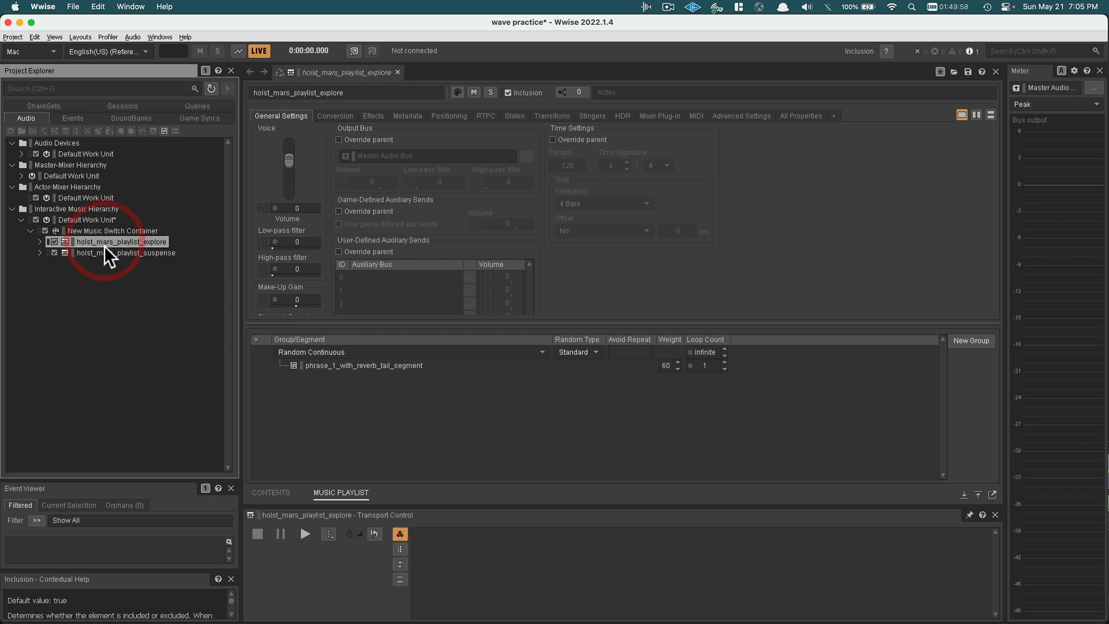
{"action": "left_click", "coordinate": [103, 247]}
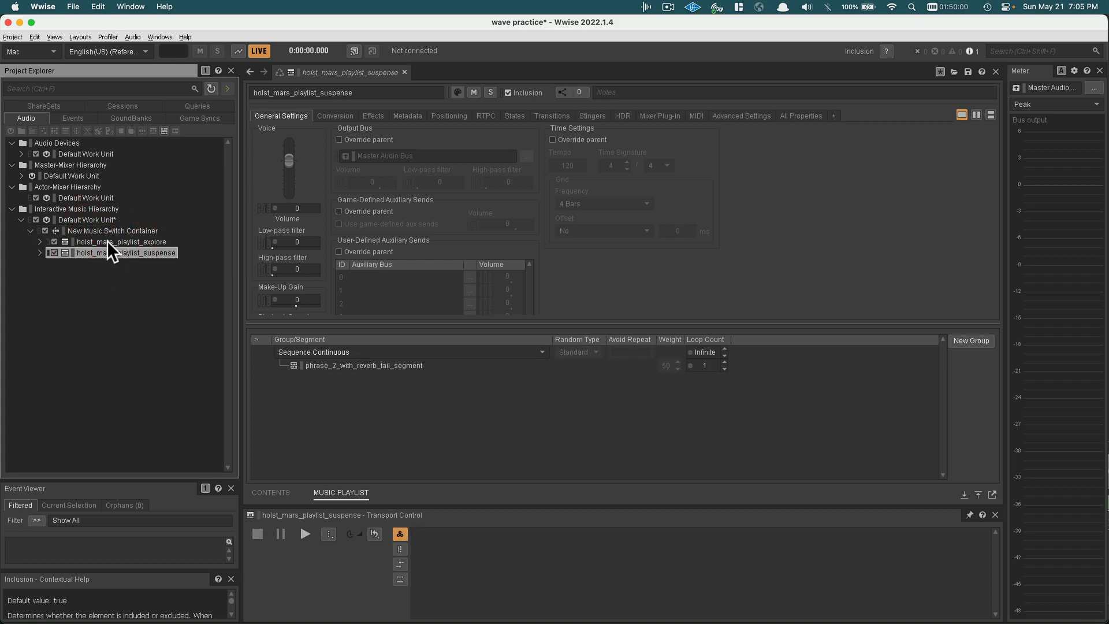
{"action": "left_click", "coordinate": [106, 241]}
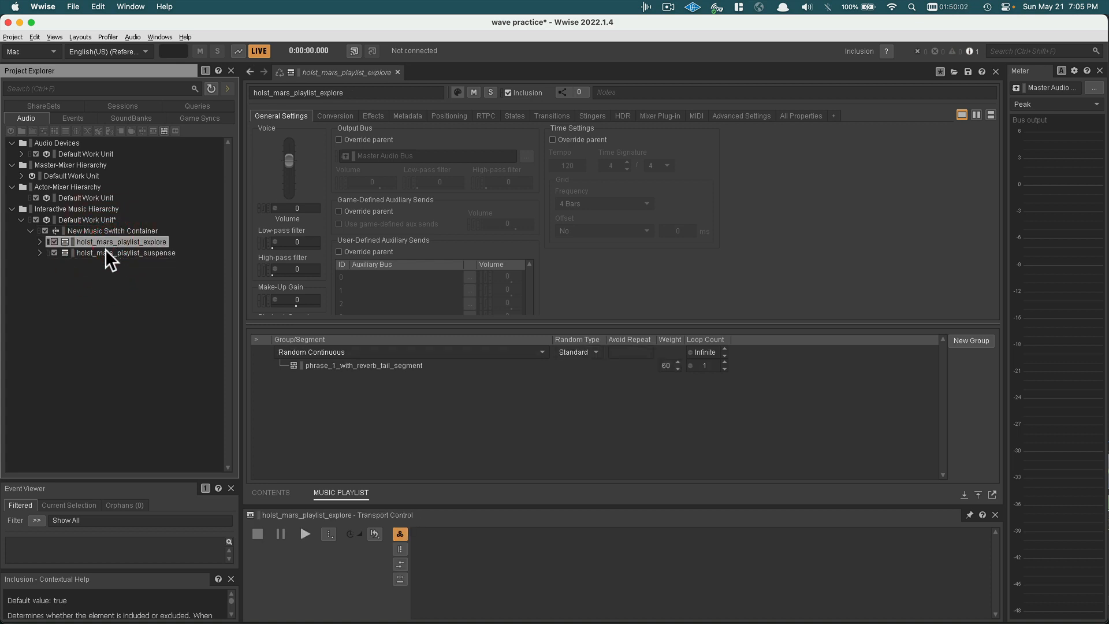
- View the properties of holst_mars_playlist_suspense and those of New Music Switch Container
{"action": "left_click", "coordinate": [105, 249]}
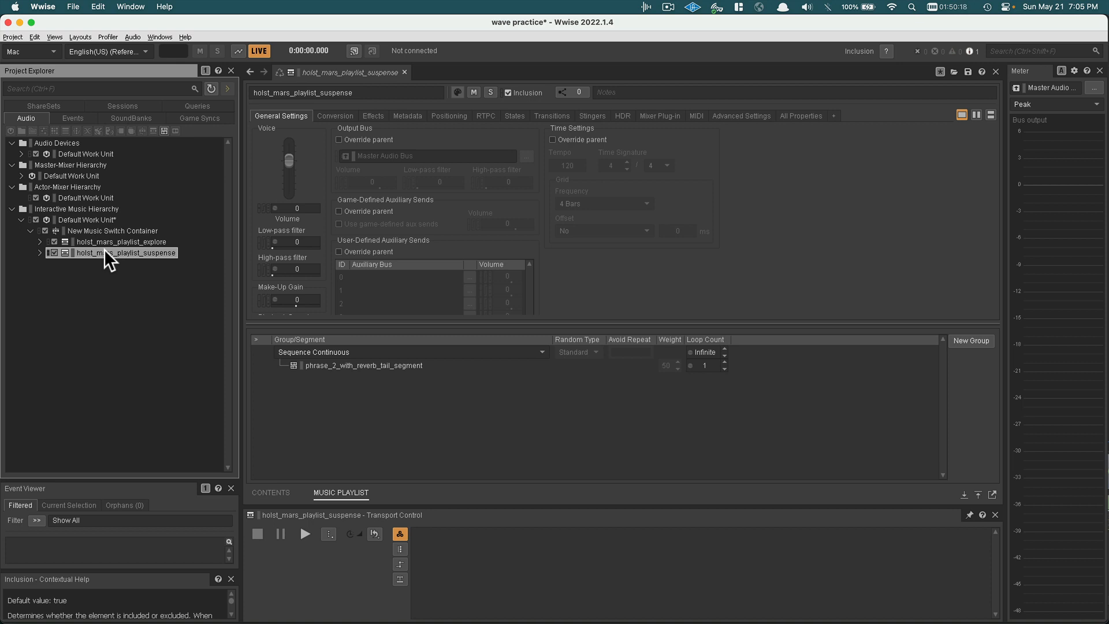
{"action": "left_click", "coordinate": [100, 231]}
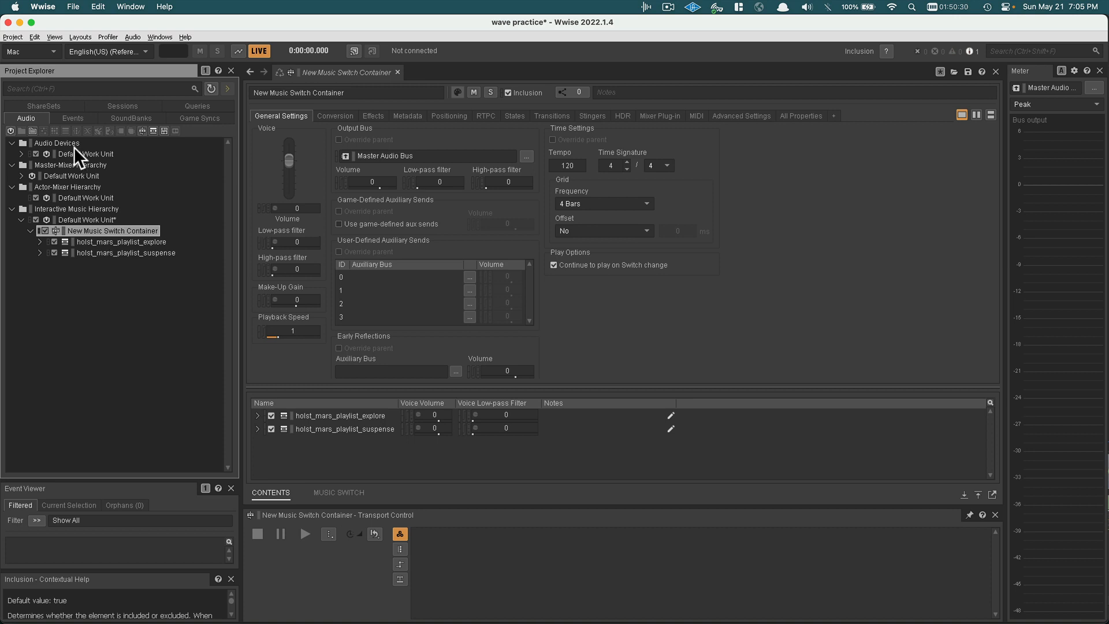
- Create a State Group named location in the States Default Work Unit of the Game Syncs
{"action": "left_click", "coordinate": [204, 121]}
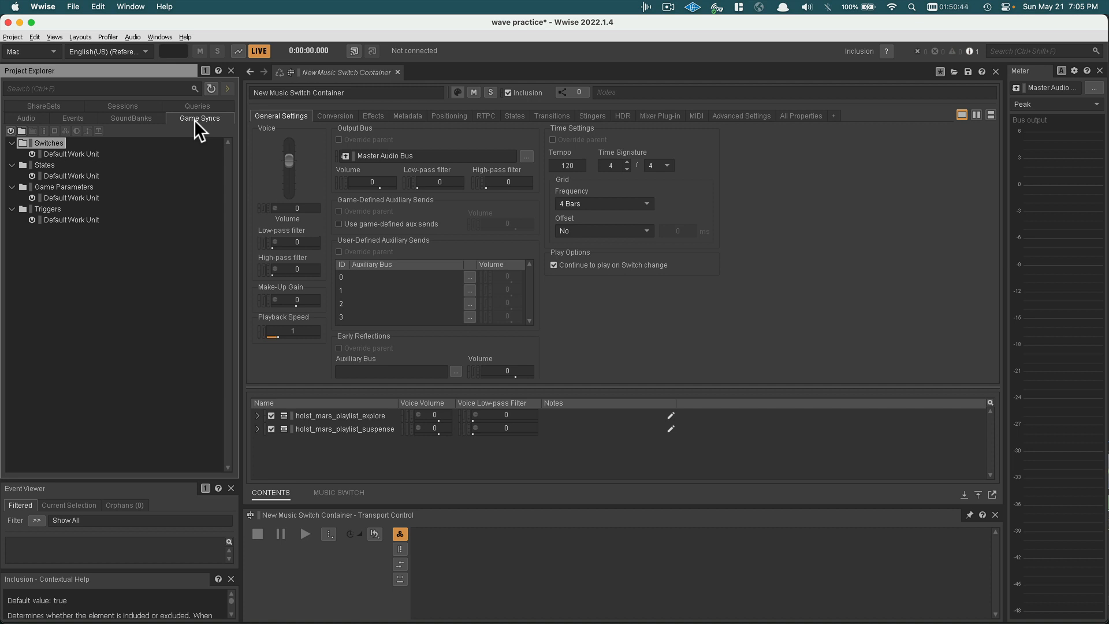
{"action": "right_click", "coordinate": [62, 173]}
{"action": "mouse_move", "coordinate": [134, 181]}
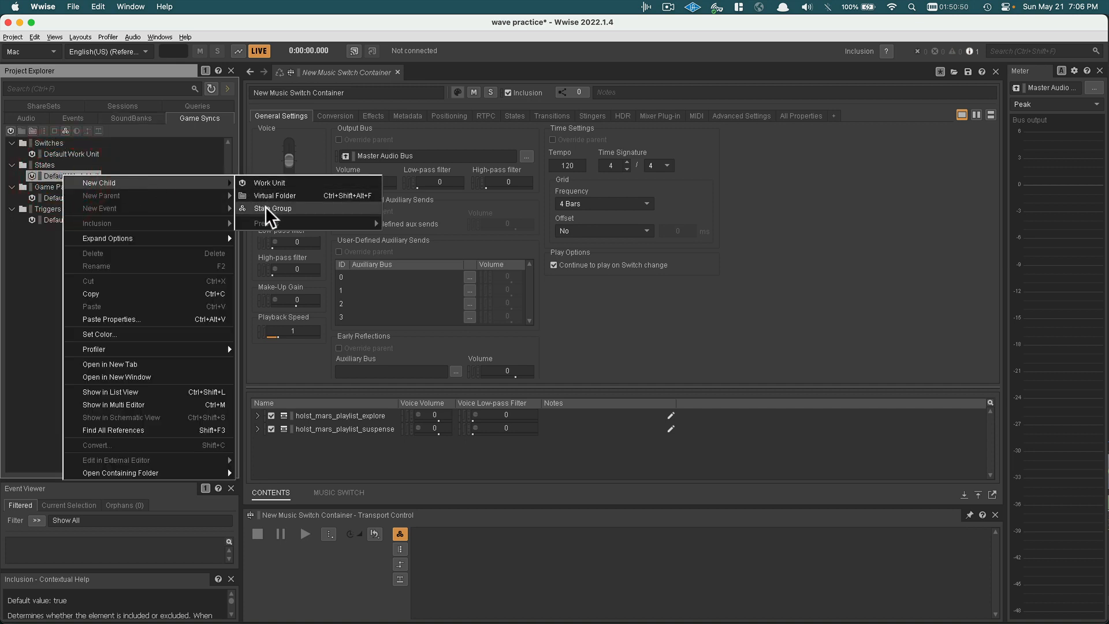
{"action": "left_click", "coordinate": [145, 169]}
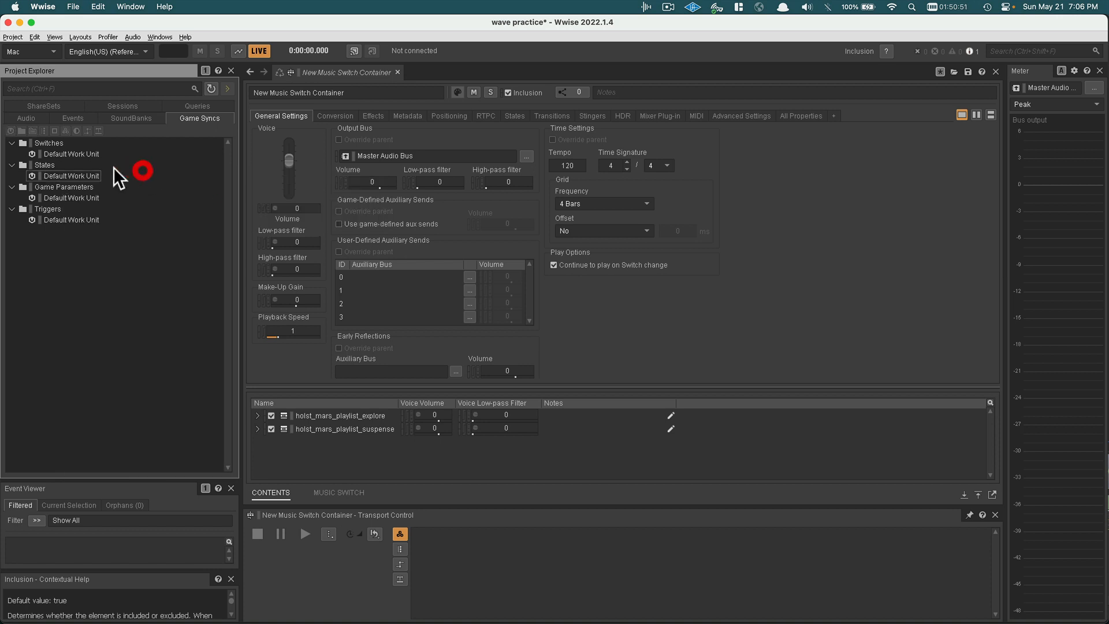
{"action": "right_click", "coordinate": [57, 172]}
{"action": "mouse_move", "coordinate": [104, 181]}
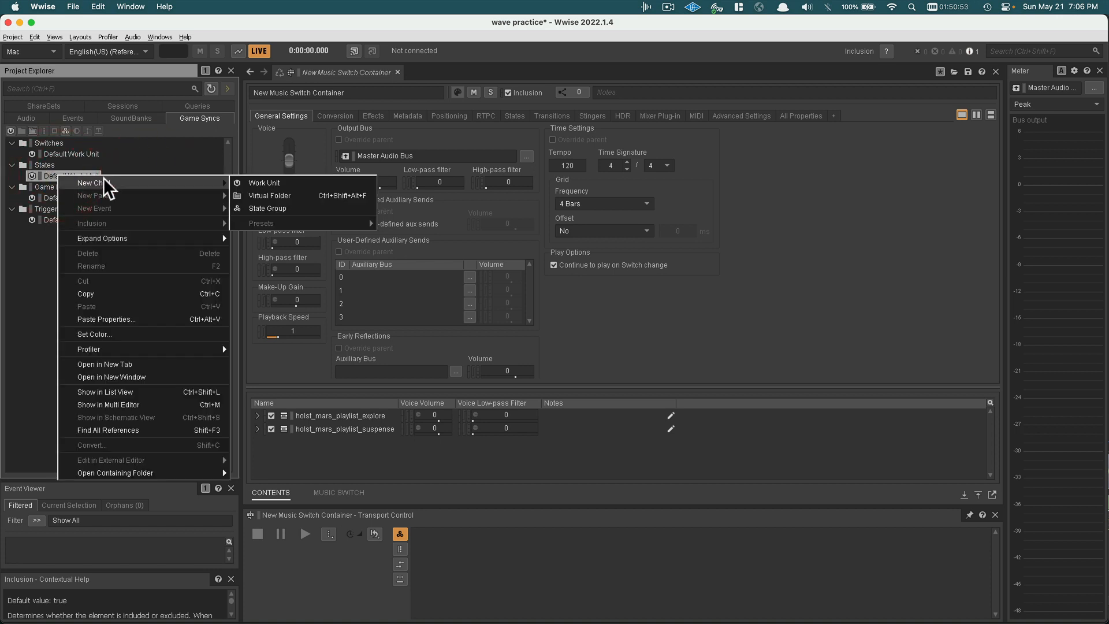
{"action": "left_click", "coordinate": [259, 203]}
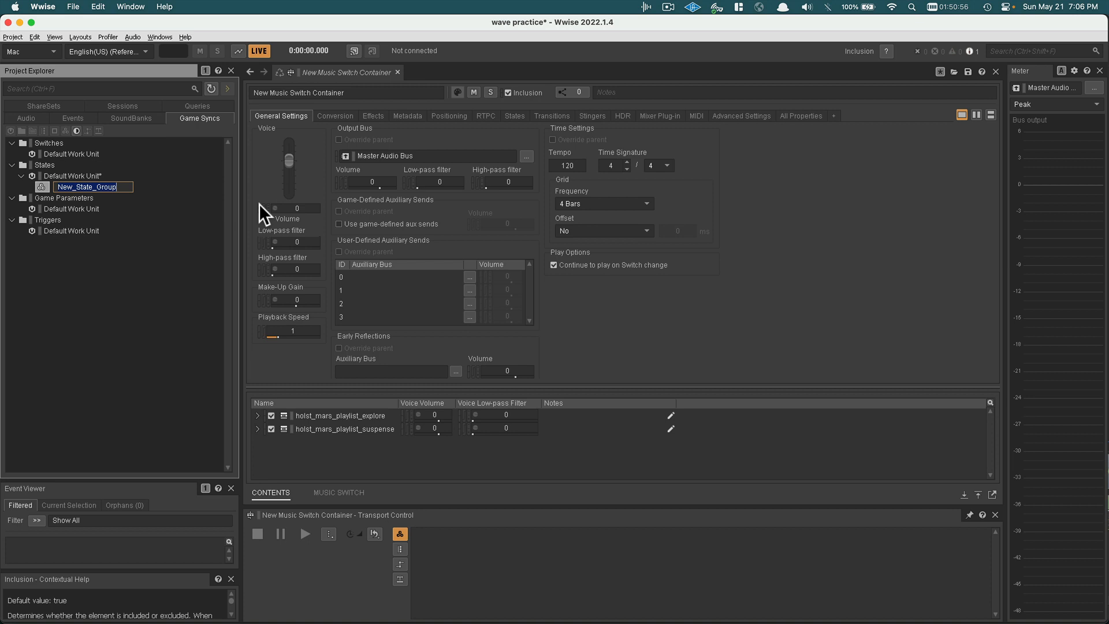
{"action": "type", "text": "location"}
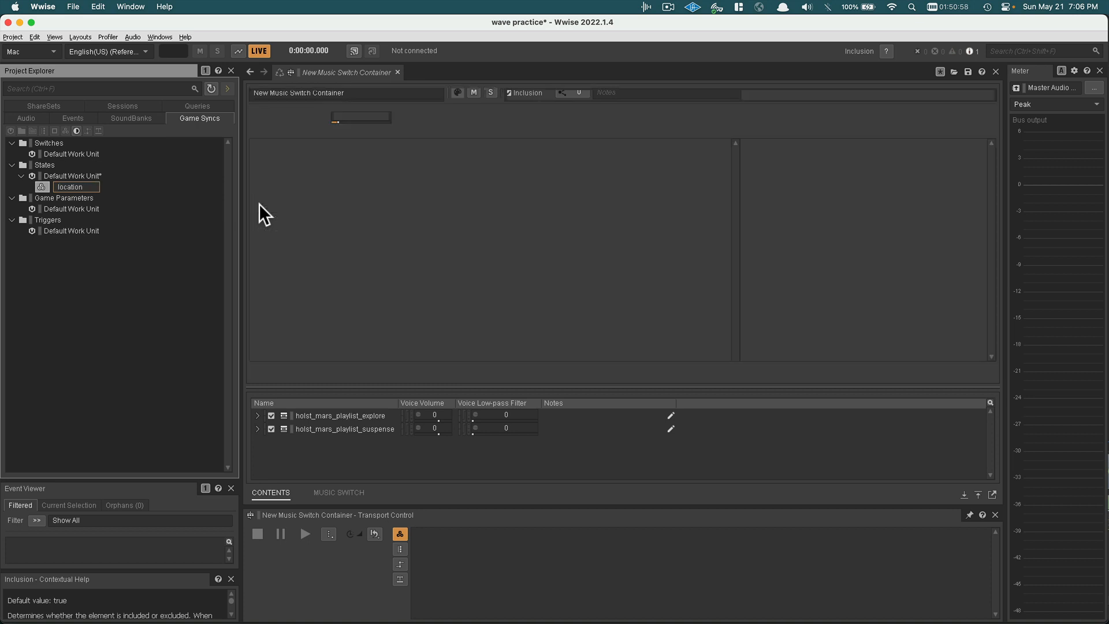
{"action": "key", "text": "Return"}
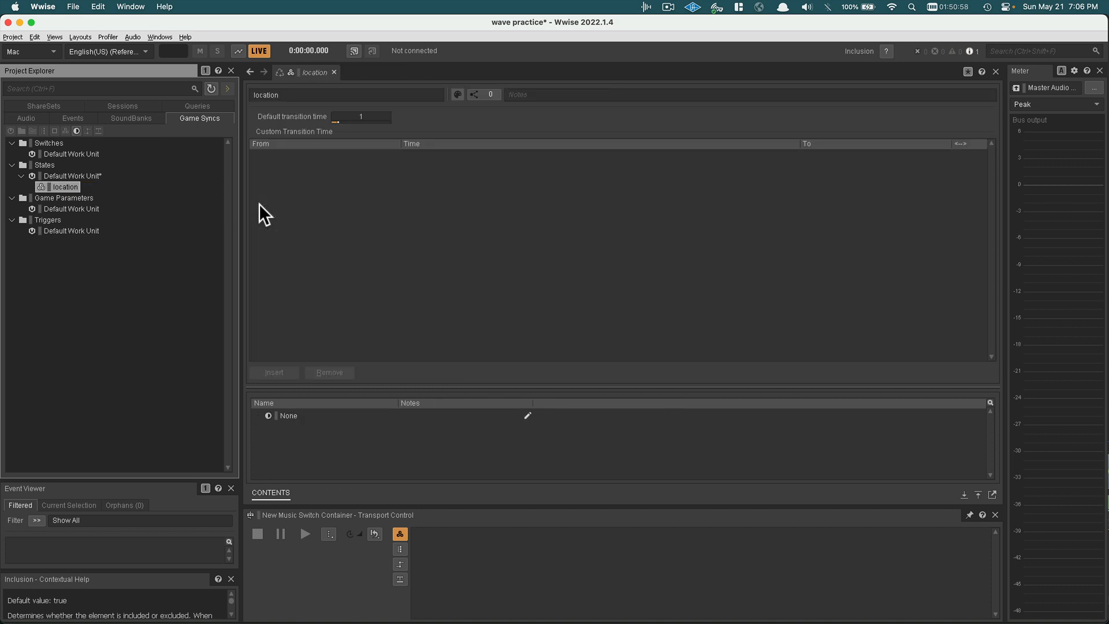
- Add a child State named castle to the location State Group
{"action": "right_click", "coordinate": [60, 186]}
{"action": "mouse_move", "coordinate": [88, 194]}
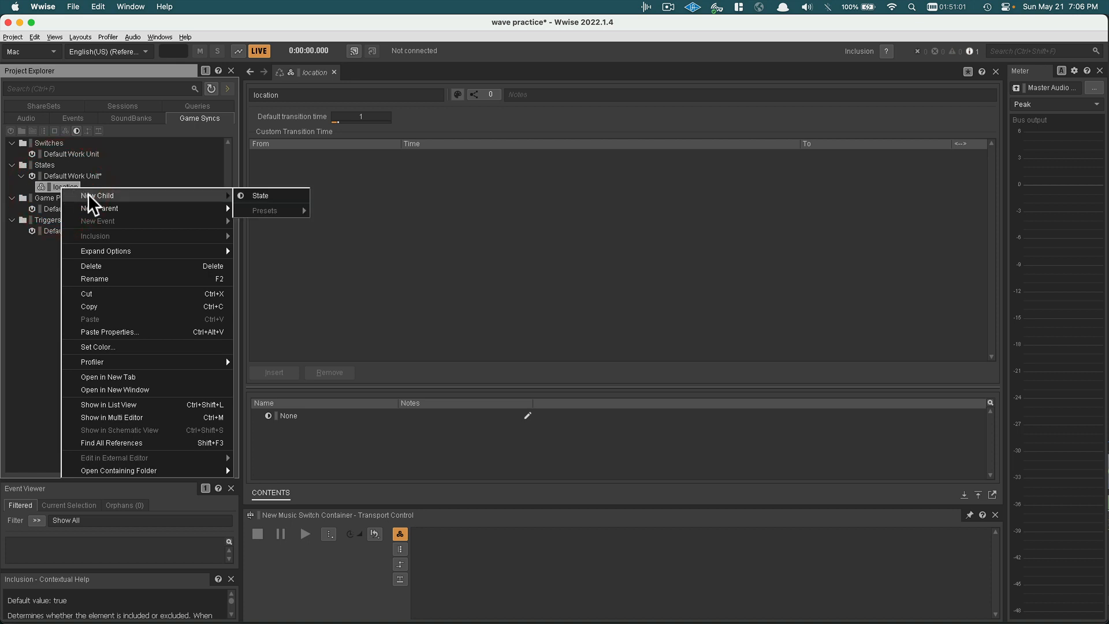
{"action": "left_click", "coordinate": [271, 195]}
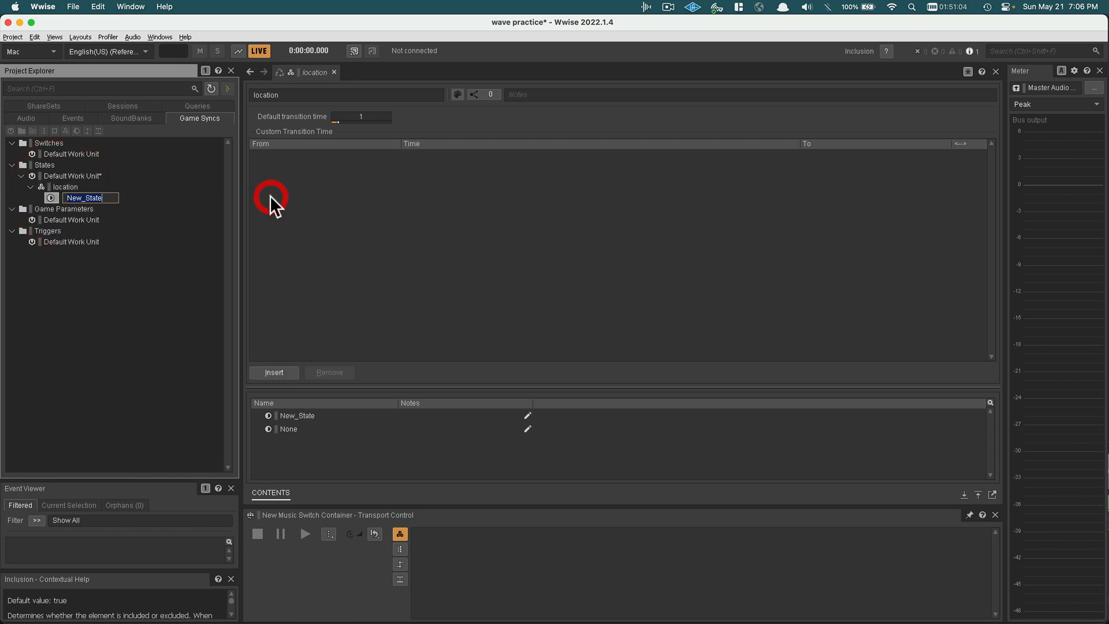
{"action": "type", "text": "castle"}
{"action": "key", "text": "Return"}
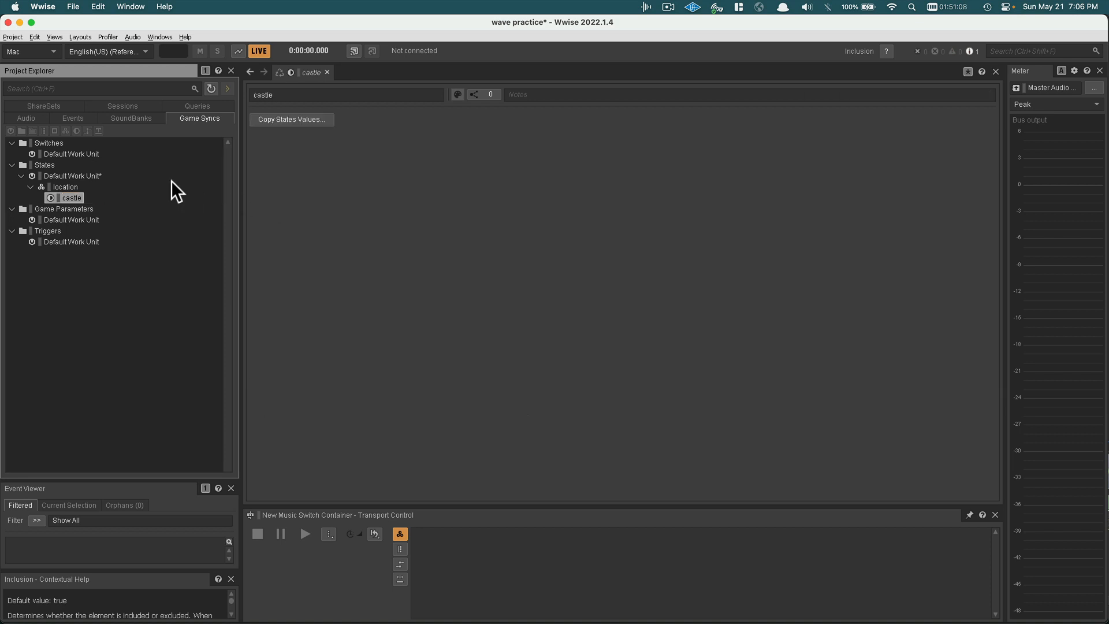
- Add a child State named forest to the location State Group and look over the group and both its states
{"action": "right_click", "coordinate": [69, 188]}
{"action": "mouse_move", "coordinate": [116, 199]}
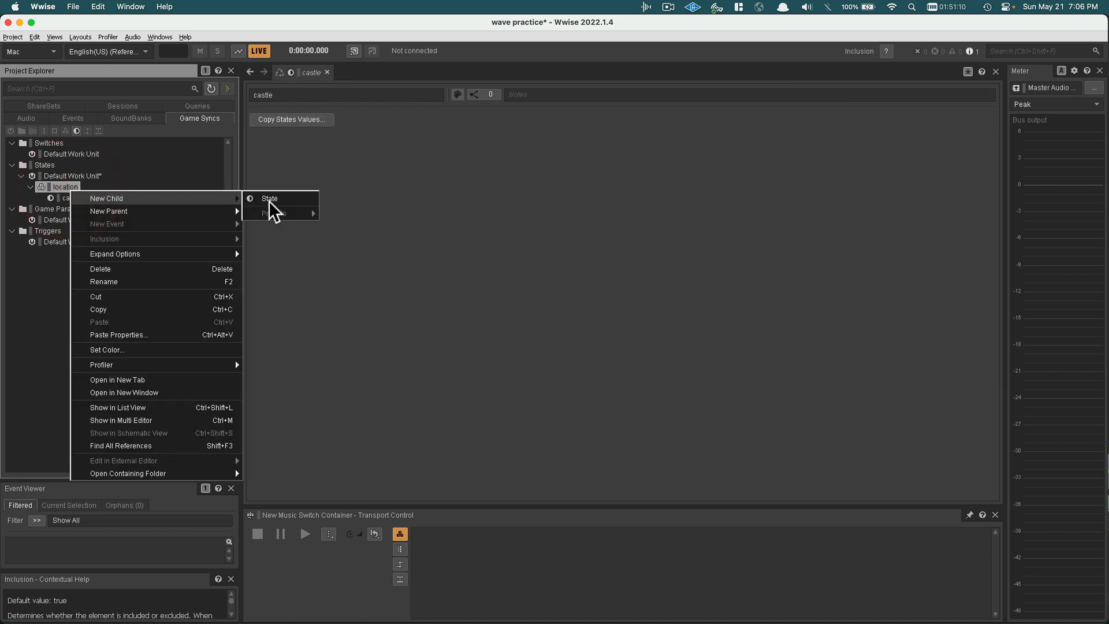
{"action": "left_click", "coordinate": [306, 200]}
{"action": "type", "text": "f"}
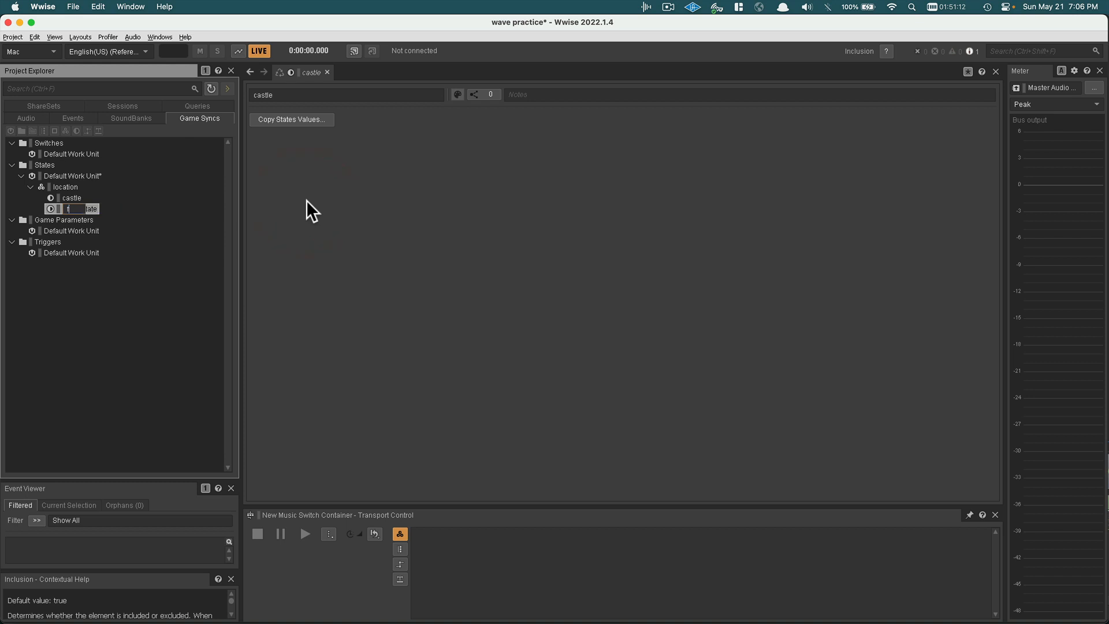
{"action": "type", "text": "orest"}
{"action": "key", "text": "Return"}
{"action": "left_click", "coordinate": [69, 198]}
{"action": "left_click", "coordinate": [68, 208]}
{"action": "left_click", "coordinate": [69, 185]}
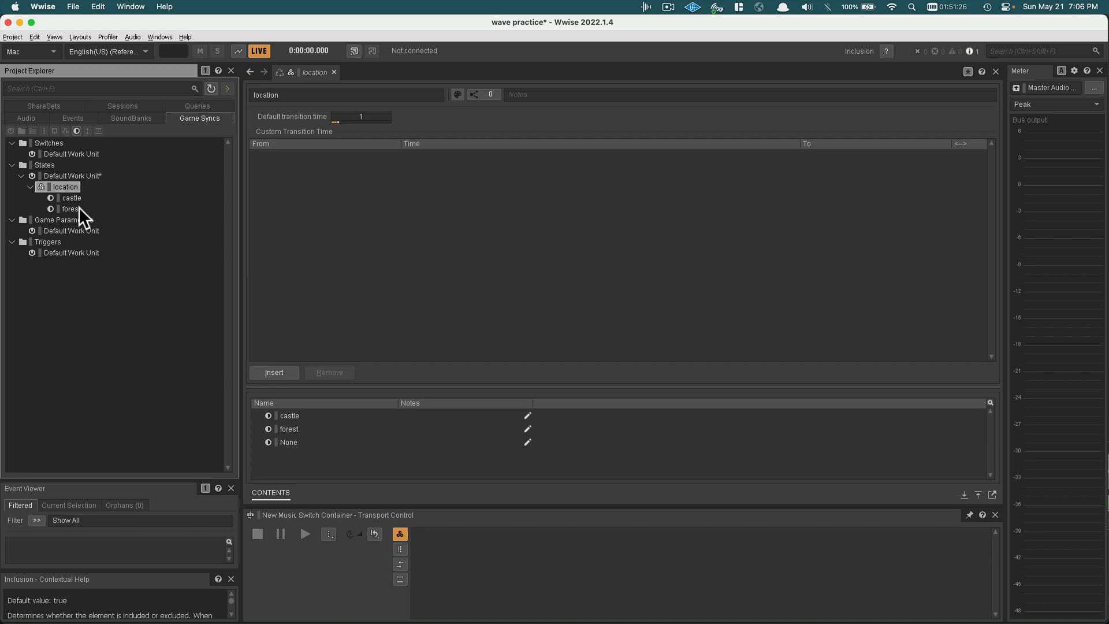
- Assign the location State Group to New Music Switch Container in its Music Switch settings
{"action": "left_click", "coordinate": [31, 117]}
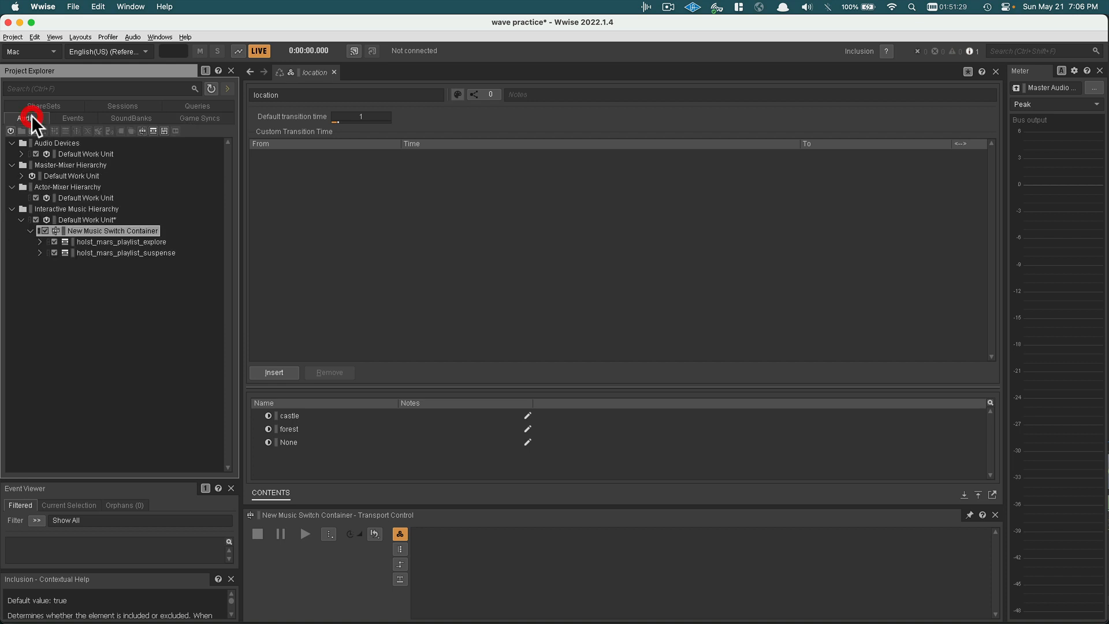
{"action": "left_click", "coordinate": [89, 238]}
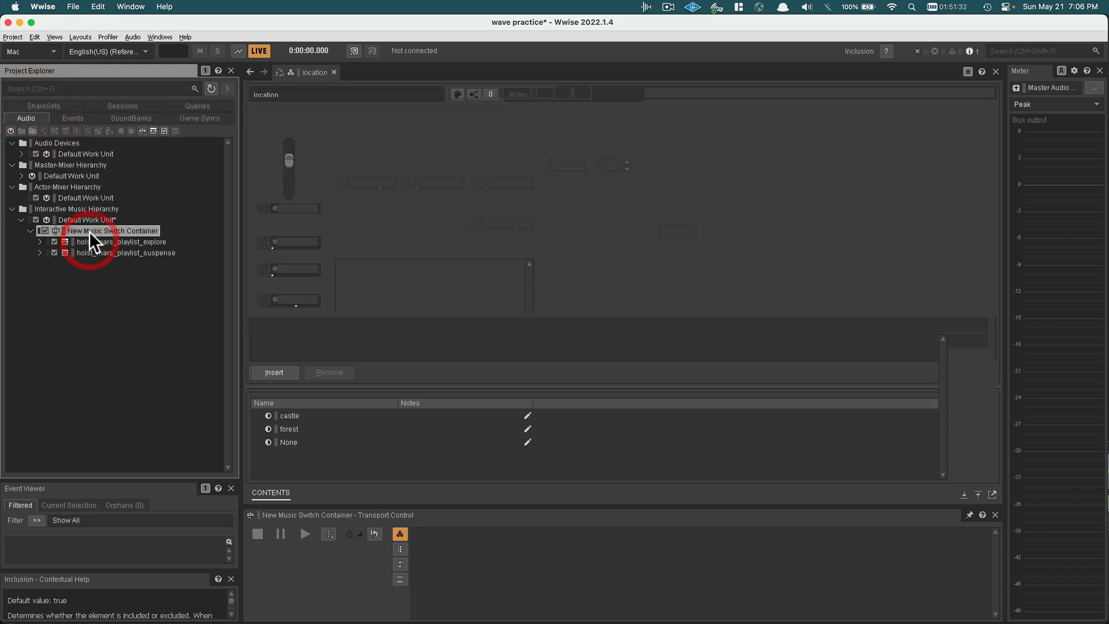
{"action": "left_click", "coordinate": [88, 230]}
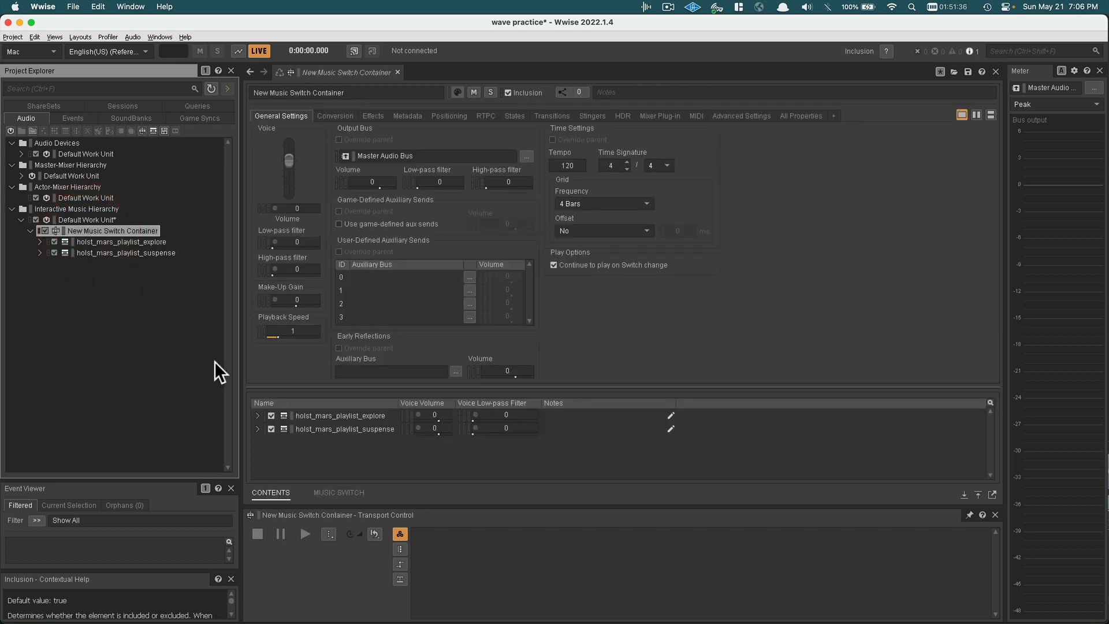
{"action": "left_click", "coordinate": [325, 492]}
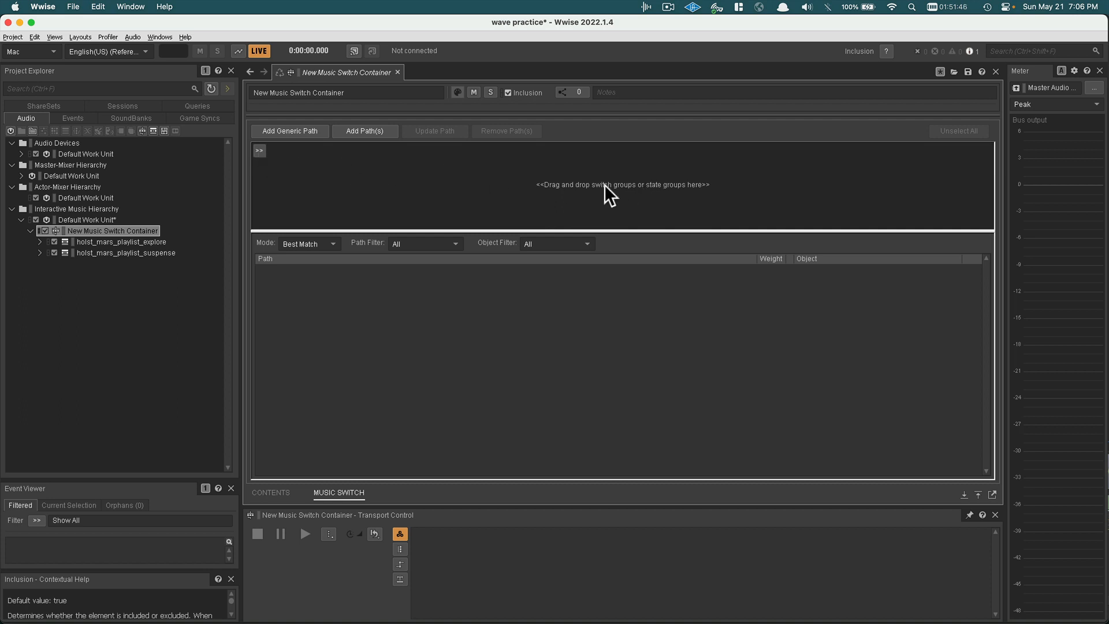
{"action": "left_click", "coordinate": [259, 150]}
{"action": "mouse_move", "coordinate": [287, 163]}
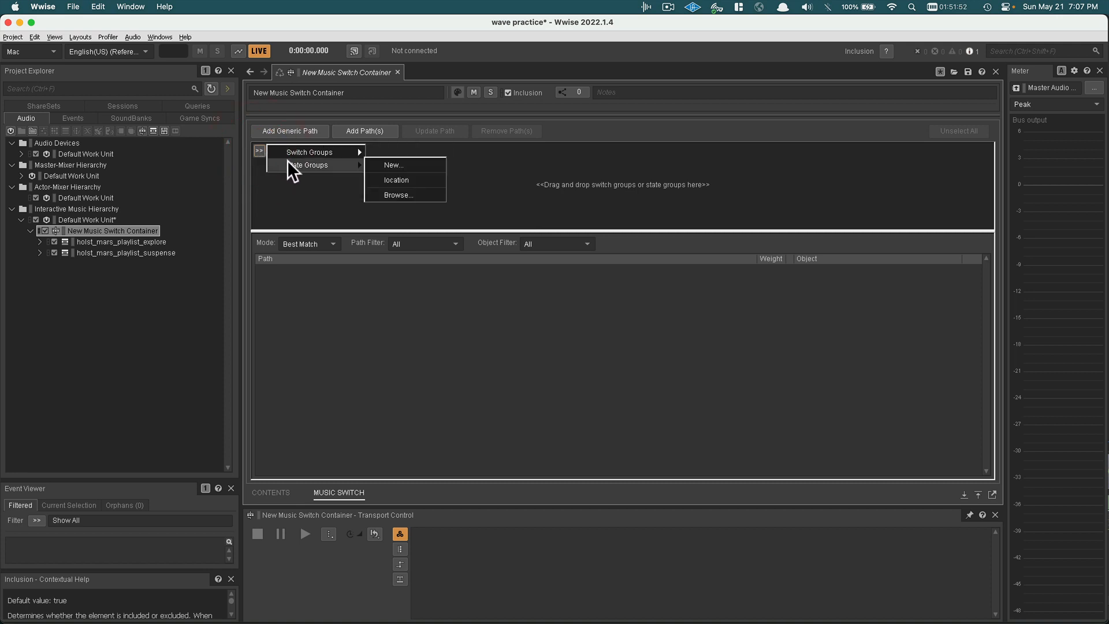
{"action": "left_click", "coordinate": [264, 173]}
{"action": "left_click", "coordinate": [260, 151]}
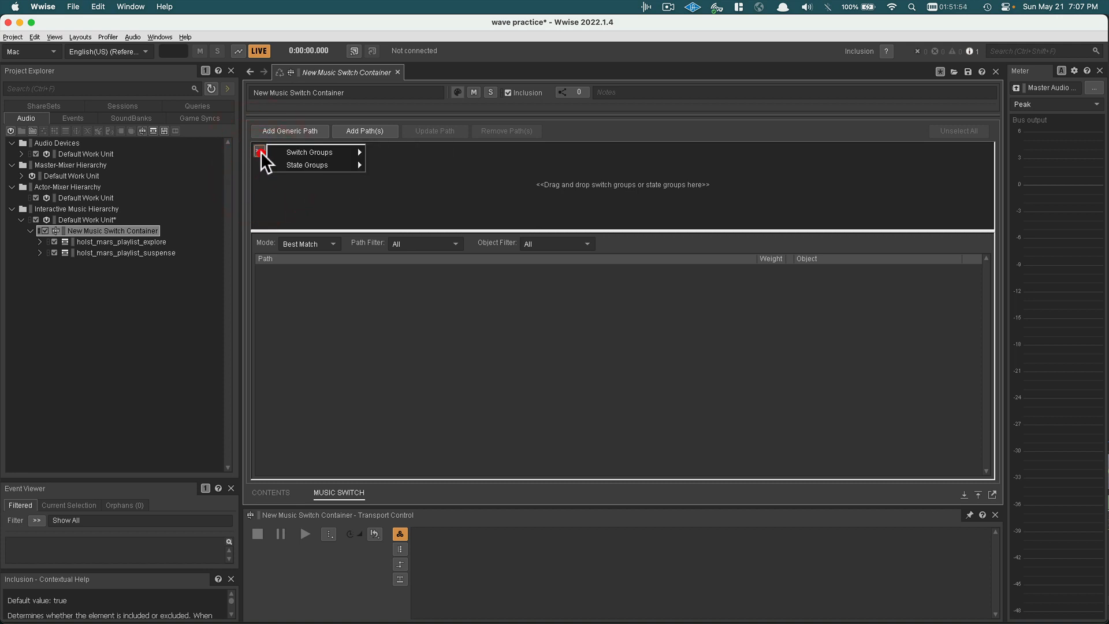
{"action": "mouse_move", "coordinate": [285, 162]}
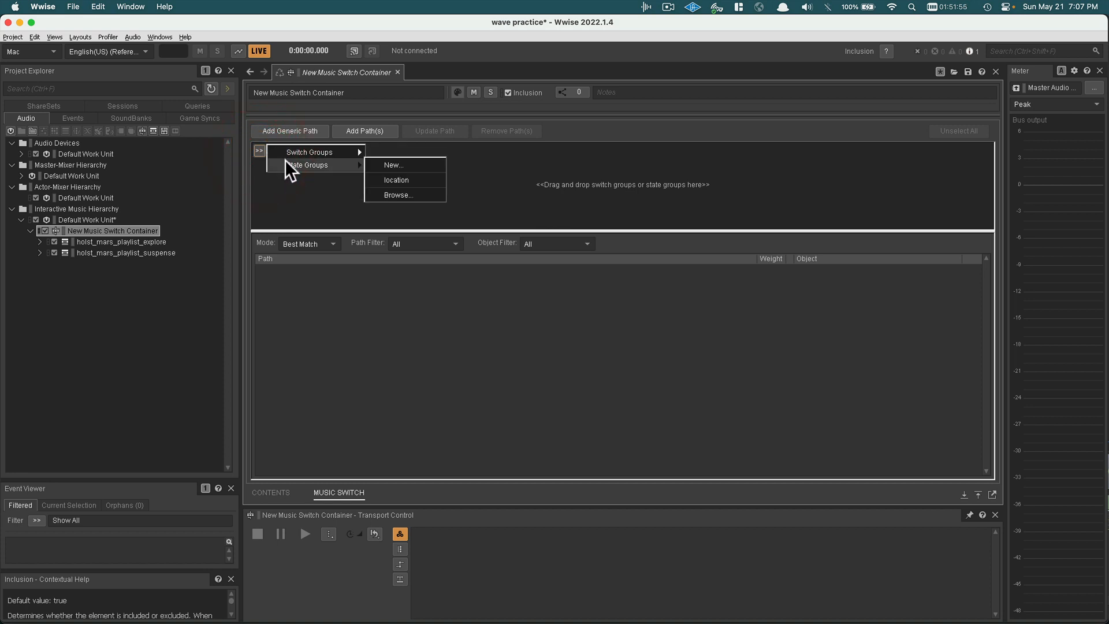
{"action": "left_click", "coordinate": [397, 179]}
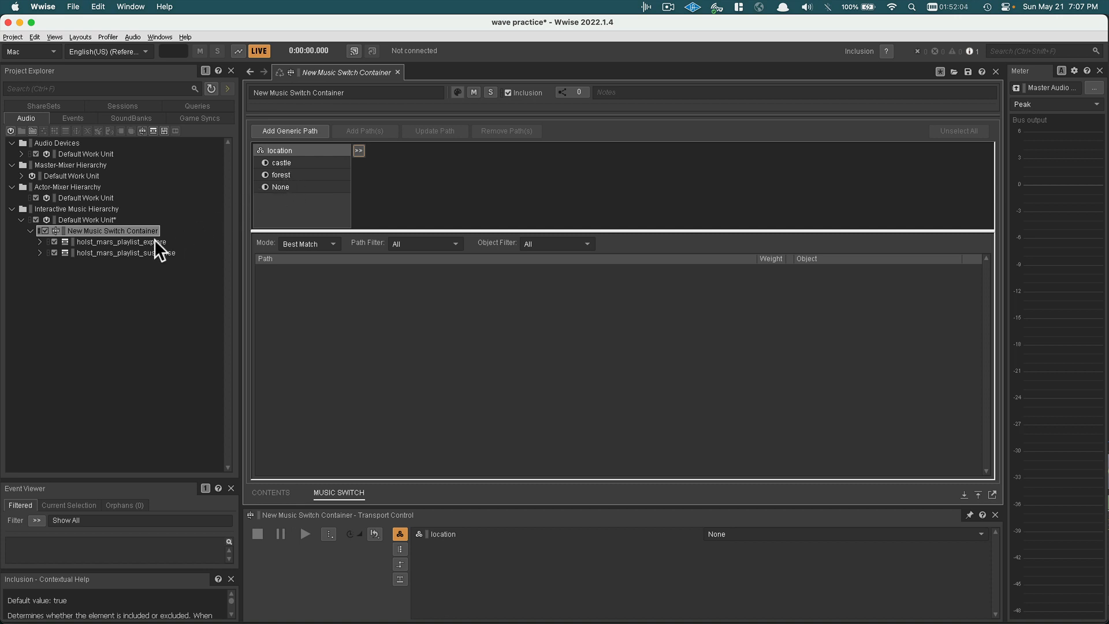
- Assign holst_mars_playlist_explore to the forest state and holst_mars_playlist_suspense to the castle state, and check the castle path
{"action": "left_click_drag", "start_coordinate": [154, 239], "coordinate": [264, 167]}
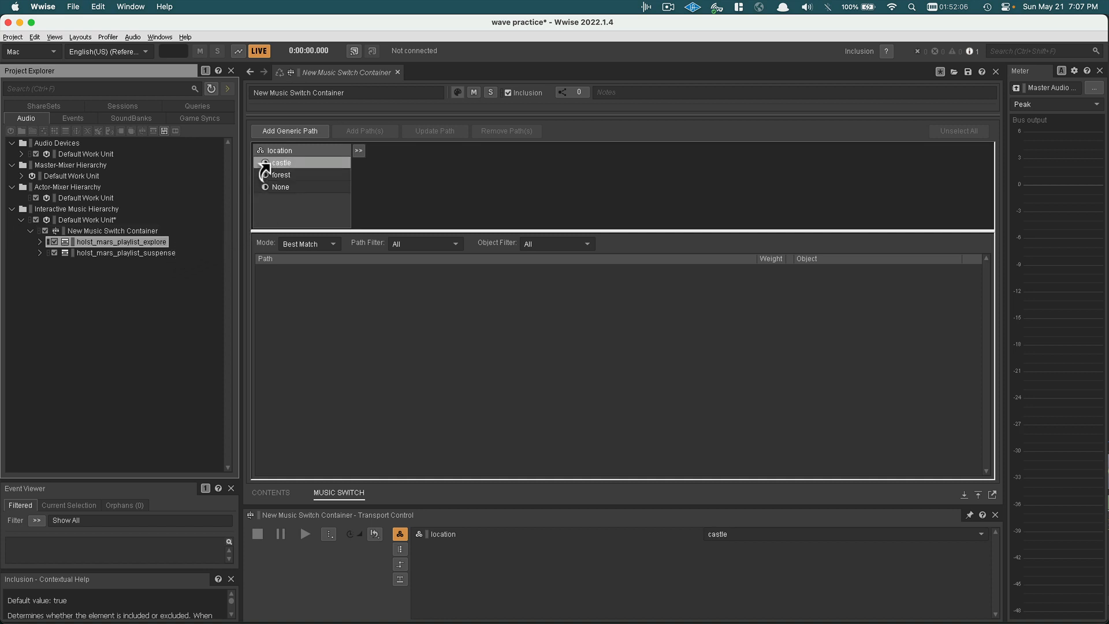
{"action": "left_click", "coordinate": [270, 175]}
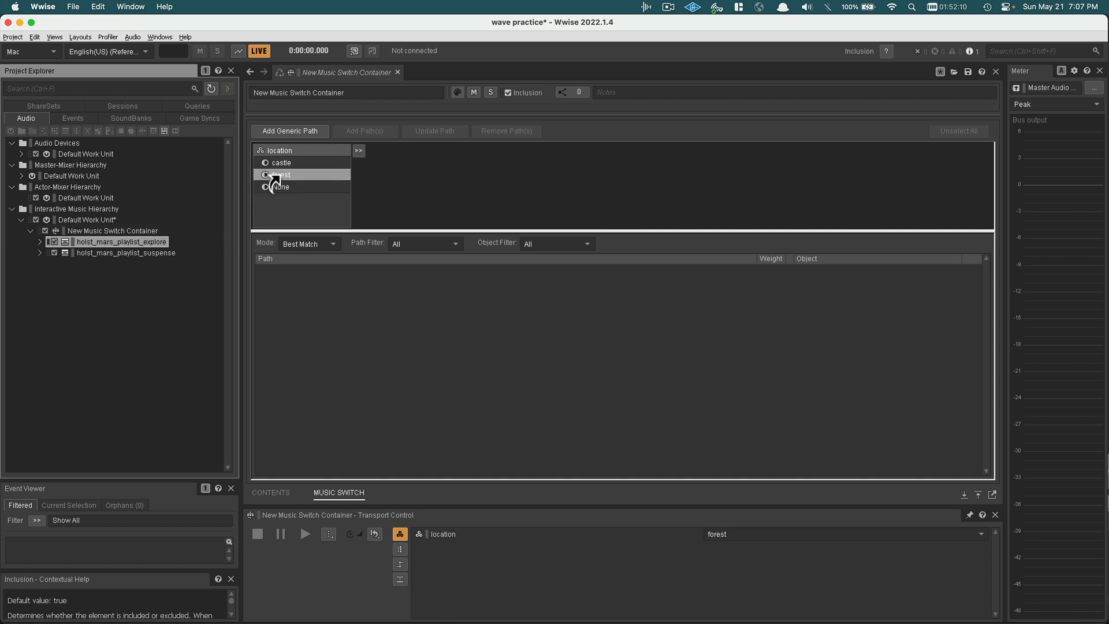
{"action": "left_click_drag", "start_coordinate": [273, 177], "coordinate": [278, 174]}
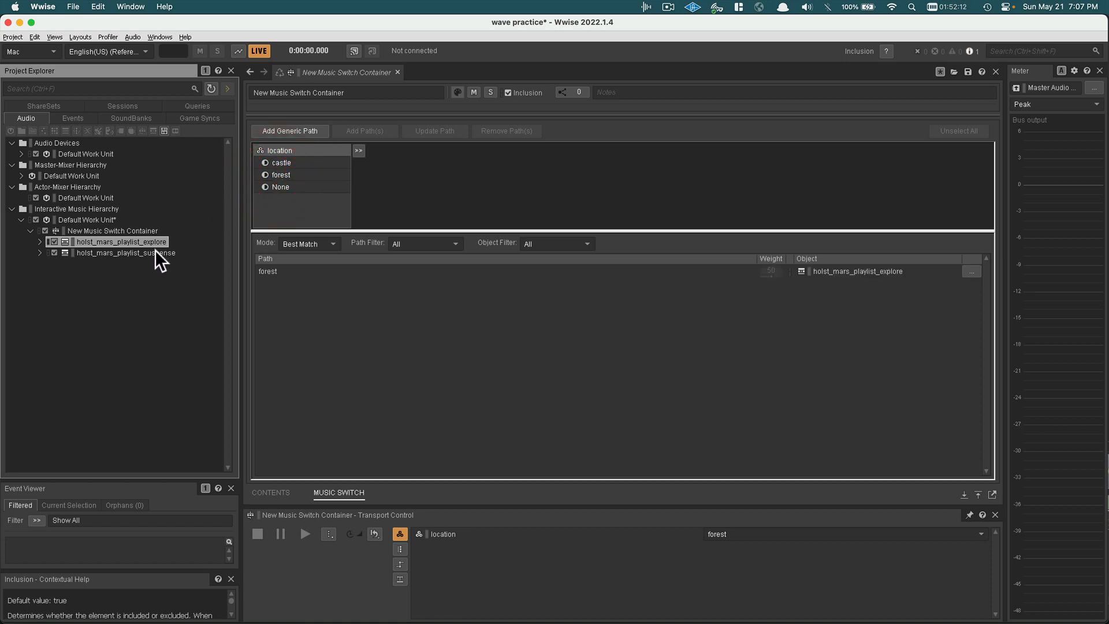
{"action": "left_click_drag", "start_coordinate": [159, 250], "coordinate": [272, 166]}
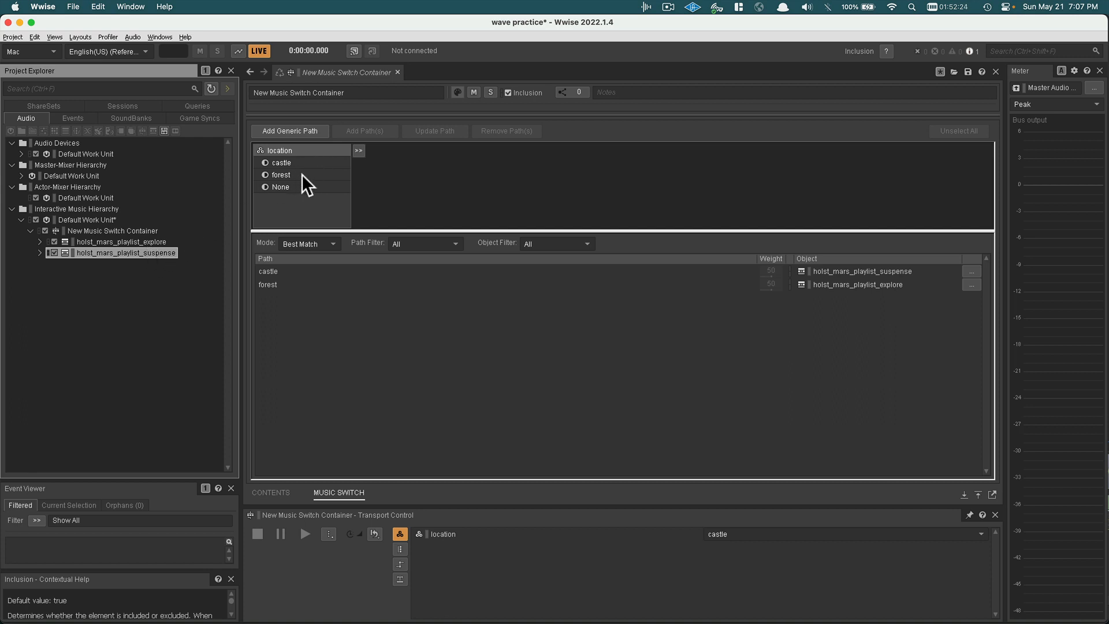
{"action": "left_click", "coordinate": [275, 271]}
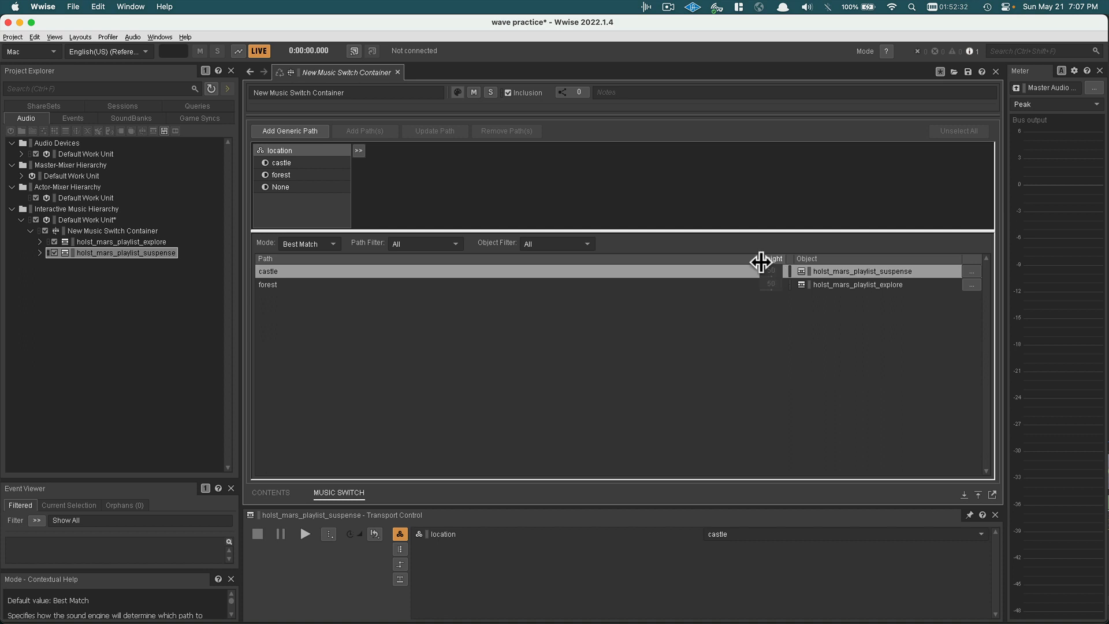
{"action": "left_click", "coordinate": [653, 265]}
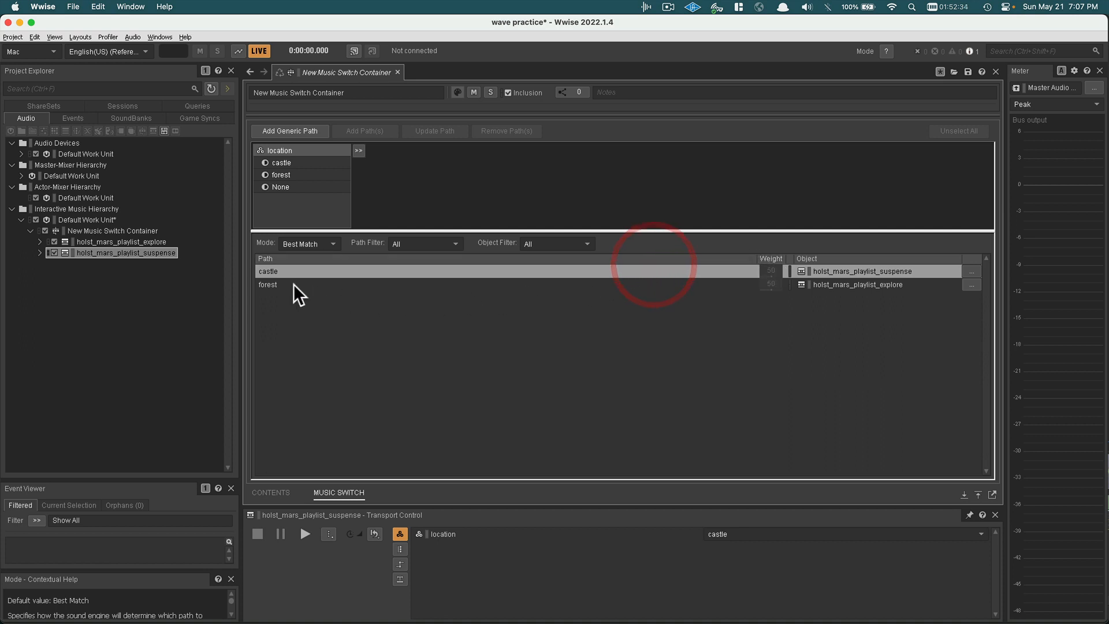
- Audition New Music Switch Container starting in the forest state, switch location to castle and back to forest during playback, and stop
{"action": "left_click", "coordinate": [117, 230]}
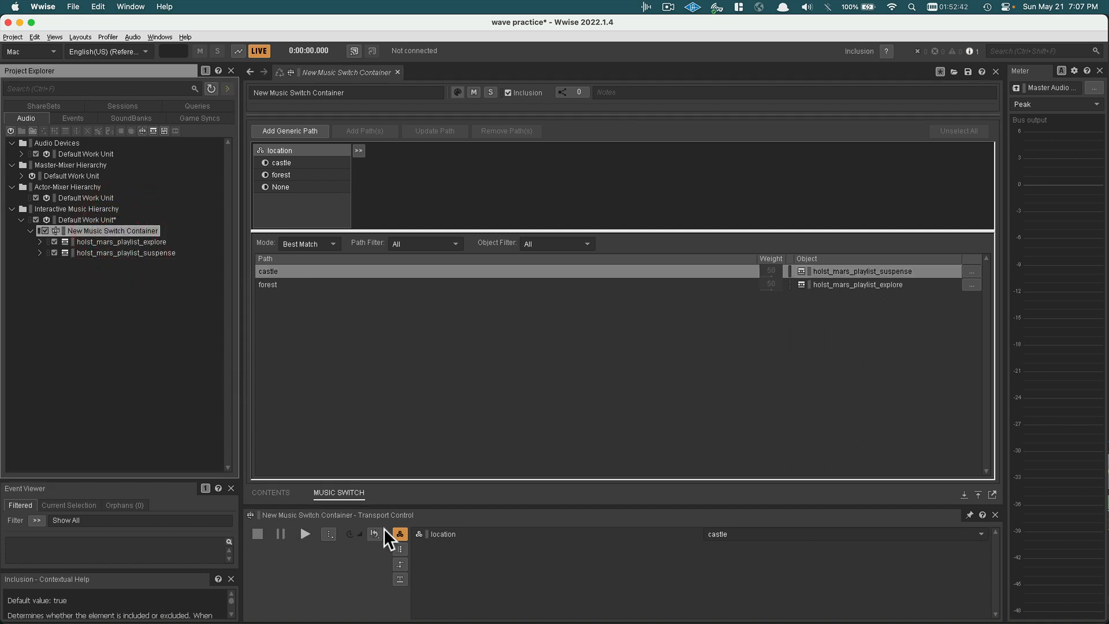
{"action": "left_click", "coordinate": [398, 533]}
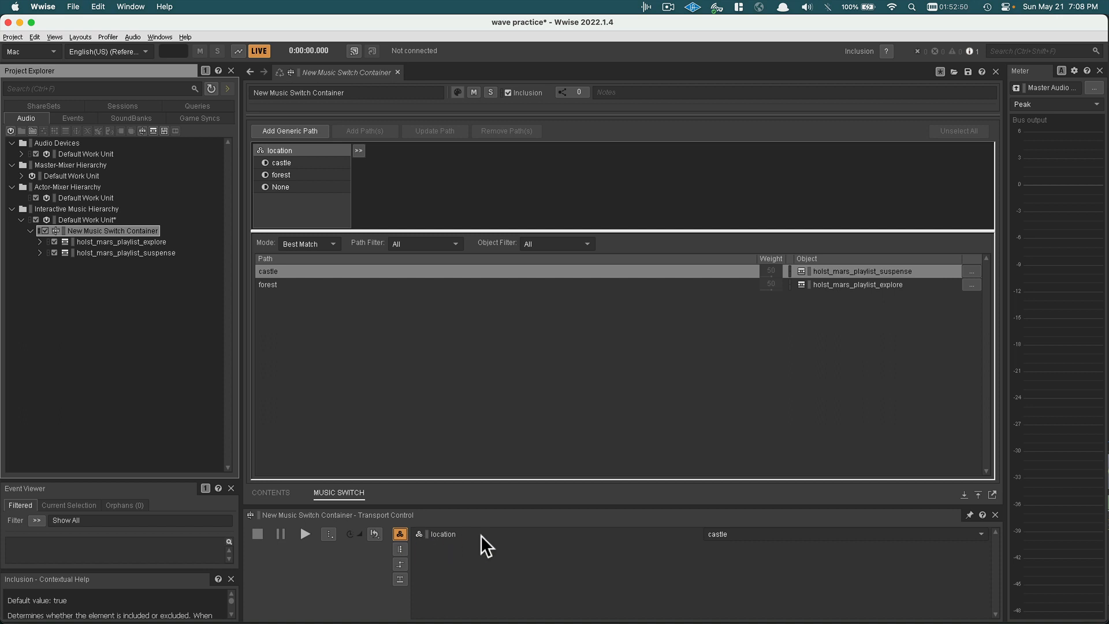
{"action": "left_click", "coordinate": [737, 536]}
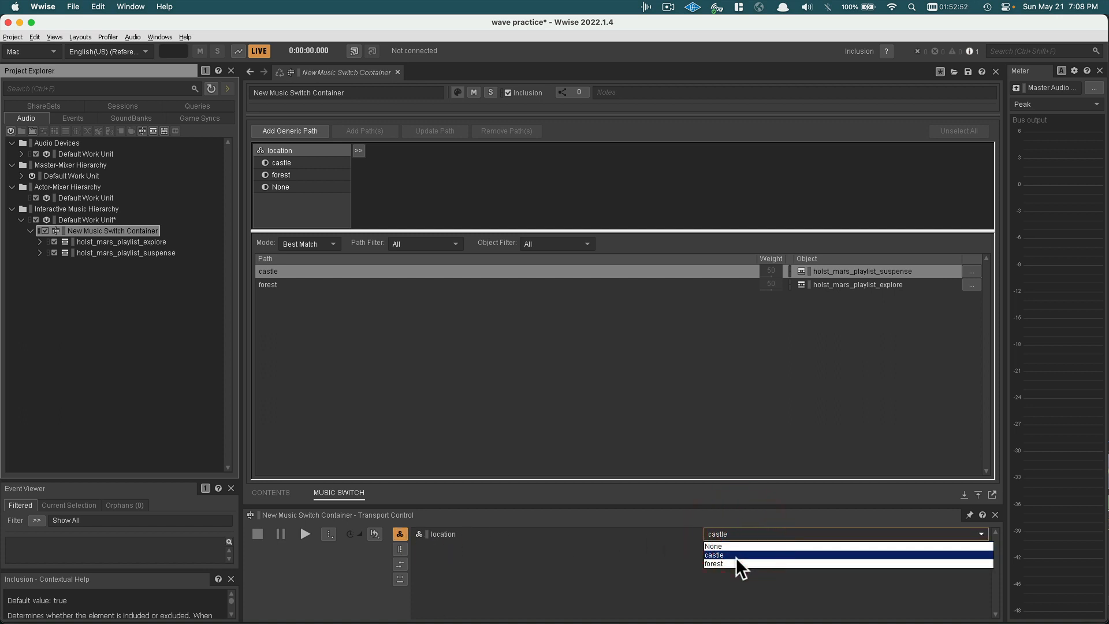
{"action": "left_click", "coordinate": [734, 563]}
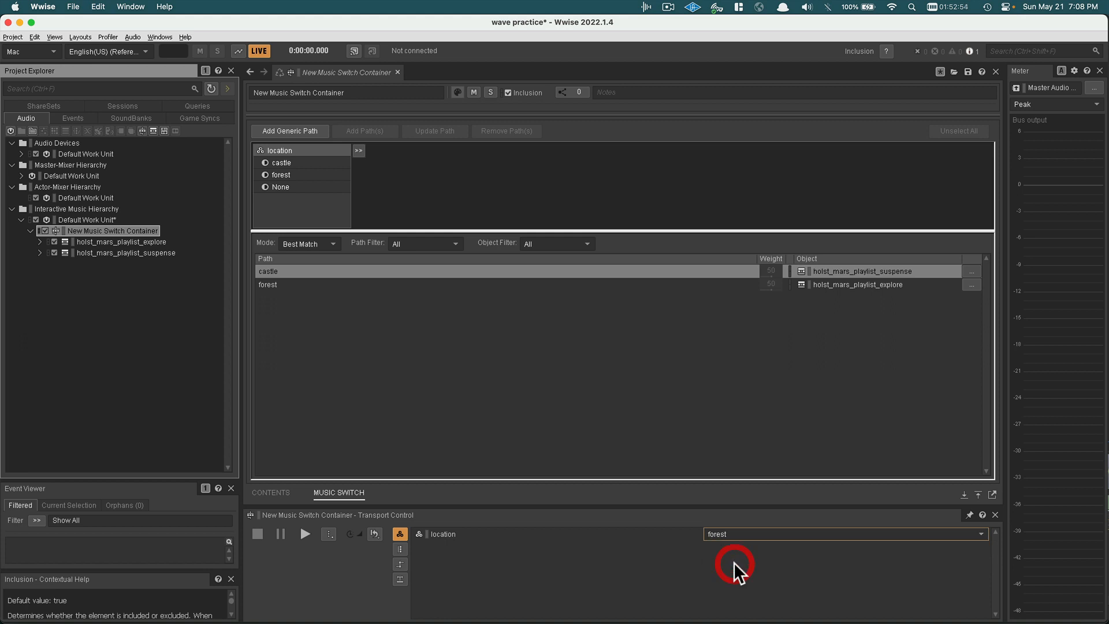
{"action": "left_click", "coordinate": [305, 534]}
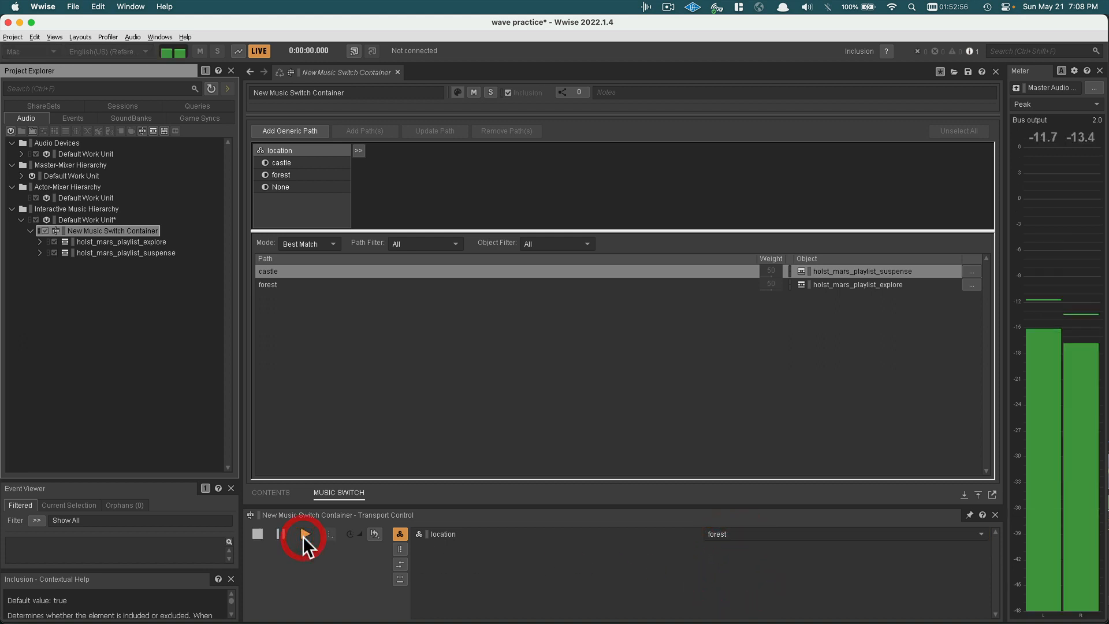
{"action": "left_click", "coordinate": [726, 534]}
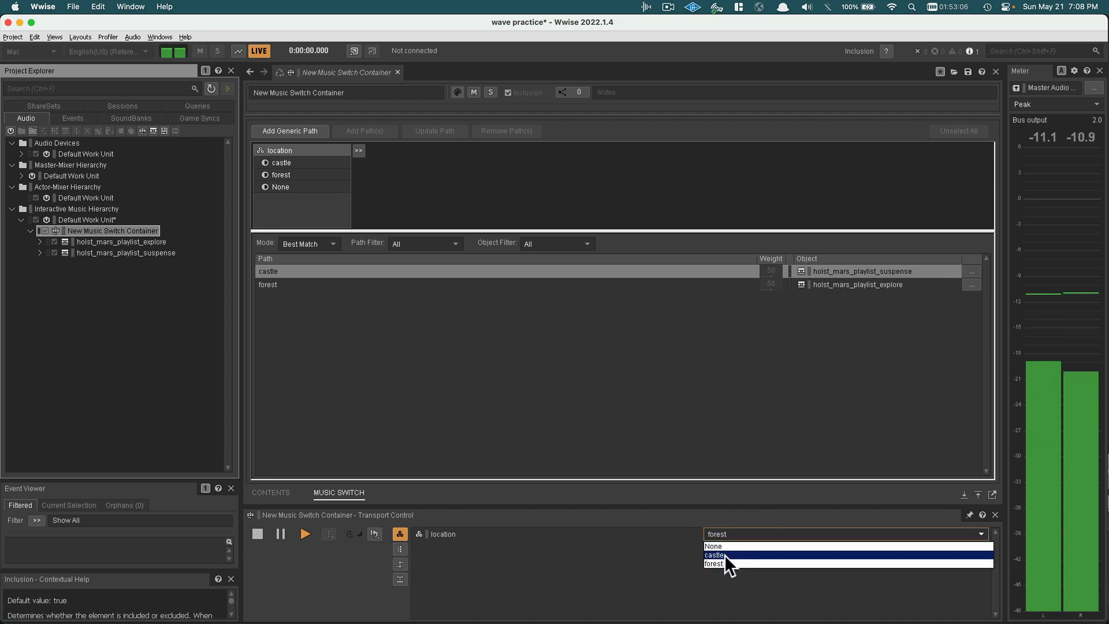
{"action": "left_click", "coordinate": [725, 555]}
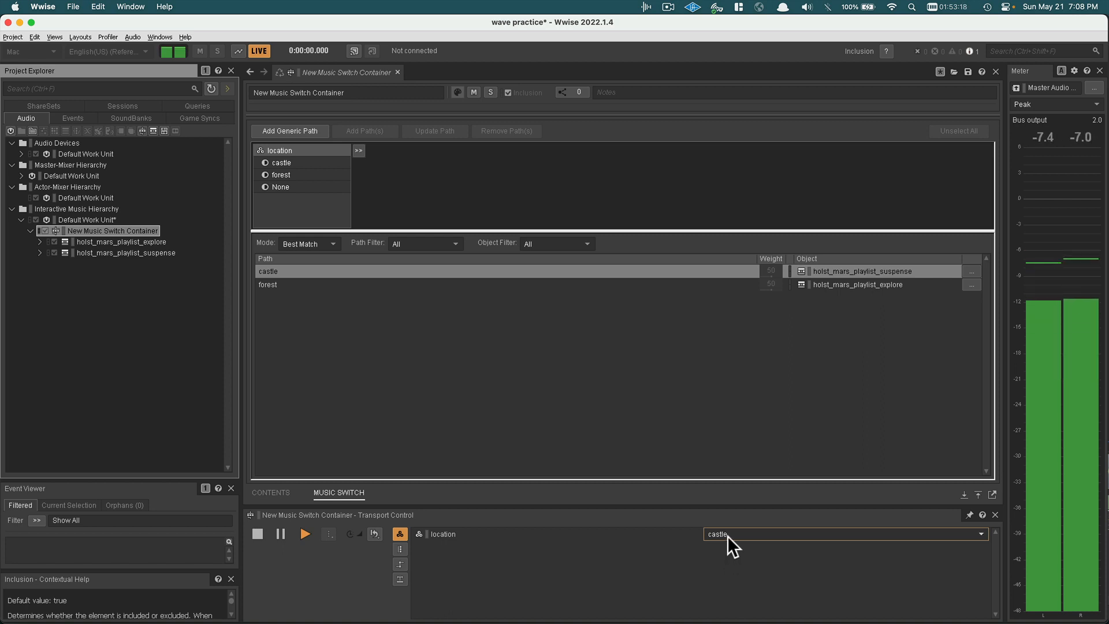
{"action": "left_click", "coordinate": [726, 535]}
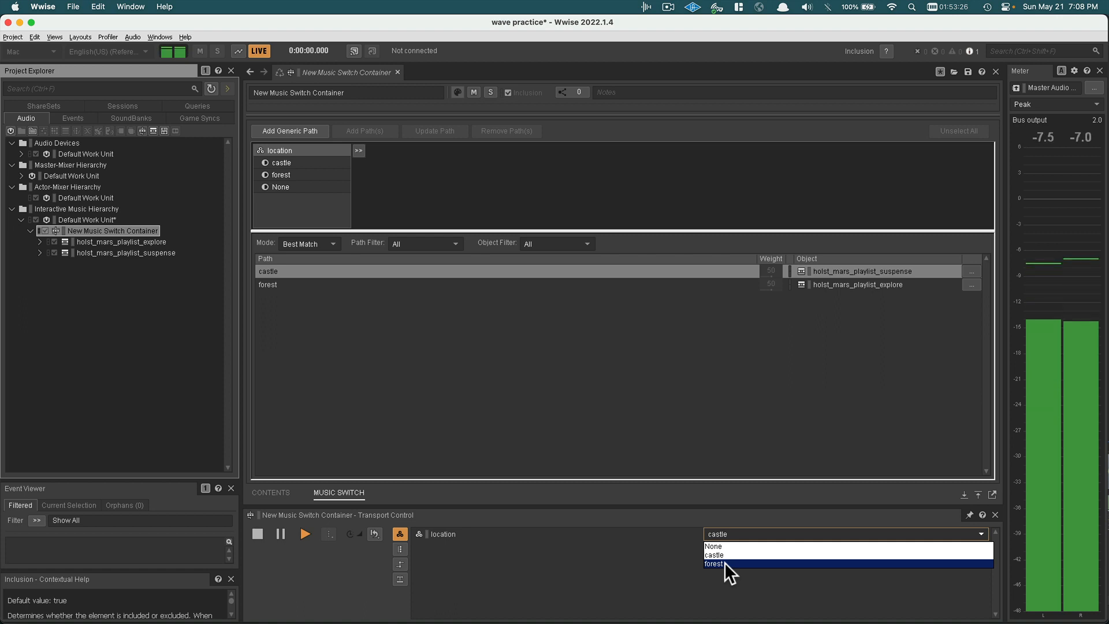
{"action": "left_click", "coordinate": [724, 563]}
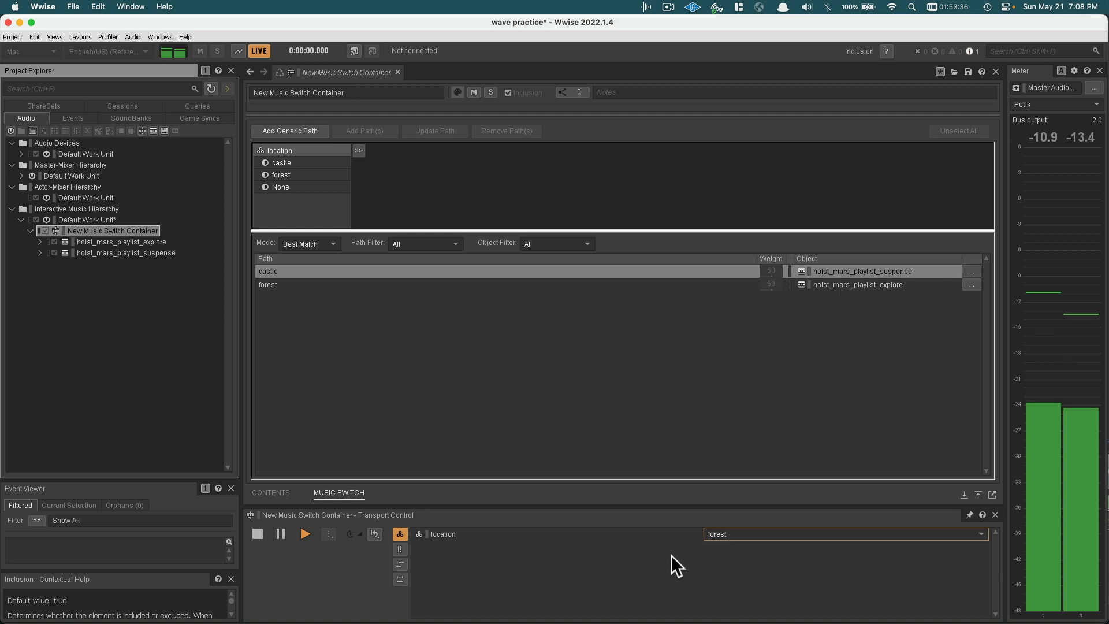
{"action": "left_click", "coordinate": [258, 533]}
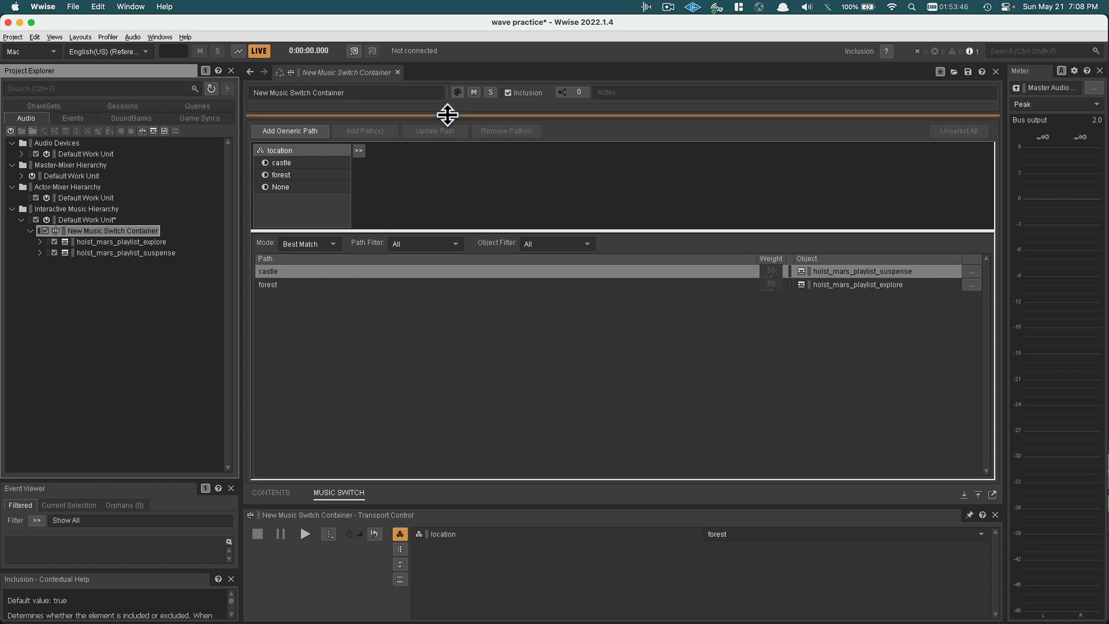
- Set the Any-to-Any transition of New Music Switch Container to exit its source at Immediate
{"action": "left_click_drag", "start_coordinate": [445, 114], "coordinate": [437, 263]}
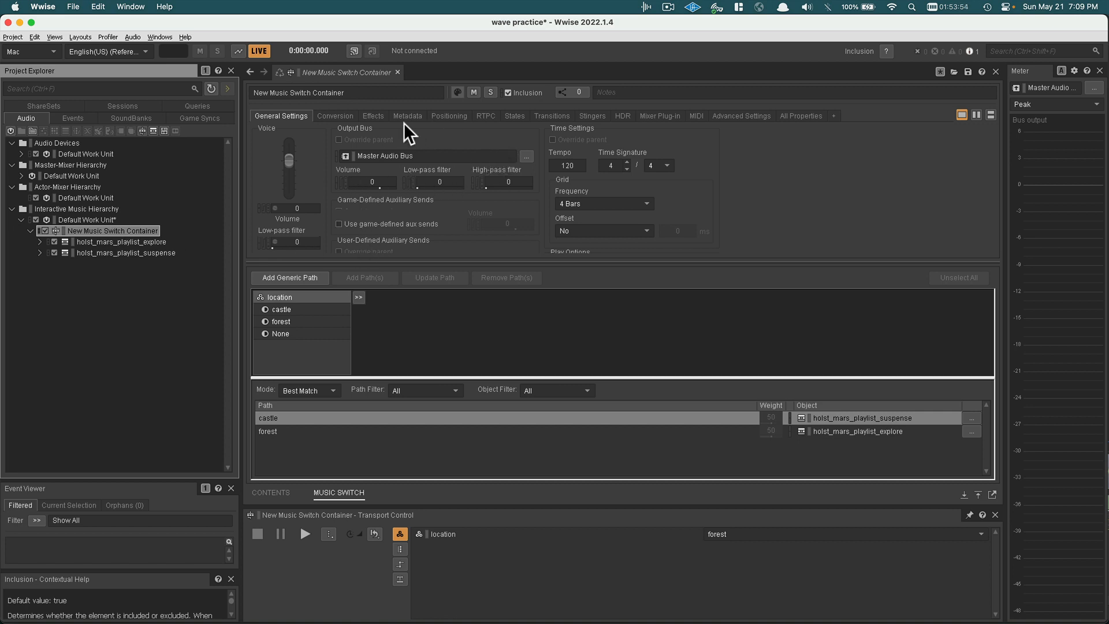
{"action": "left_click", "coordinate": [549, 115]}
{"action": "left_click", "coordinate": [497, 141]}
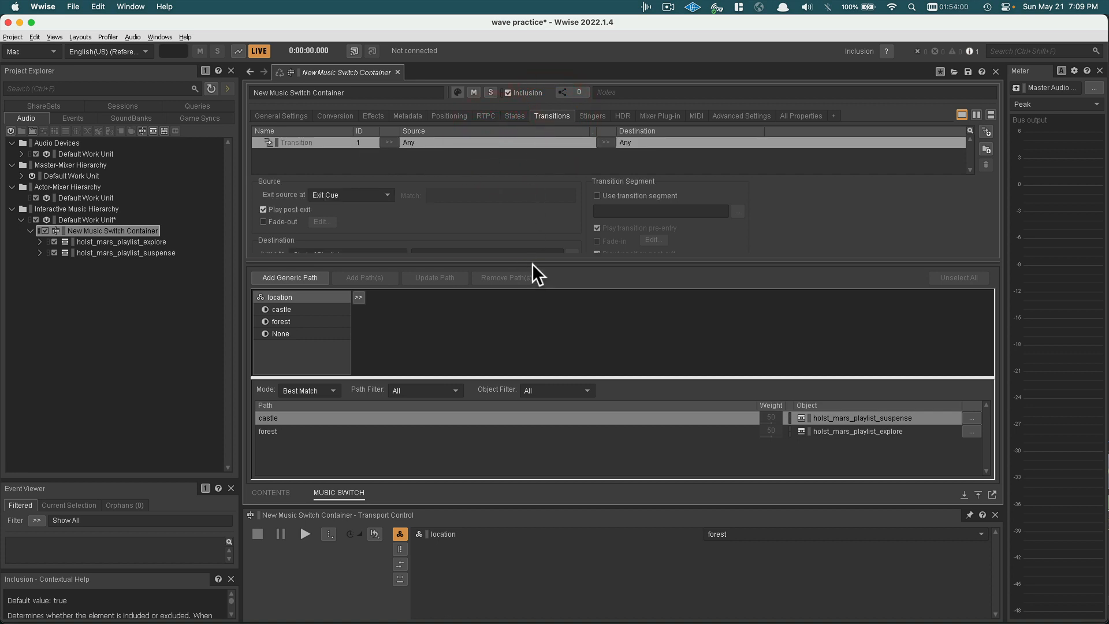
{"action": "left_click_drag", "start_coordinate": [532, 263], "coordinate": [534, 294]}
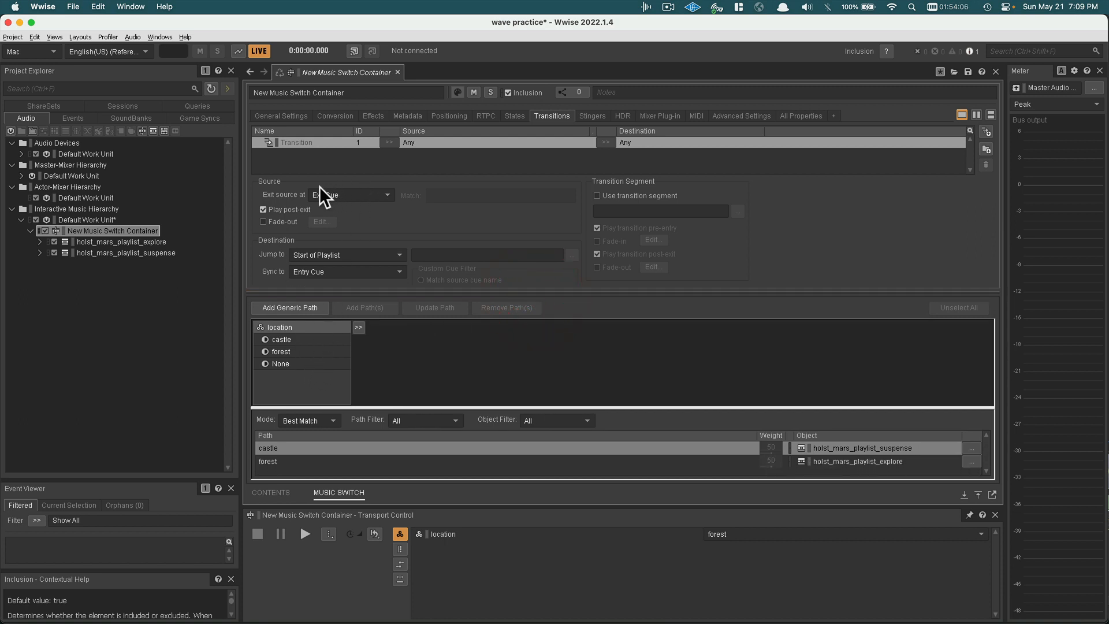
{"action": "left_click", "coordinate": [403, 142]}
{"action": "left_click", "coordinate": [327, 193]}
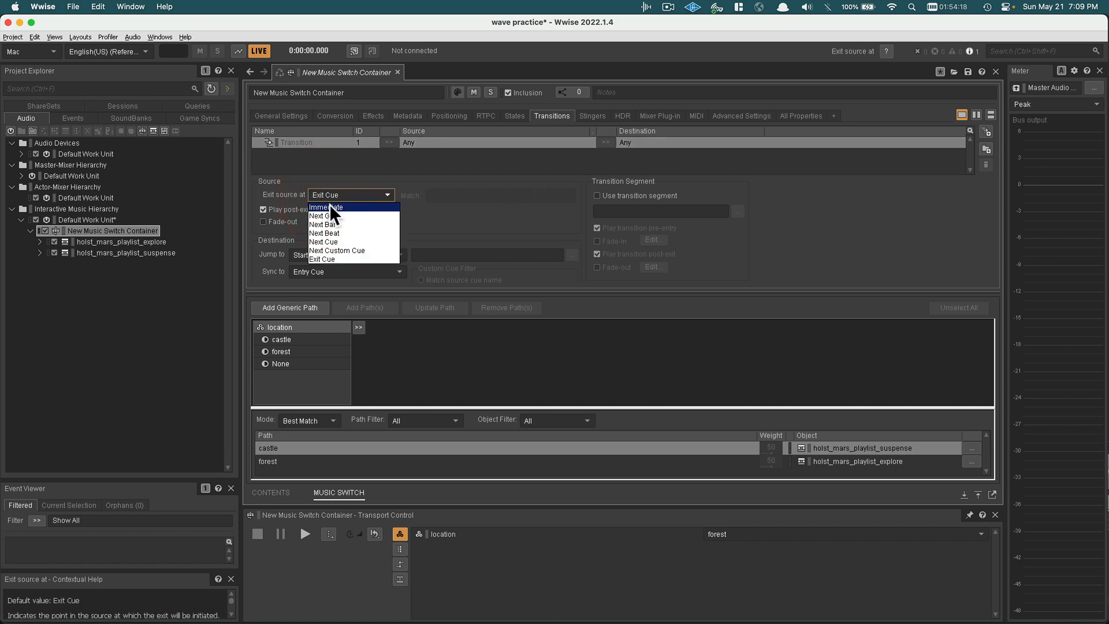
{"action": "left_click", "coordinate": [329, 206]}
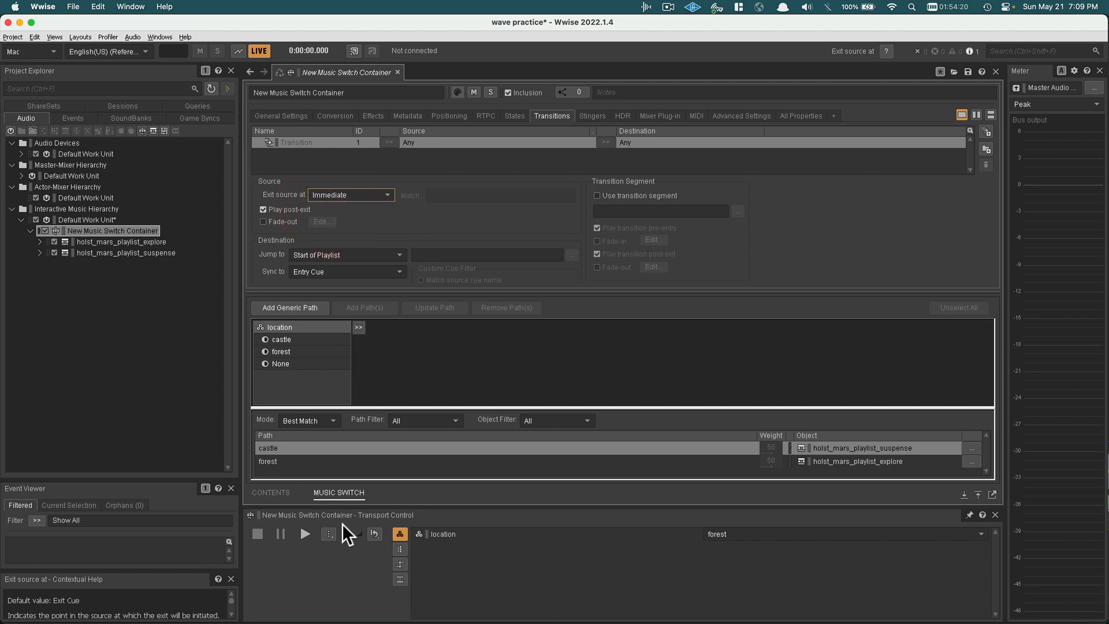
- Audition the immediate transition by playing the container and switching location from forest to castle and back, and stop playback
{"action": "left_click", "coordinate": [305, 535]}
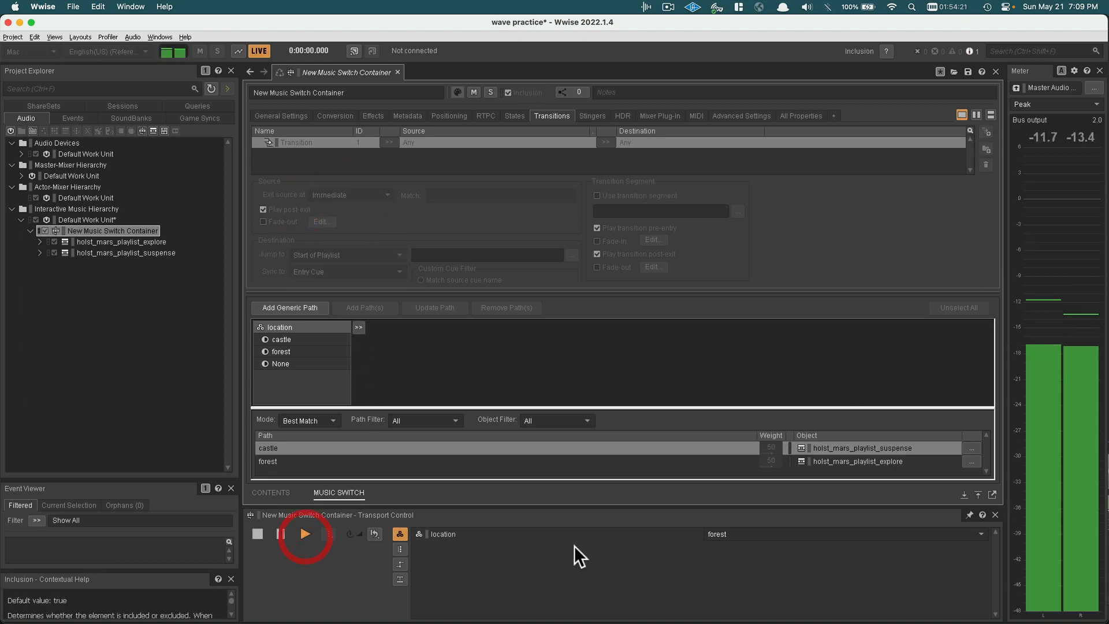
{"action": "left_click", "coordinate": [722, 535]}
{"action": "left_click", "coordinate": [725, 554]}
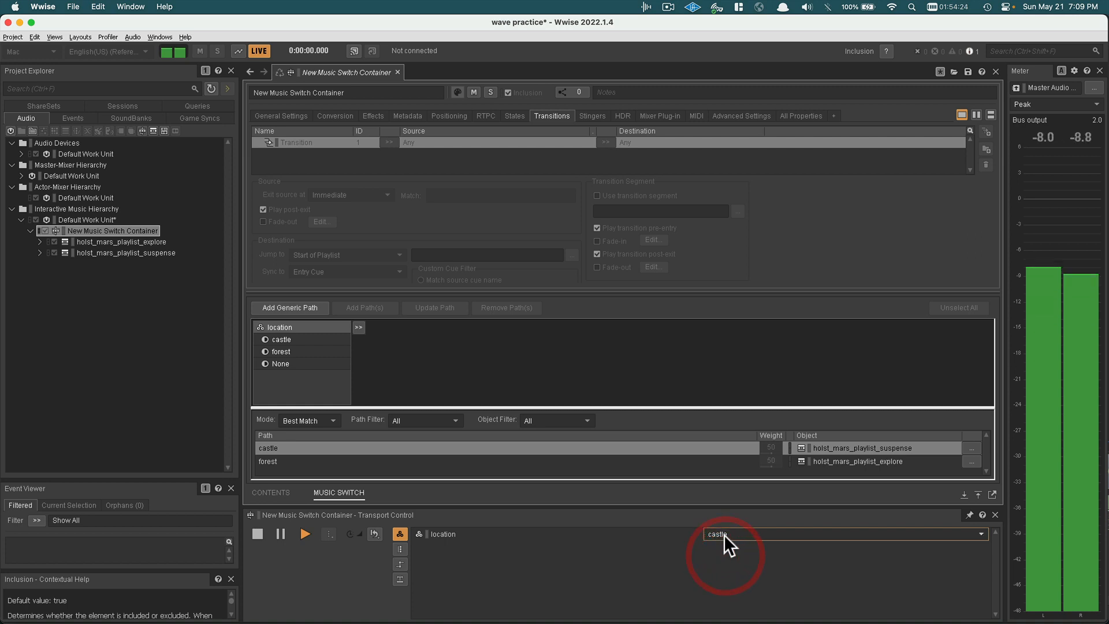
{"action": "left_click", "coordinate": [723, 534]}
{"action": "left_click", "coordinate": [722, 562]}
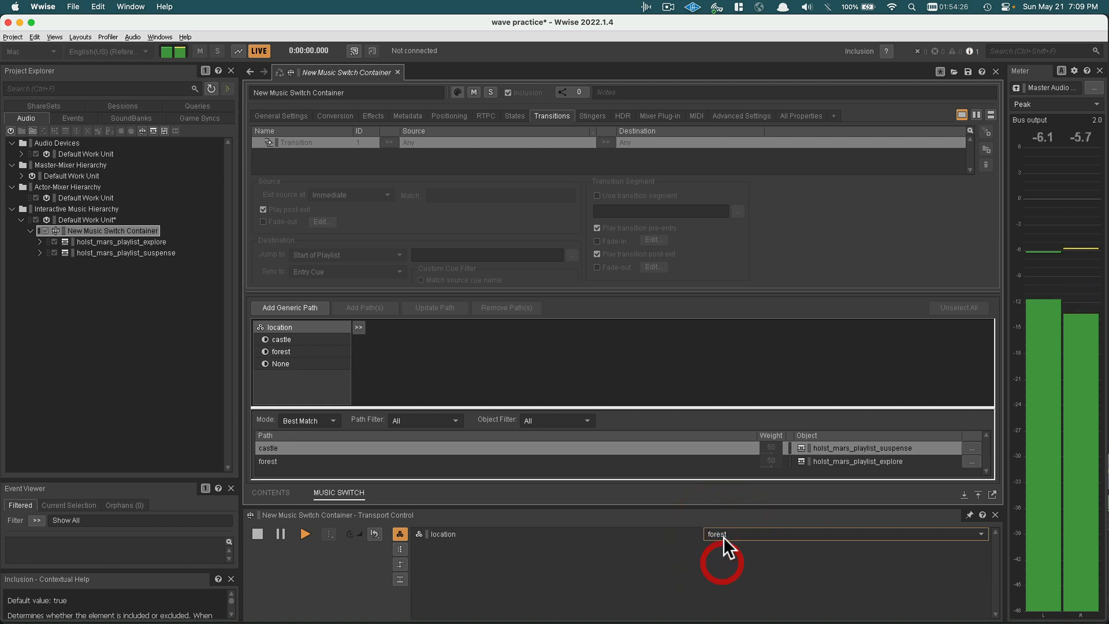
{"action": "left_click", "coordinate": [260, 535]}
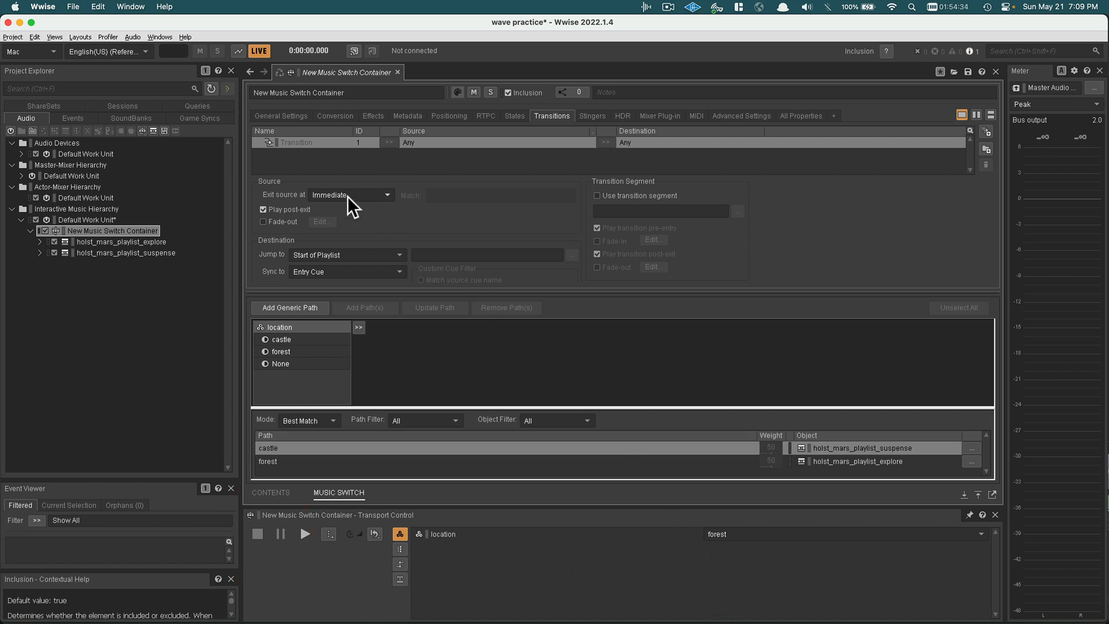
- Enable the source fade-out on the Any-to-Any transition with a fade time of 2 s and an offset of 2 s
{"action": "left_click", "coordinate": [267, 221]}
{"action": "left_click", "coordinate": [321, 221]}
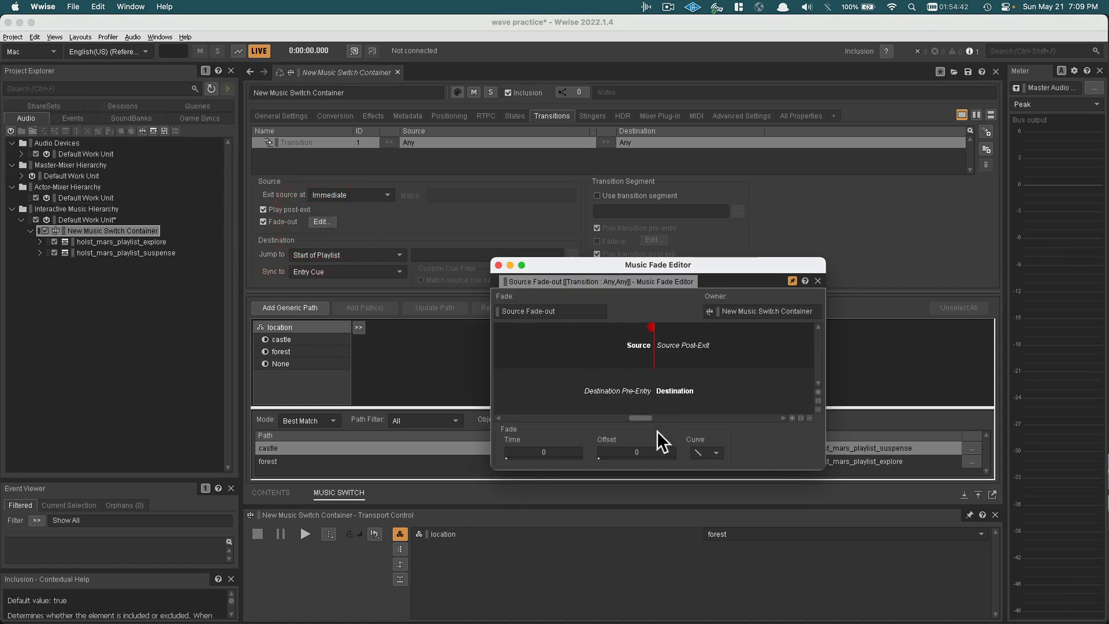
{"action": "left_click", "coordinate": [560, 454]}
{"action": "type", "text": "2"}
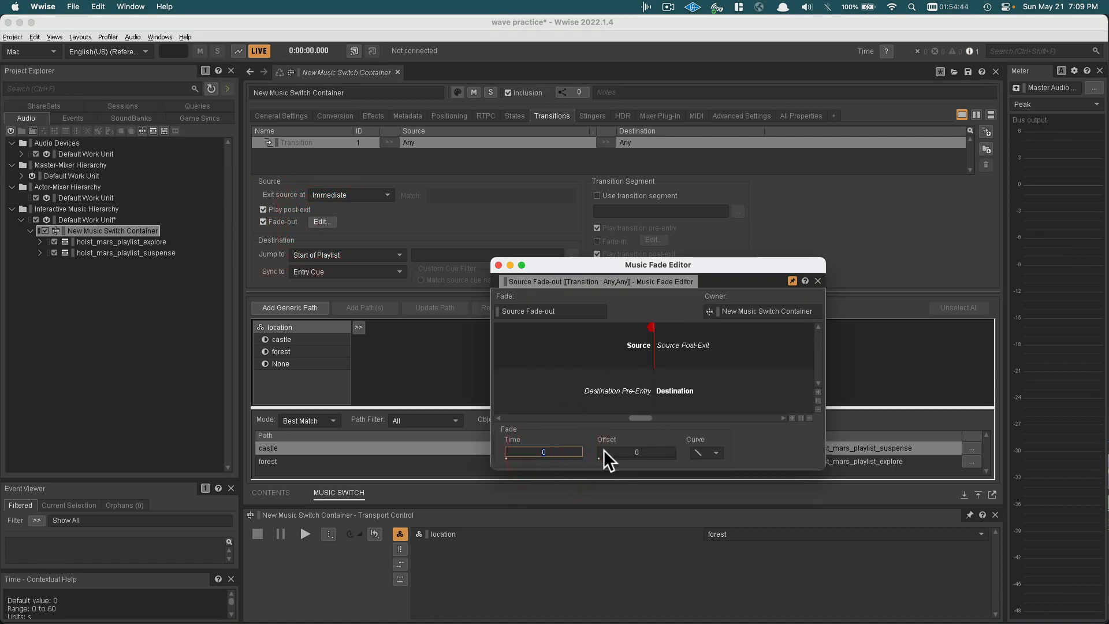
{"action": "left_click", "coordinate": [640, 452]}
{"action": "type", "text": "2"}
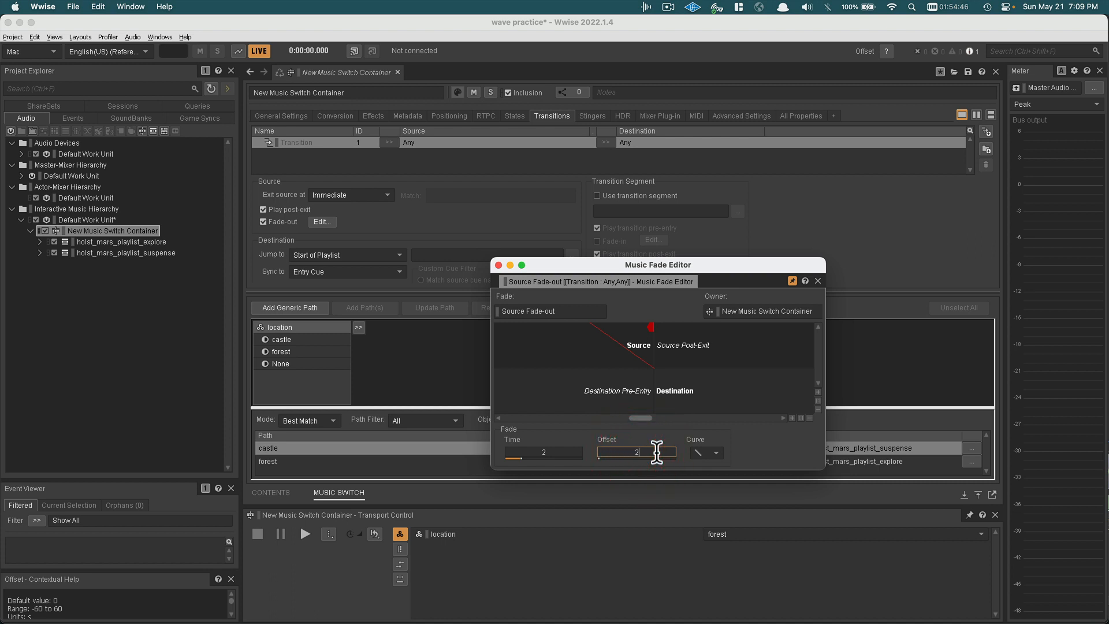
{"action": "key", "text": "Return"}
{"action": "left_click", "coordinate": [498, 265]}
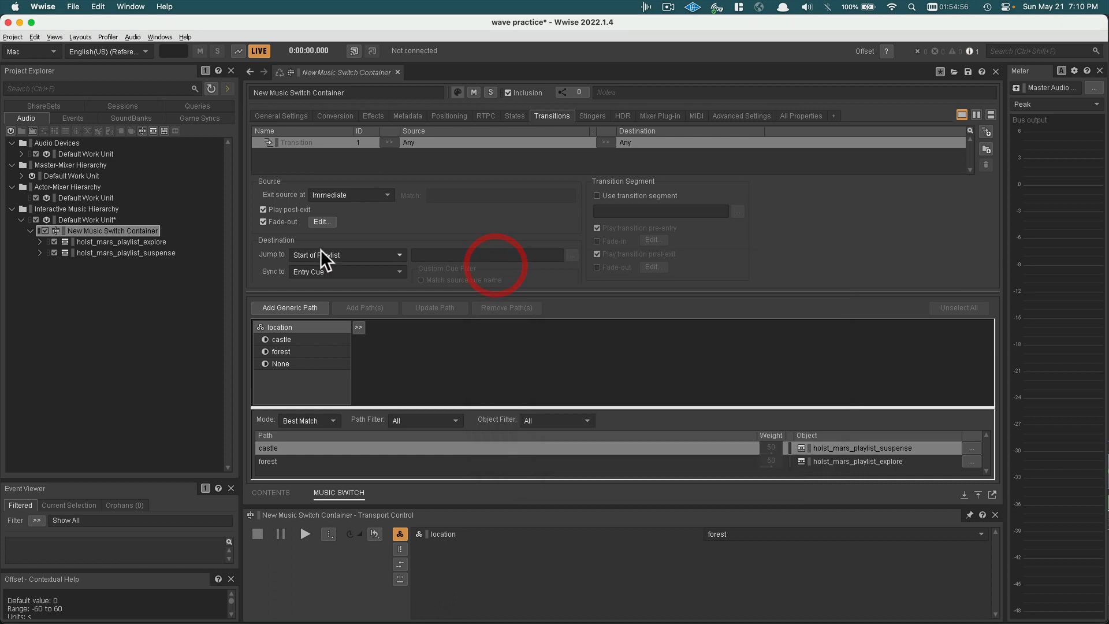
- Play the container to hear the source fade-out while switching location from forest to castle and back, and stop playback
{"action": "left_click", "coordinate": [307, 531]}
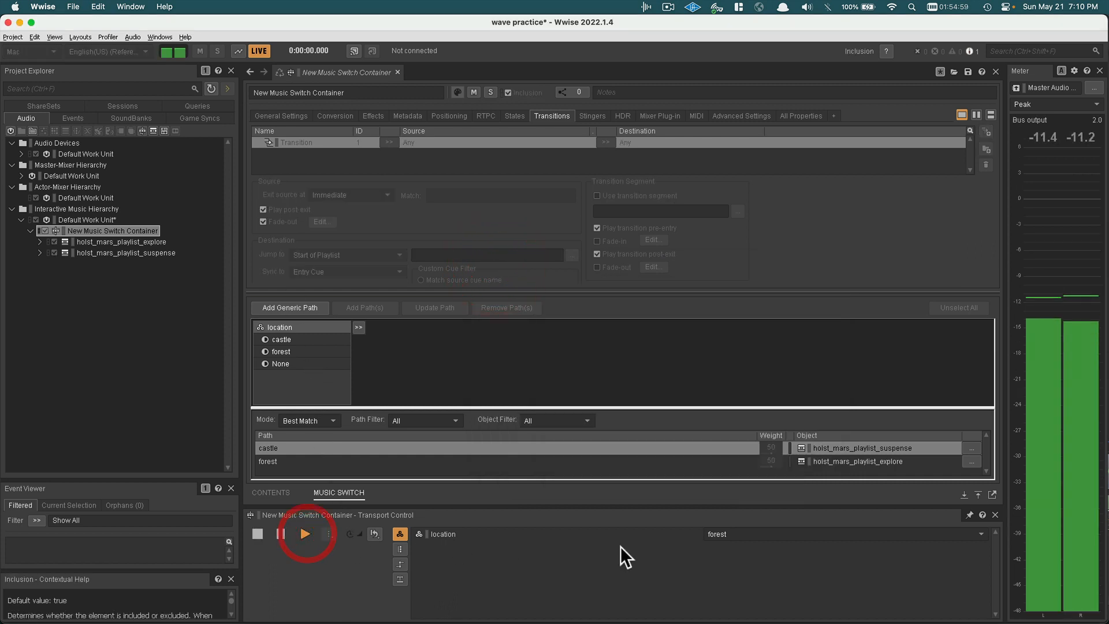
{"action": "left_click", "coordinate": [767, 534]}
{"action": "left_click", "coordinate": [761, 554]}
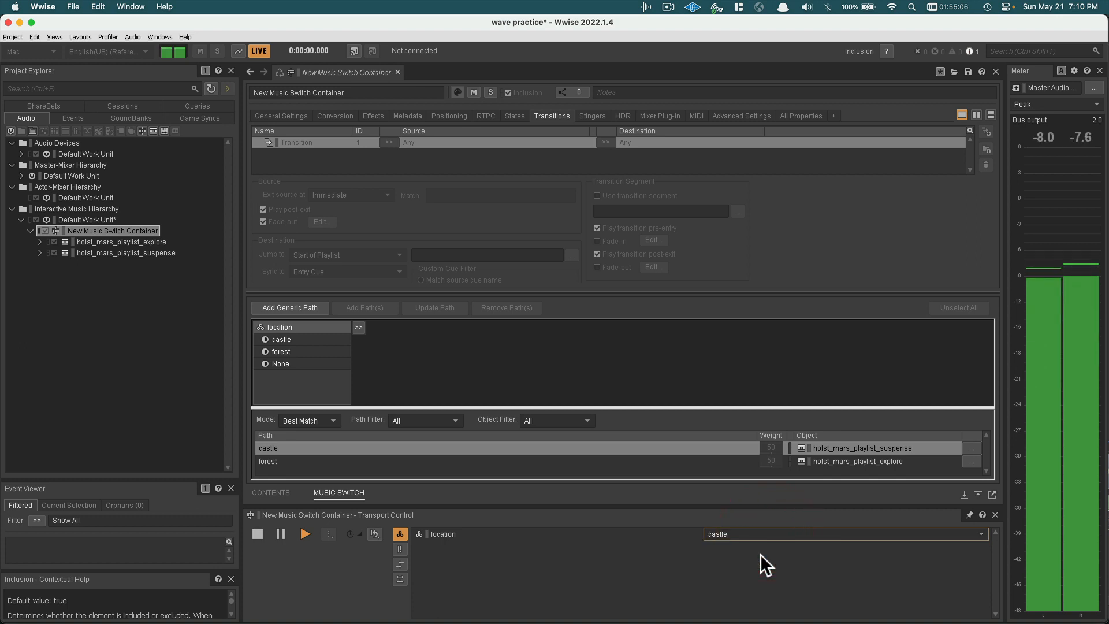
{"action": "left_click", "coordinate": [719, 532]}
{"action": "left_click", "coordinate": [718, 563]}
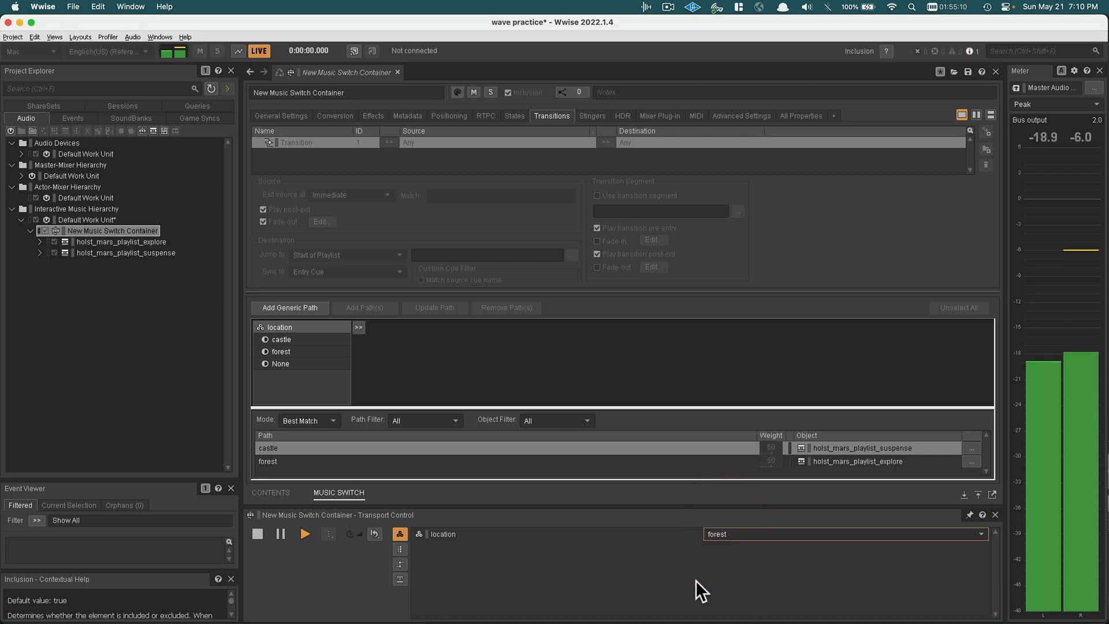
{"action": "left_click", "coordinate": [258, 532]}
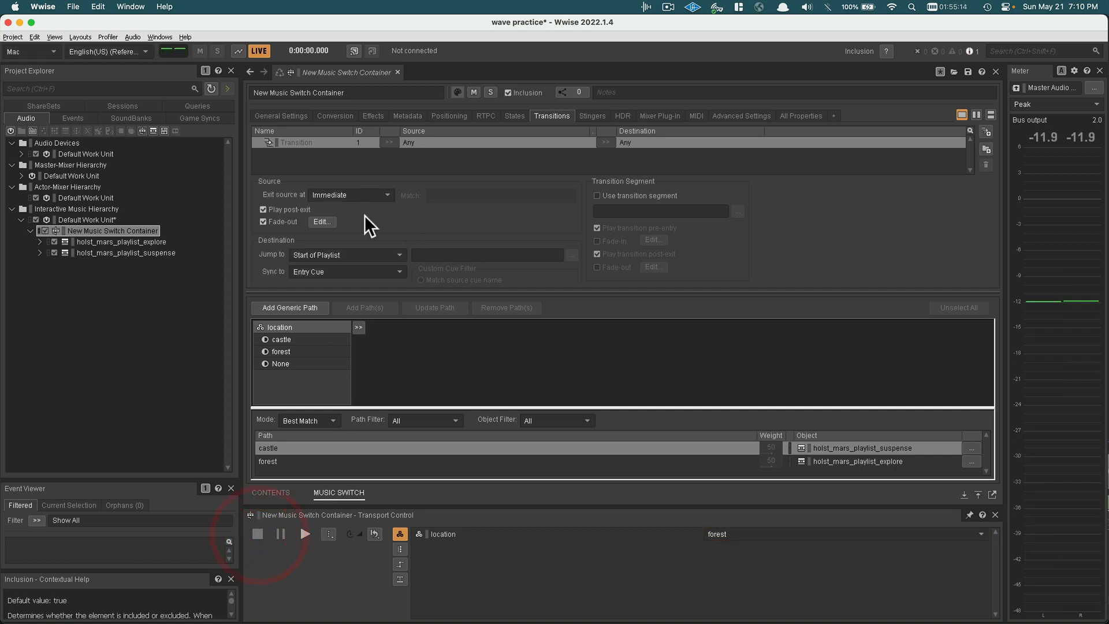
- Enable Use transition segment for the Any-to-Any transition
{"action": "left_click", "coordinate": [599, 196]}
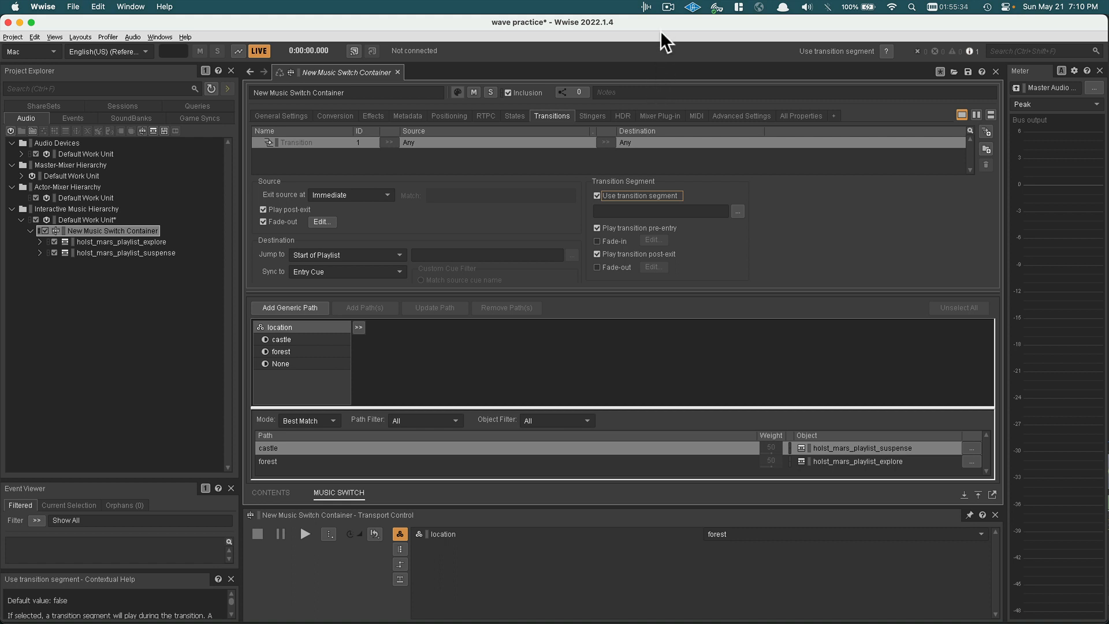
{"action": "left_click", "coordinate": [668, 7]}
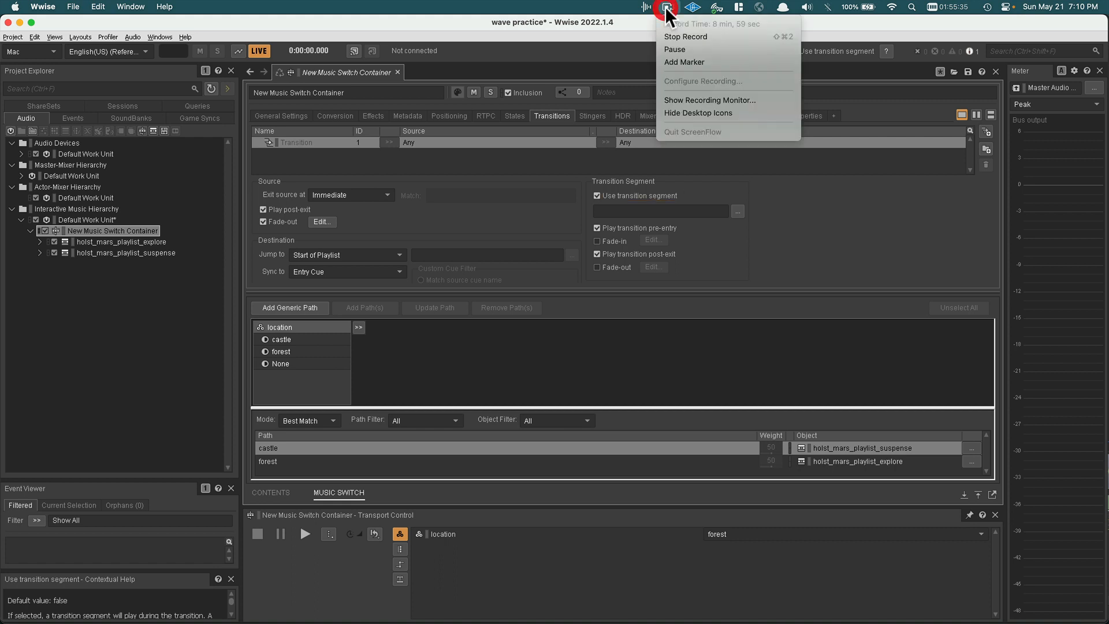
{"action": "left_click", "coordinate": [670, 47]}
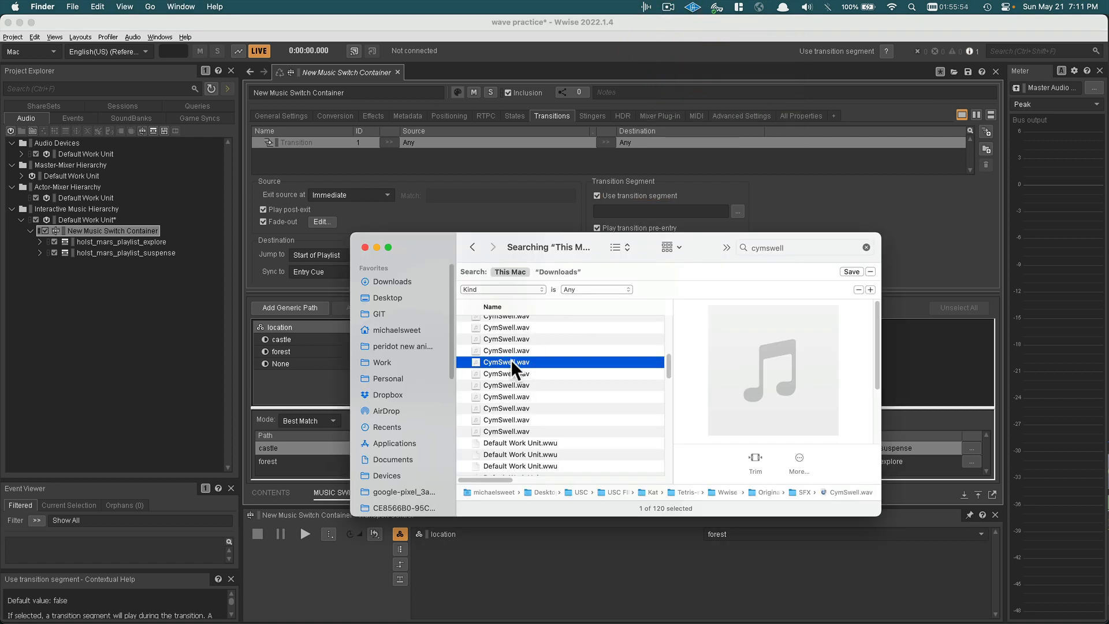
- Import CymSwell.wav from Finder into New Music Switch Container as a music segment and audition it
{"action": "left_click_drag", "start_coordinate": [507, 358], "coordinate": [152, 228]}
{"action": "left_click", "coordinate": [147, 314]}
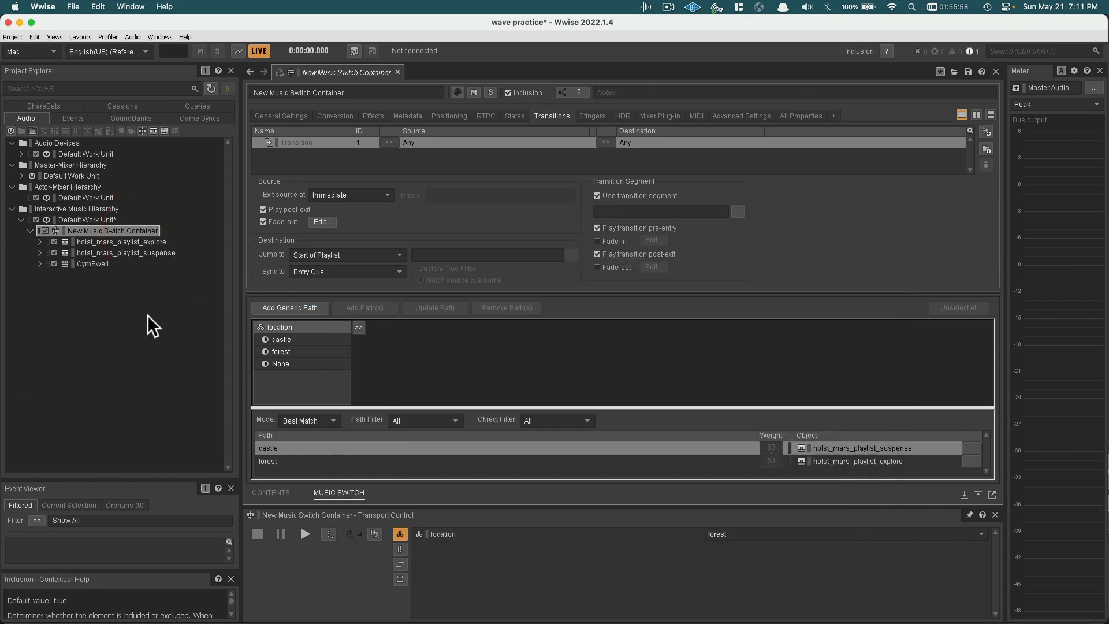
{"action": "left_click", "coordinate": [98, 263]}
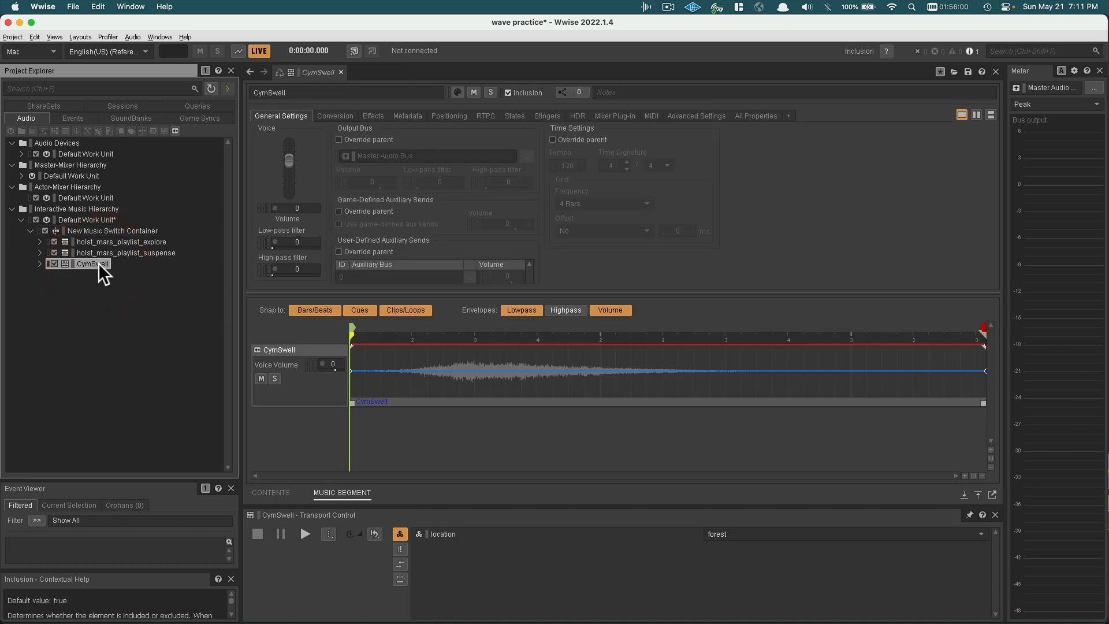
{"action": "key", "text": "space"}
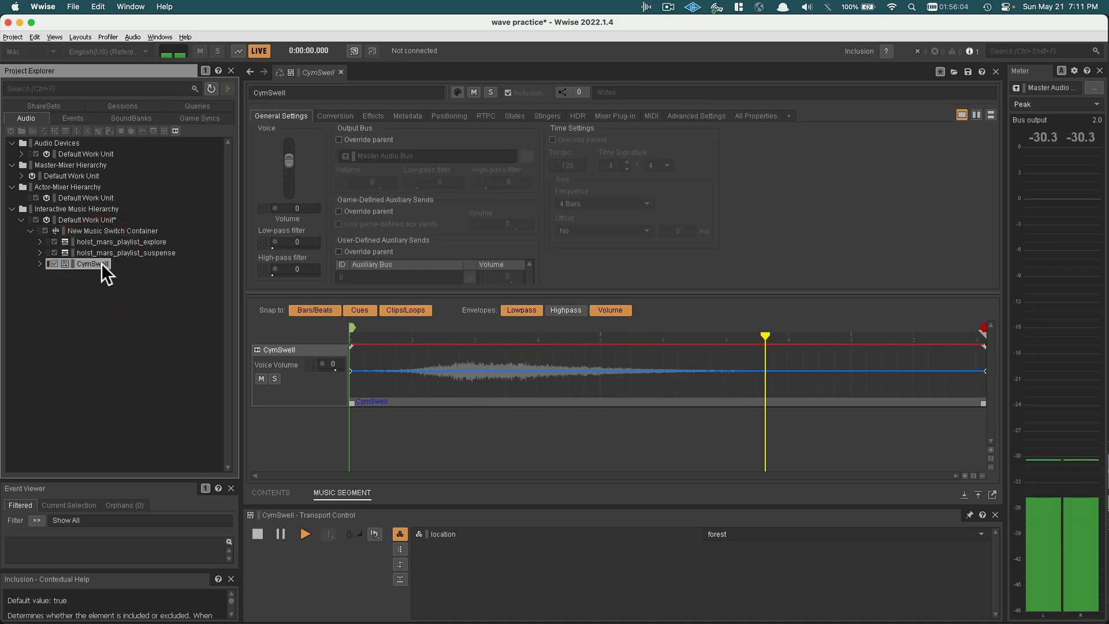
{"action": "key", "text": "space"}
- Assign CymSwell as the transition segment of New Music Switch Container's Any-to-Any transition
{"action": "left_click", "coordinate": [98, 226]}
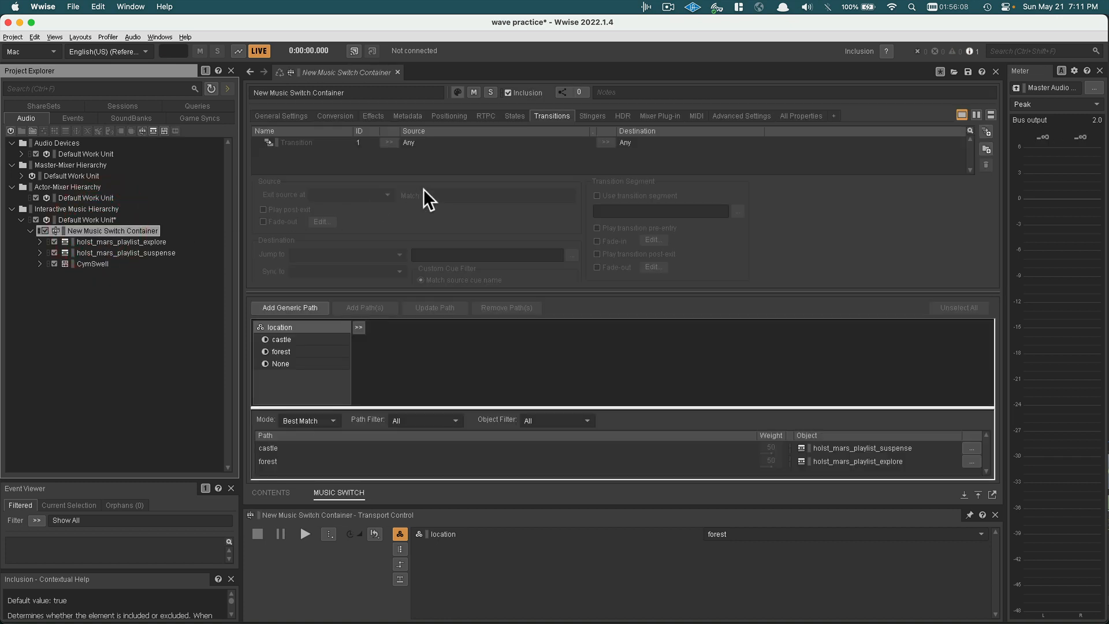
{"action": "left_click", "coordinate": [448, 142]}
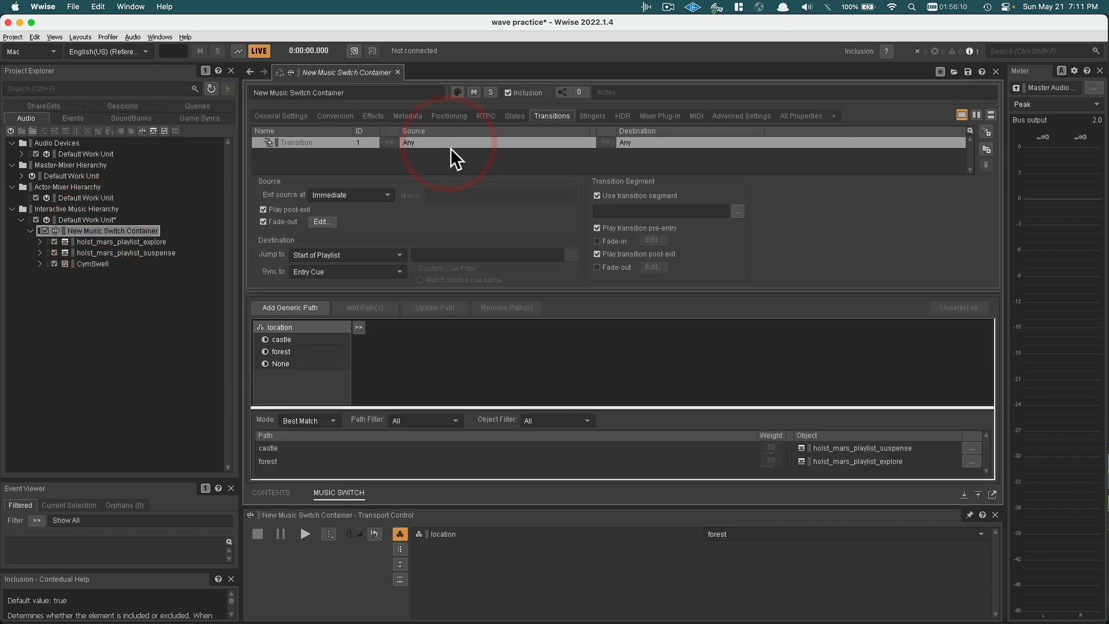
{"action": "left_click", "coordinate": [598, 196]}
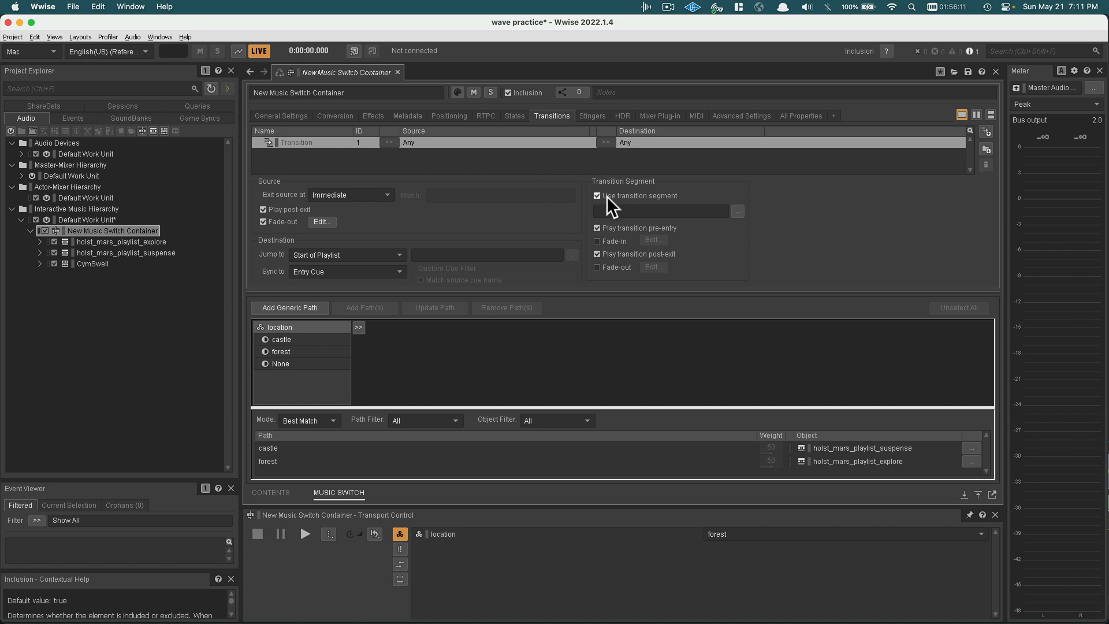
{"action": "left_click", "coordinate": [742, 212]}
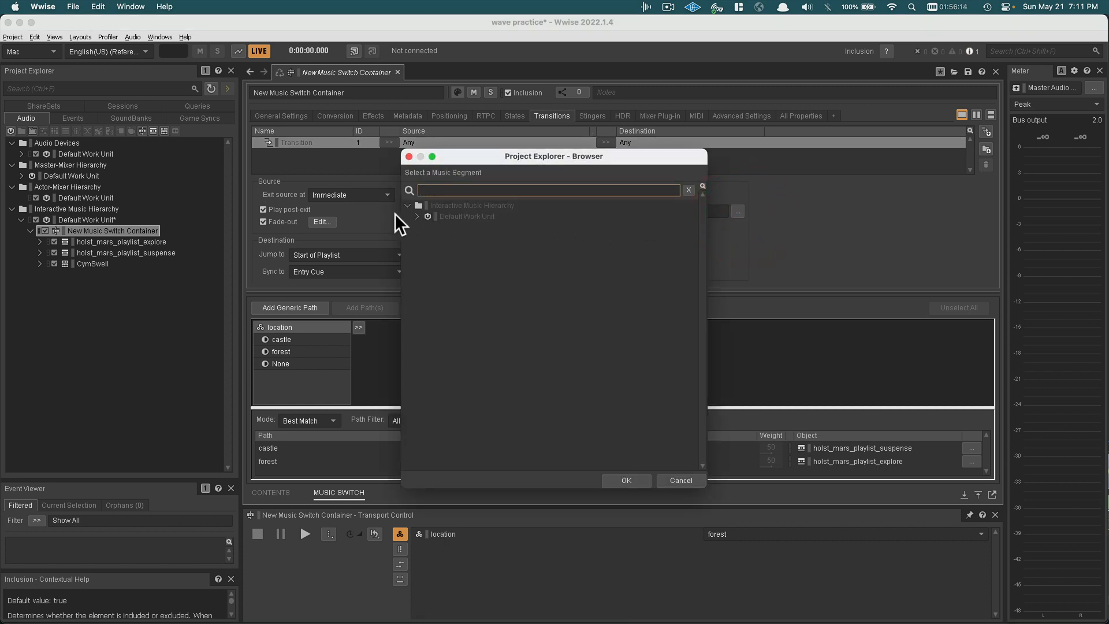
{"action": "left_click", "coordinate": [414, 215]}
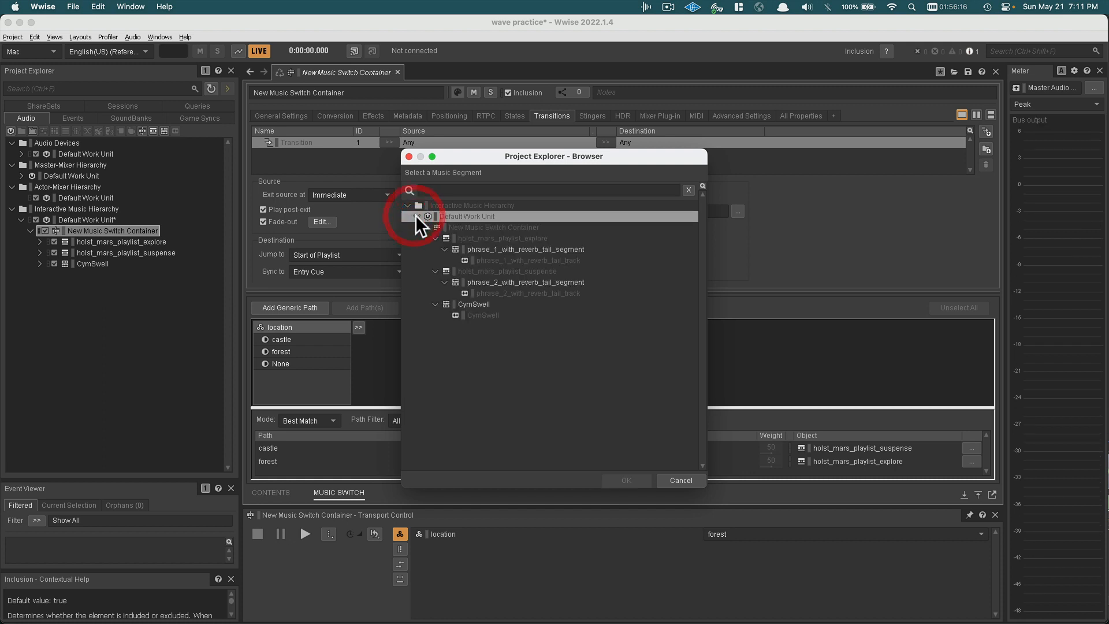
{"action": "double_click", "coordinate": [477, 304]}
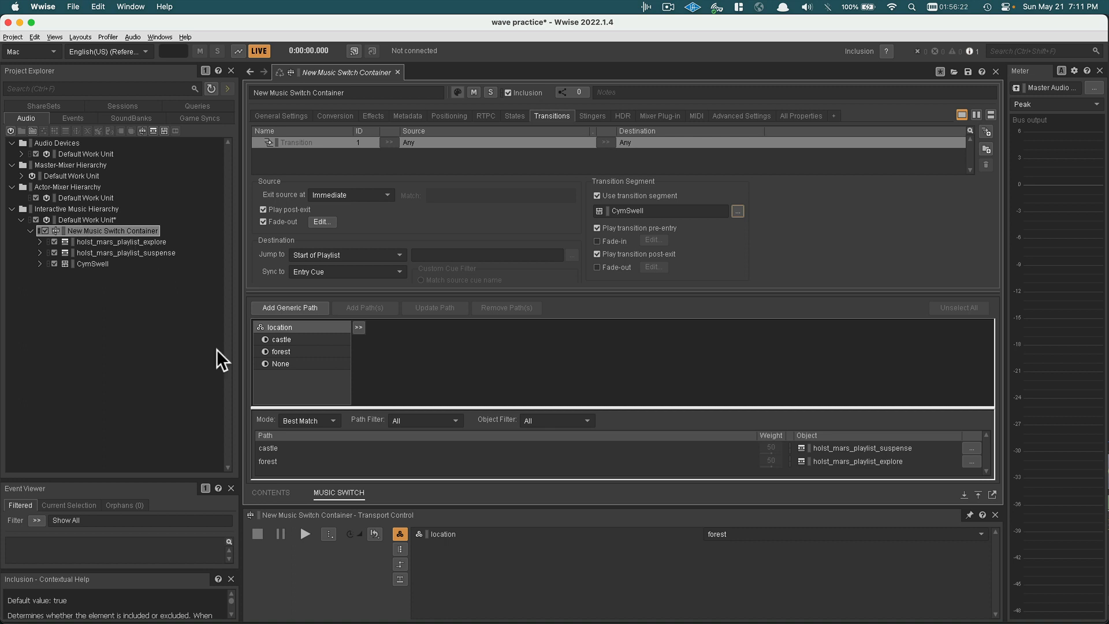
- Play the container to hear the CymSwell transition while switching location from forest to castle, and stop playback
{"action": "left_click", "coordinate": [305, 534]}
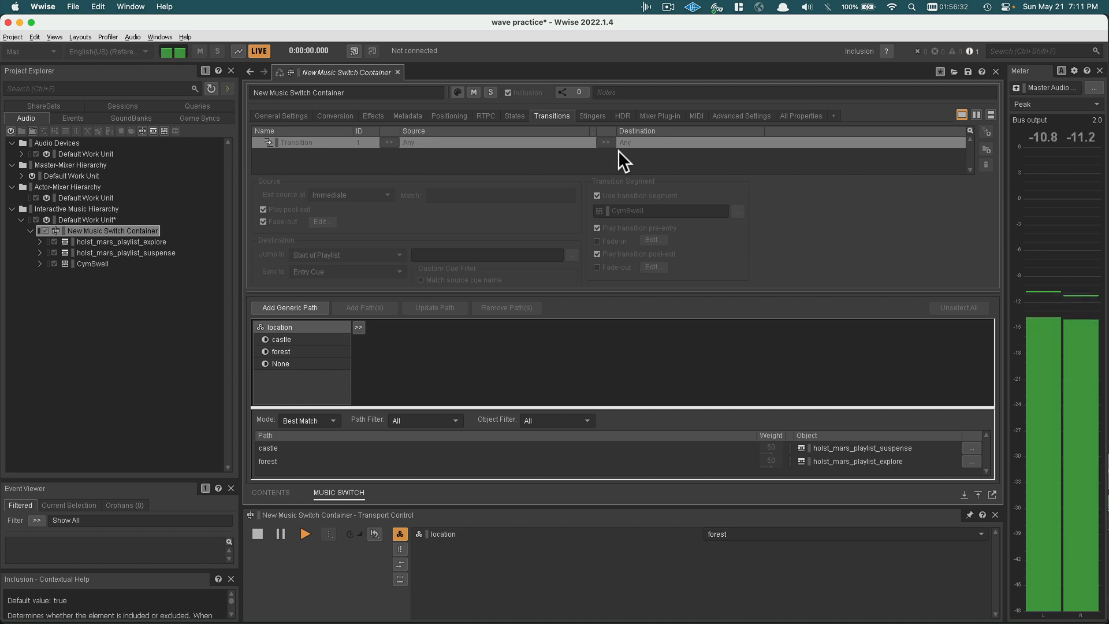
{"action": "left_click", "coordinate": [739, 535]}
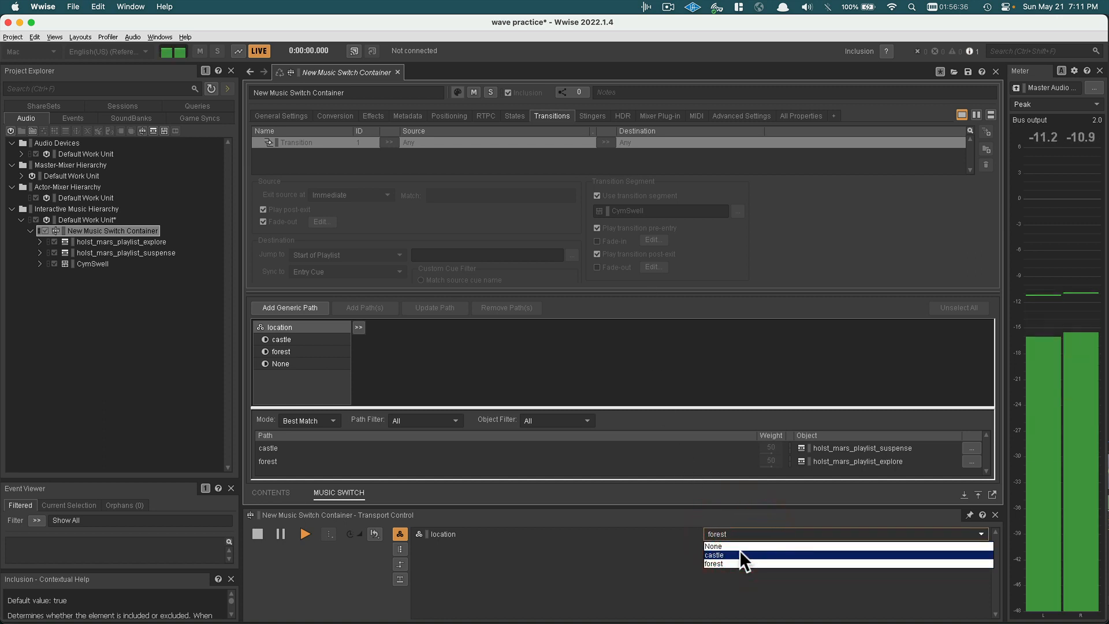
{"action": "left_click", "coordinate": [739, 553]}
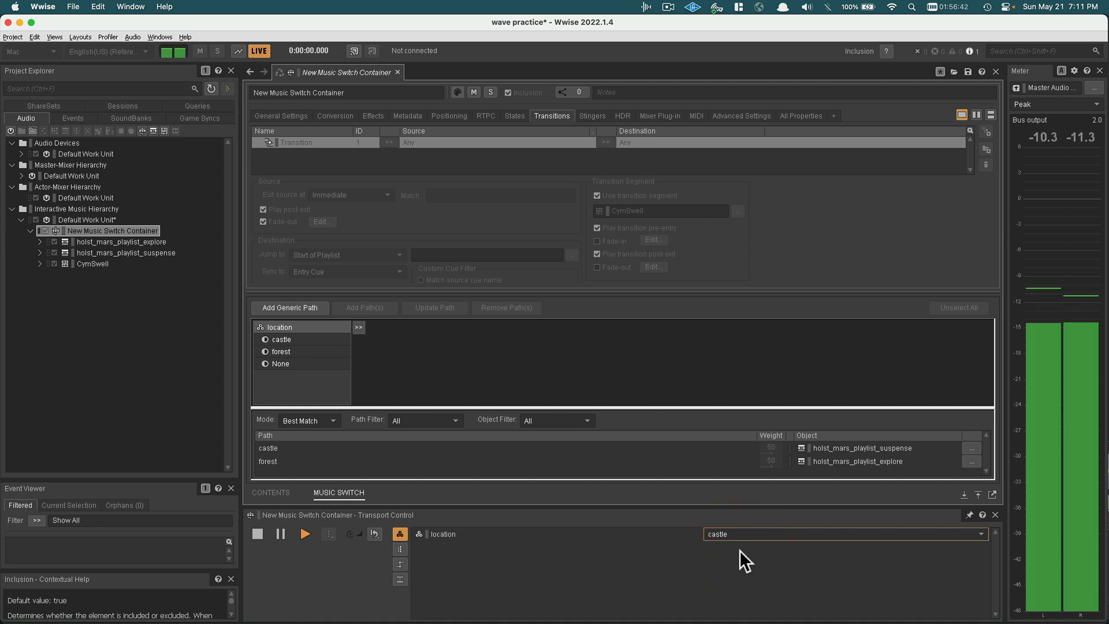
{"action": "left_click", "coordinate": [255, 534]}
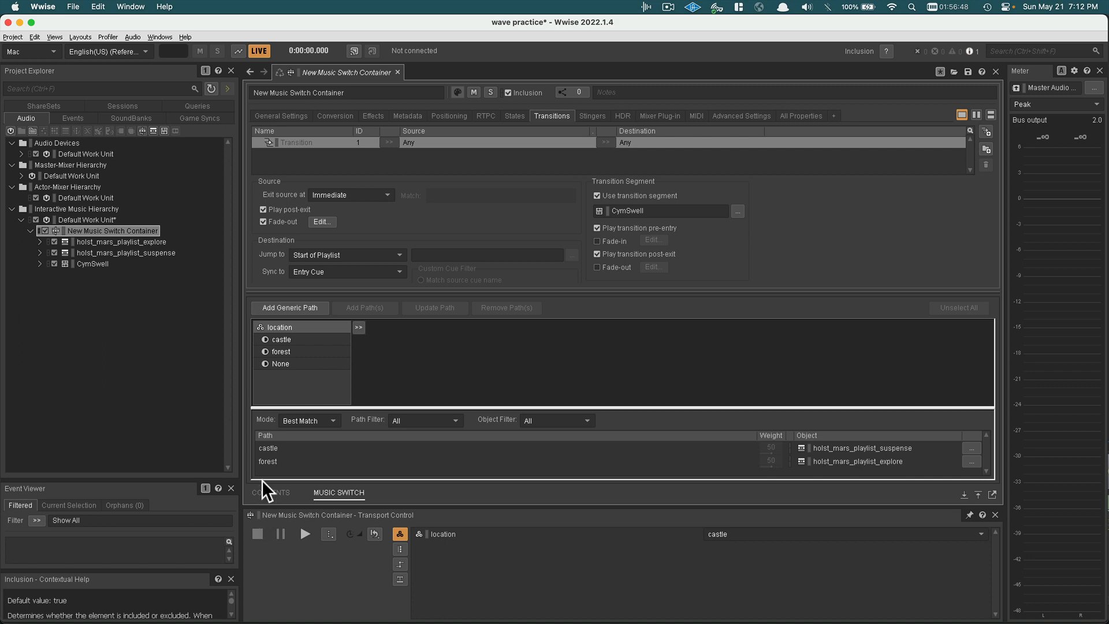
- Move CymSwell's exit cue to the loud part of the swell, just after beat 3 of bar 1, and save the project
{"action": "left_click", "coordinate": [97, 259]}
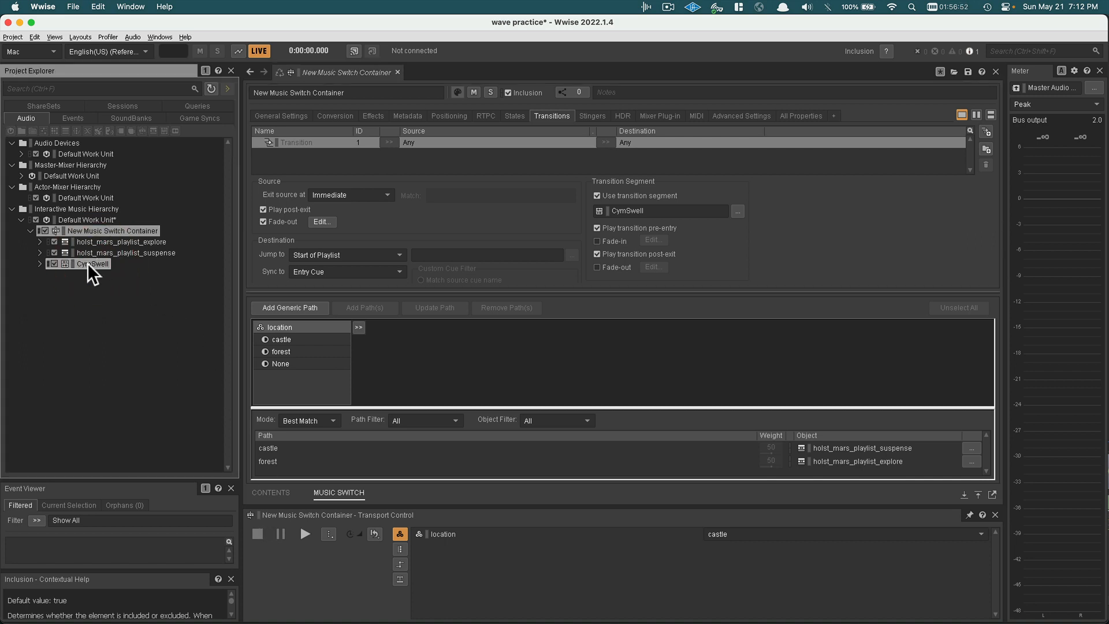
{"action": "double_click", "coordinate": [90, 263]}
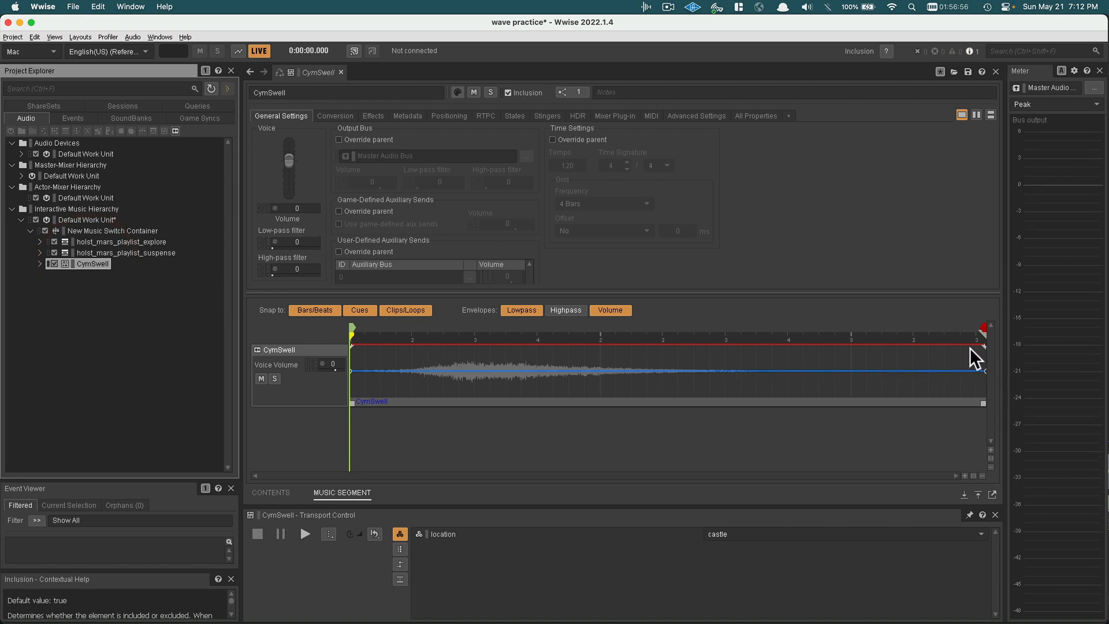
{"action": "left_click_drag", "start_coordinate": [983, 330], "coordinate": [979, 328]}
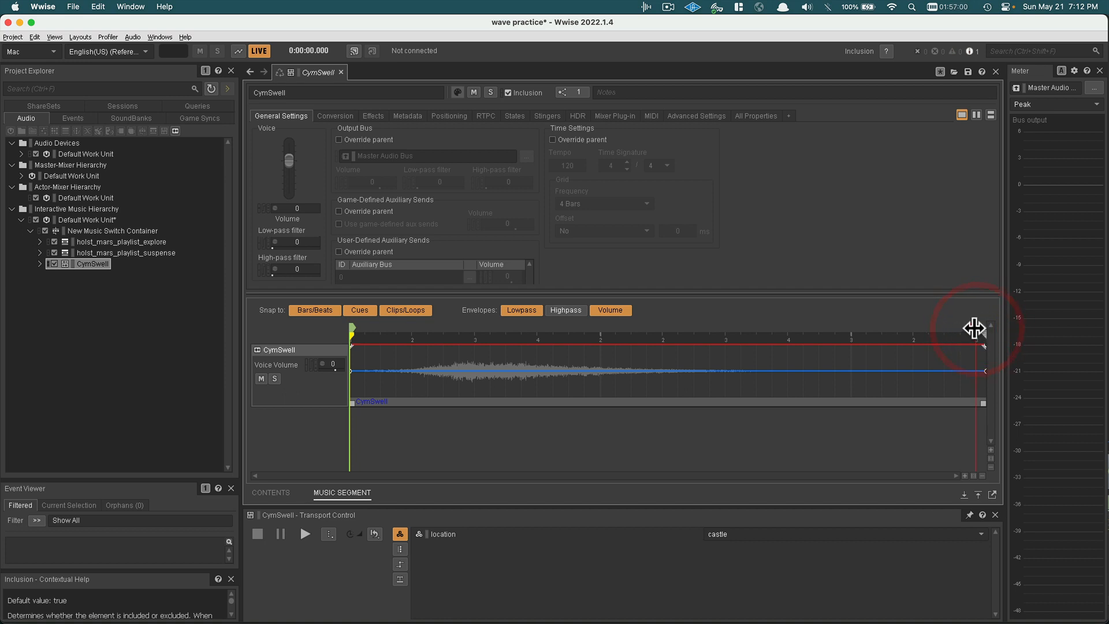
{"action": "left_click_drag", "start_coordinate": [976, 329], "coordinate": [486, 350]}
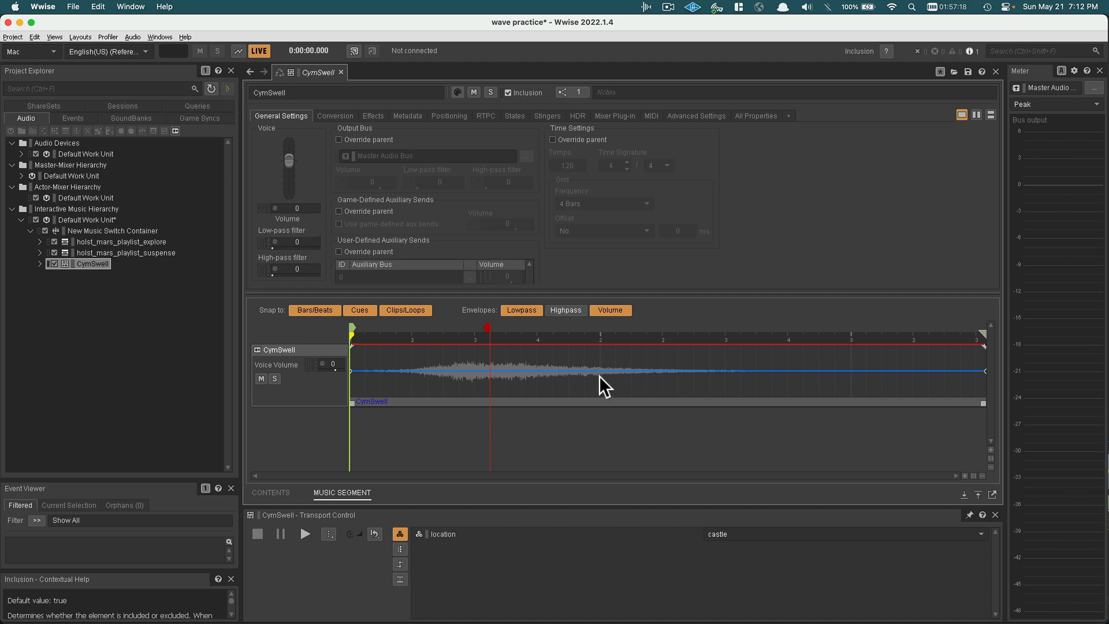
{"action": "key", "text": "super+s"}
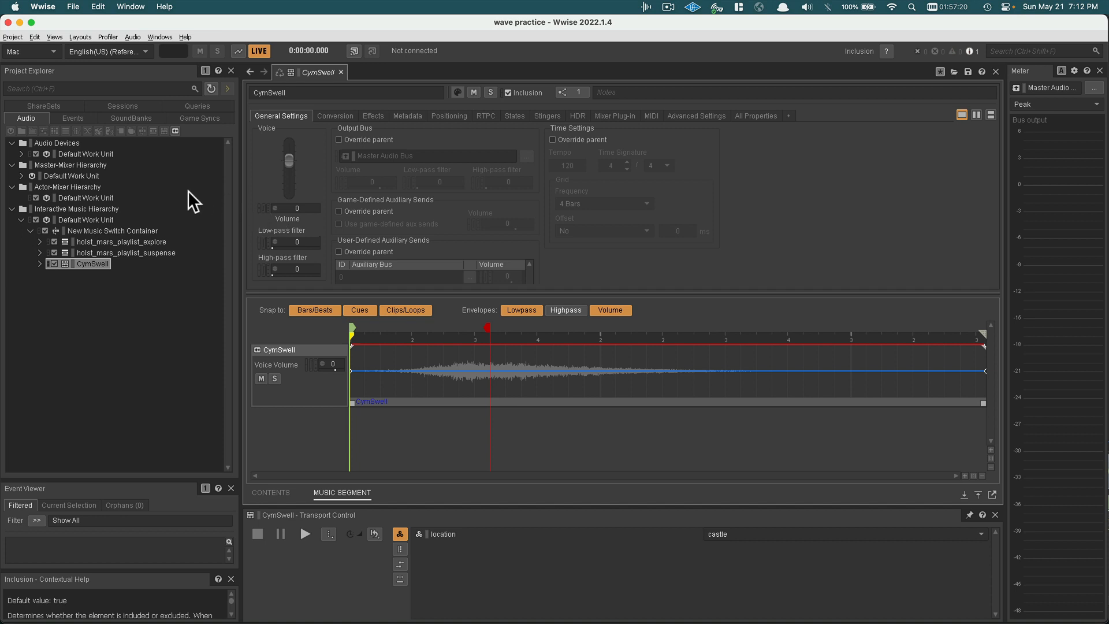
- Set the container's location to forest, play it, switch to castle to hear the transition with the moved exit cue, and stop playback
{"action": "left_click", "coordinate": [139, 230]}
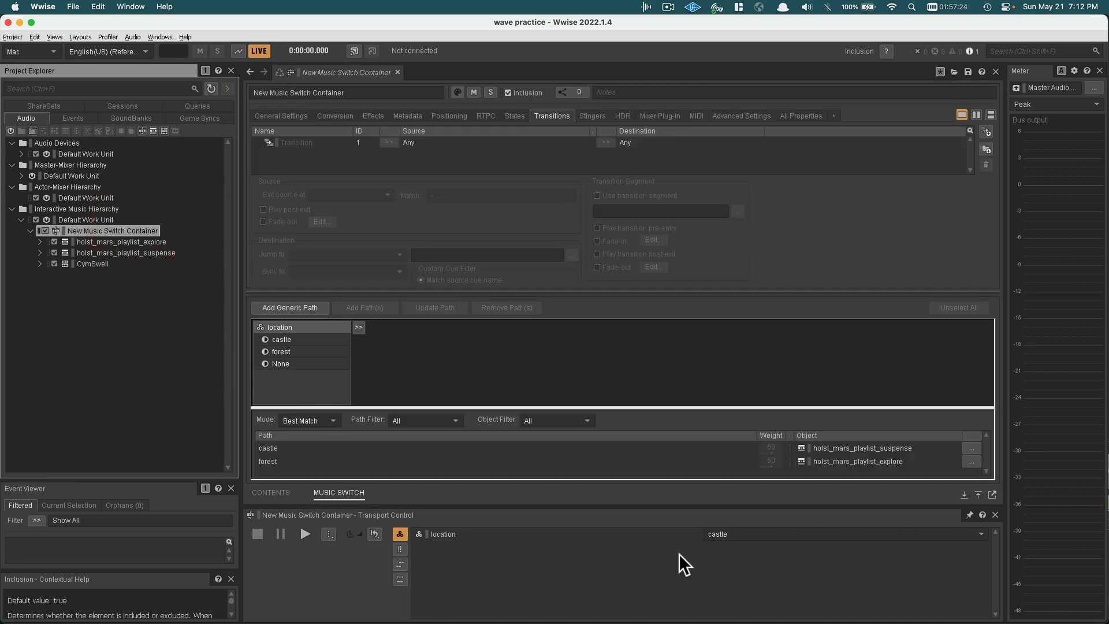
{"action": "left_click", "coordinate": [728, 535]}
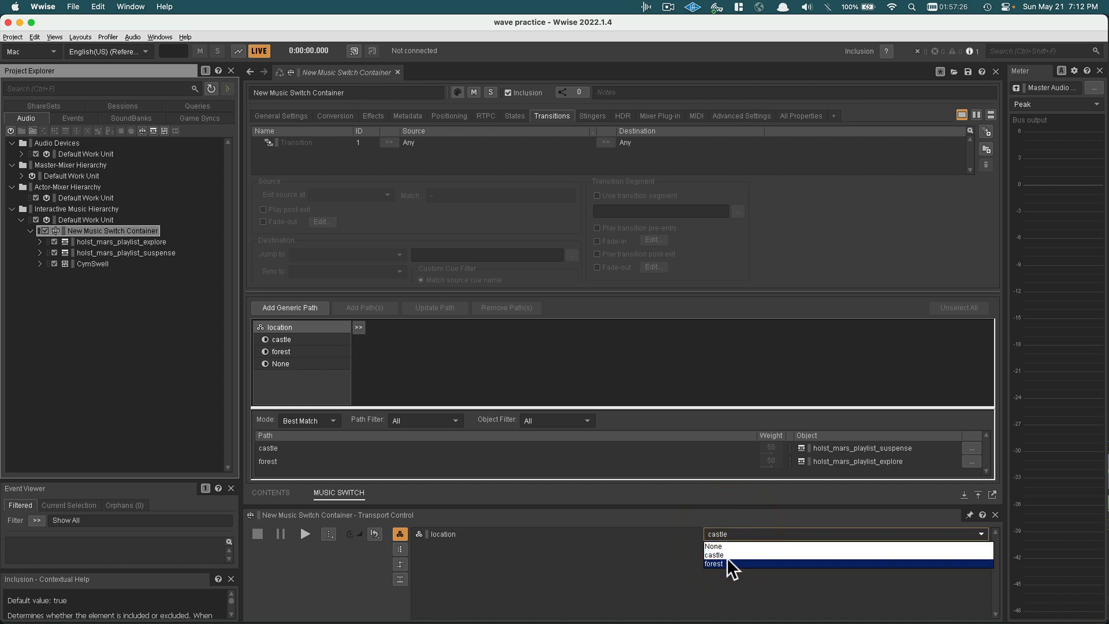
{"action": "left_click", "coordinate": [726, 562]}
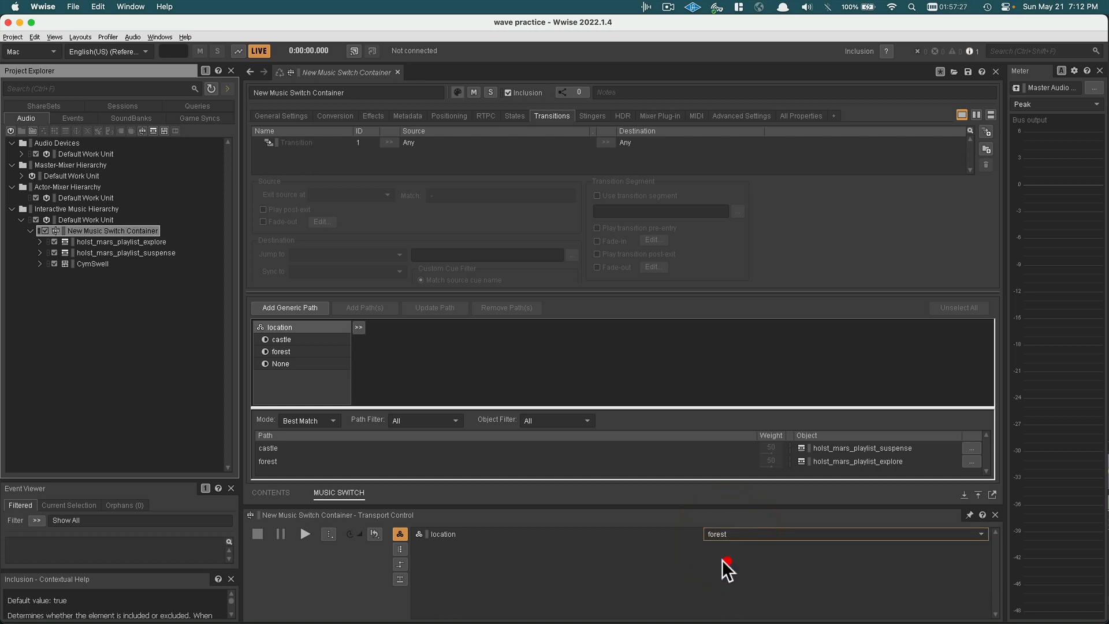
{"action": "left_click", "coordinate": [306, 534]}
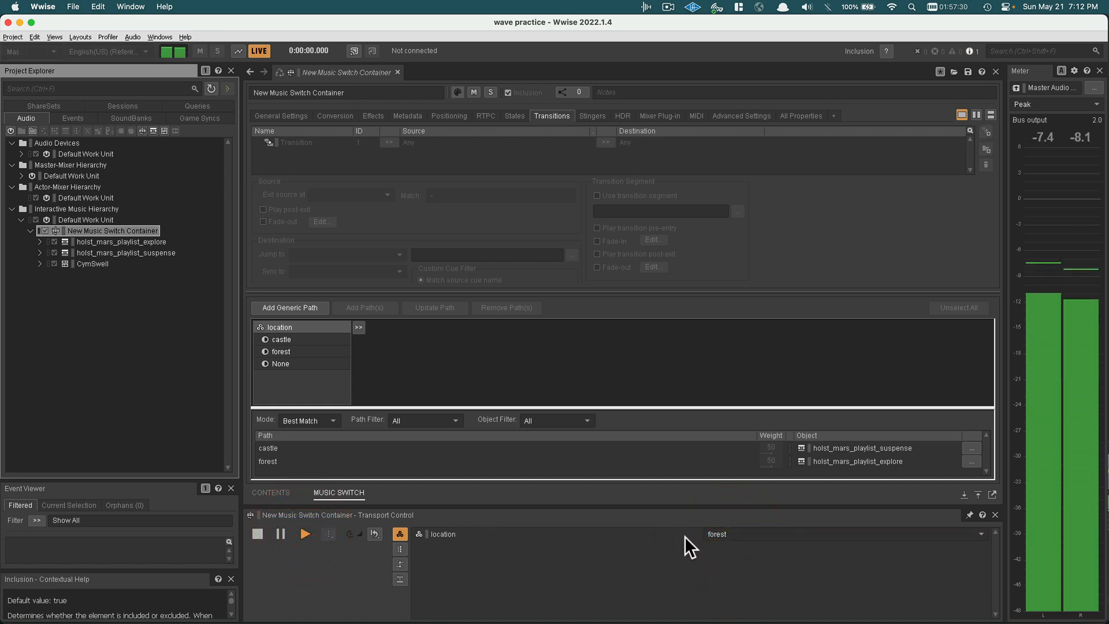
{"action": "left_click", "coordinate": [741, 532]}
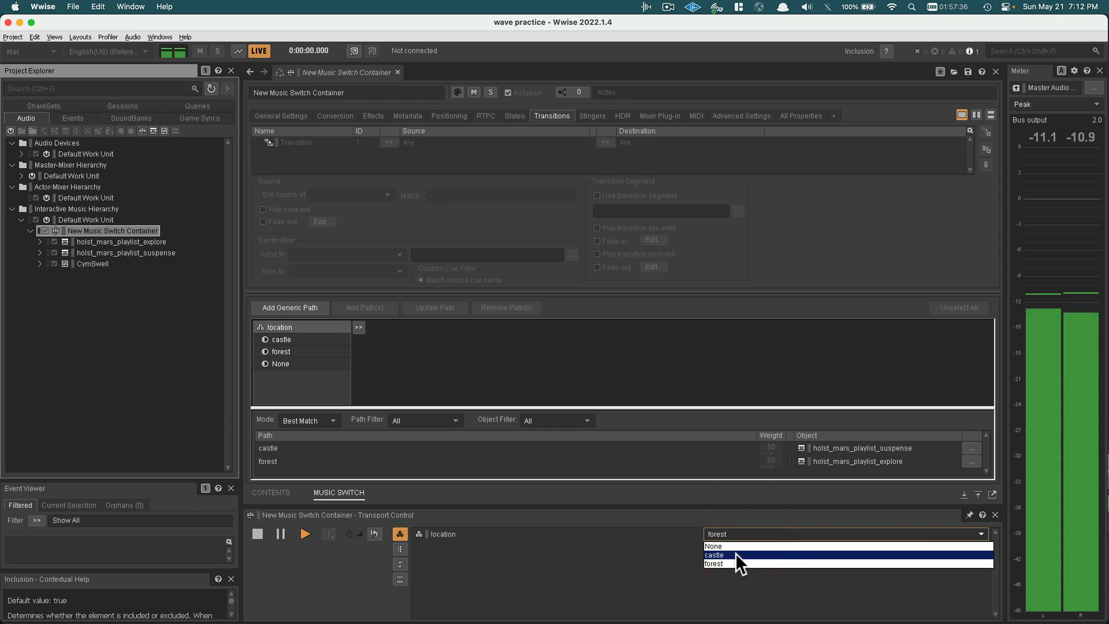
{"action": "left_click", "coordinate": [736, 553]}
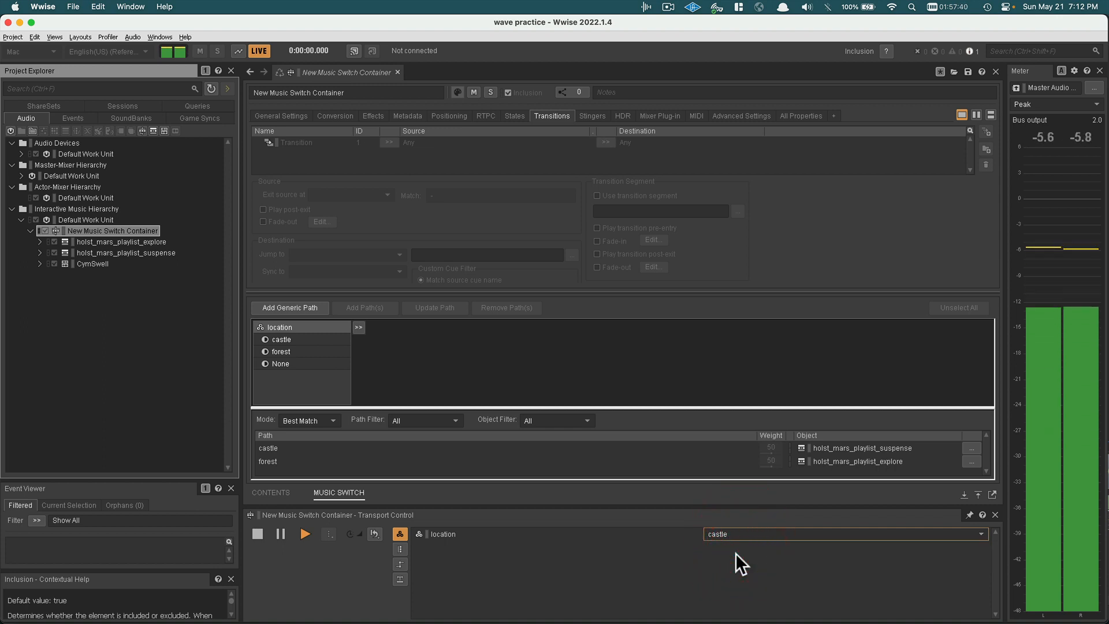
{"action": "left_click", "coordinate": [258, 533]}
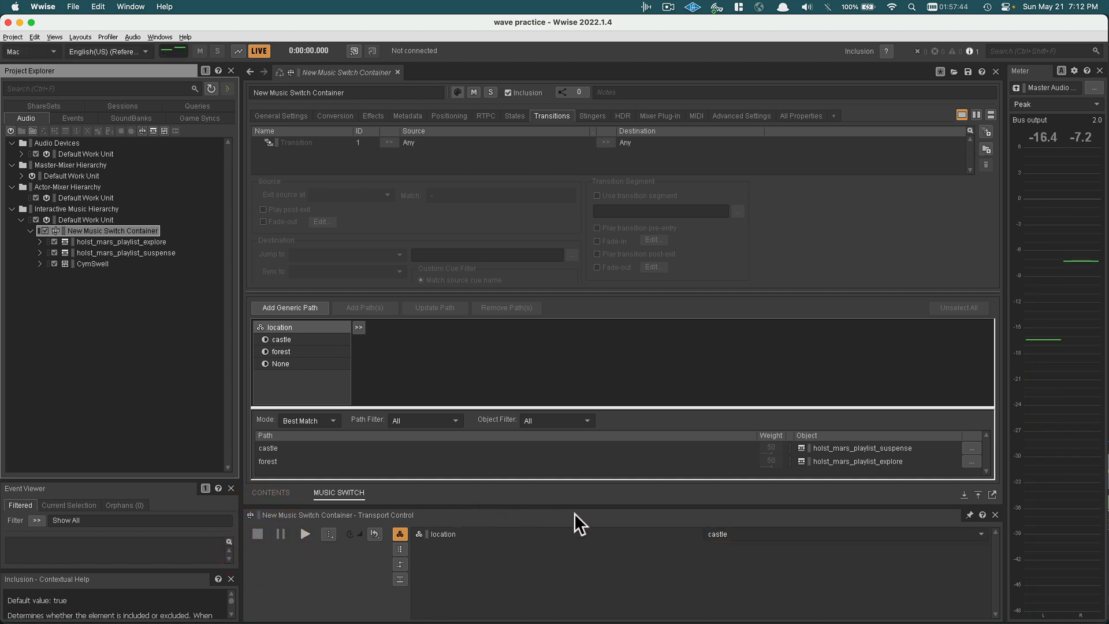
- Review the fade time and offset of the Any-to-Any transition's source fade-out, leaving them as they are
{"action": "left_click", "coordinate": [297, 142]}
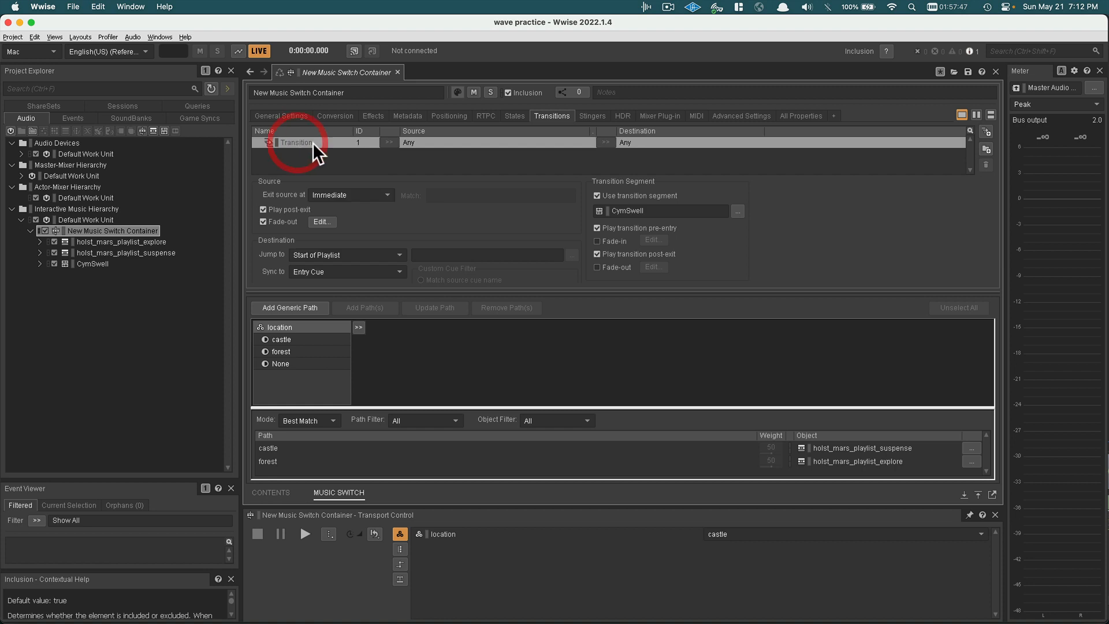
{"action": "left_click", "coordinate": [321, 222]}
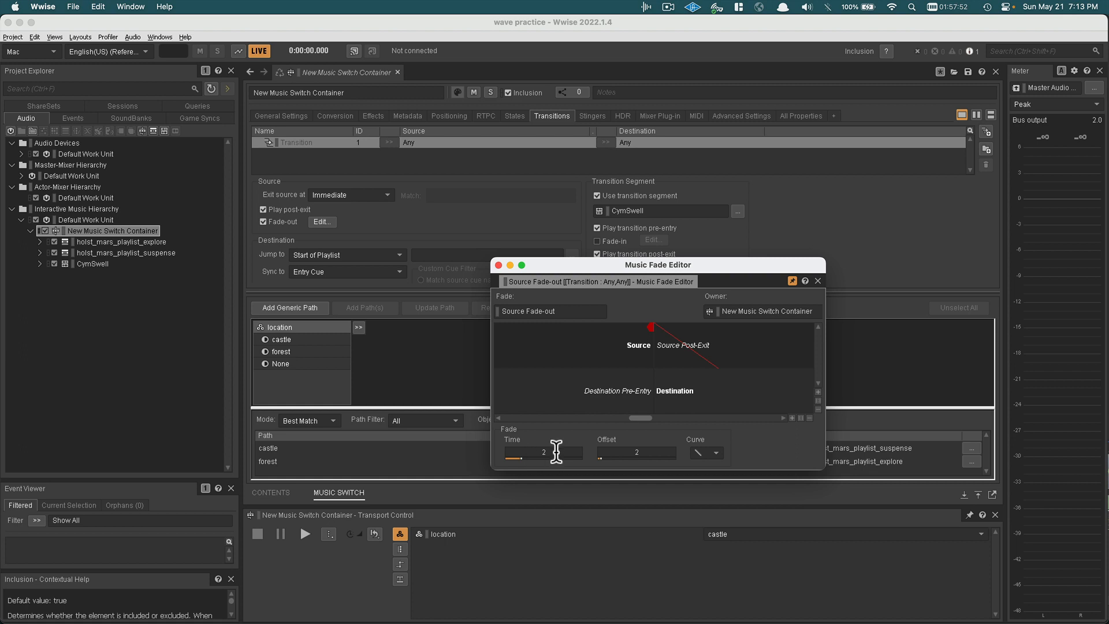
{"action": "left_click", "coordinate": [498, 264]}
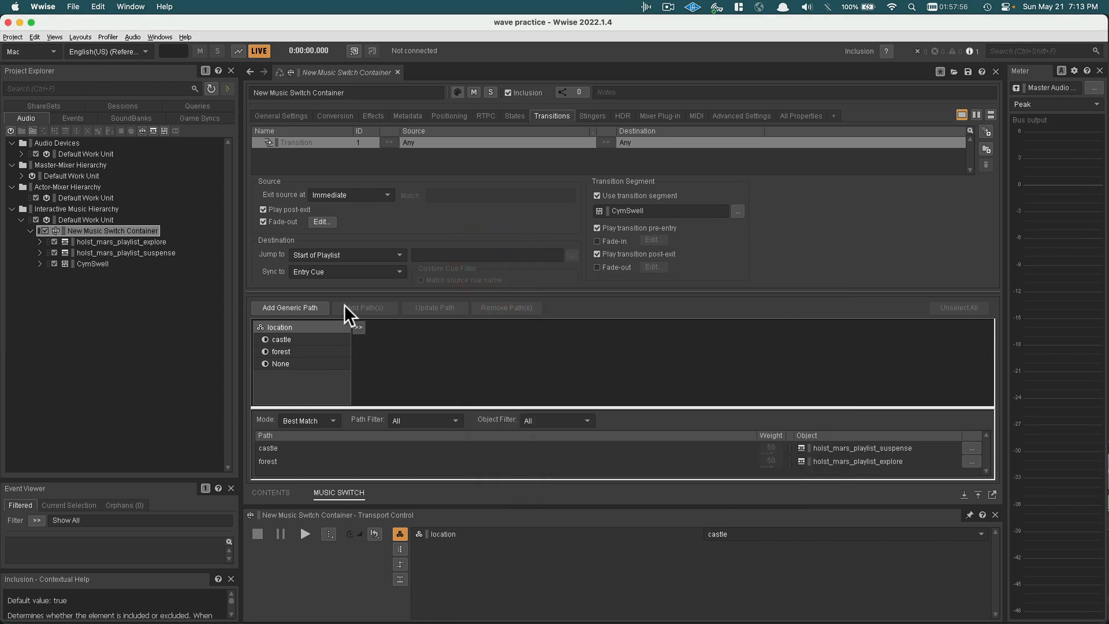
- Move CymSwell's exit cue into the decaying tail, between beats 1 and 2 of bar 2
{"action": "left_click", "coordinate": [106, 264]}
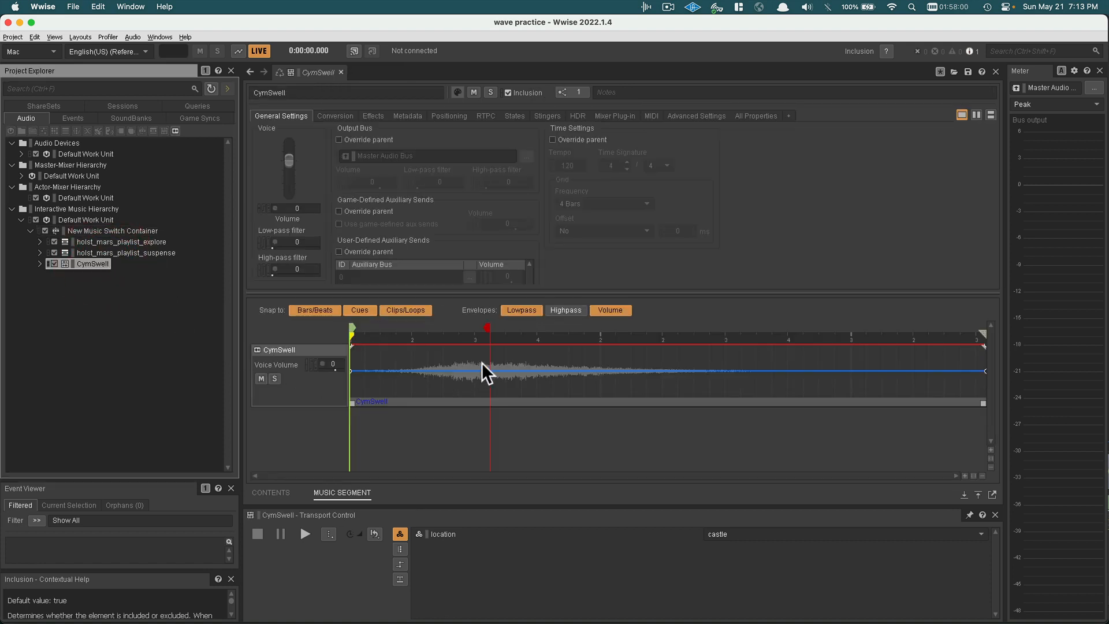
{"action": "left_click_drag", "start_coordinate": [488, 328], "coordinate": [566, 329]}
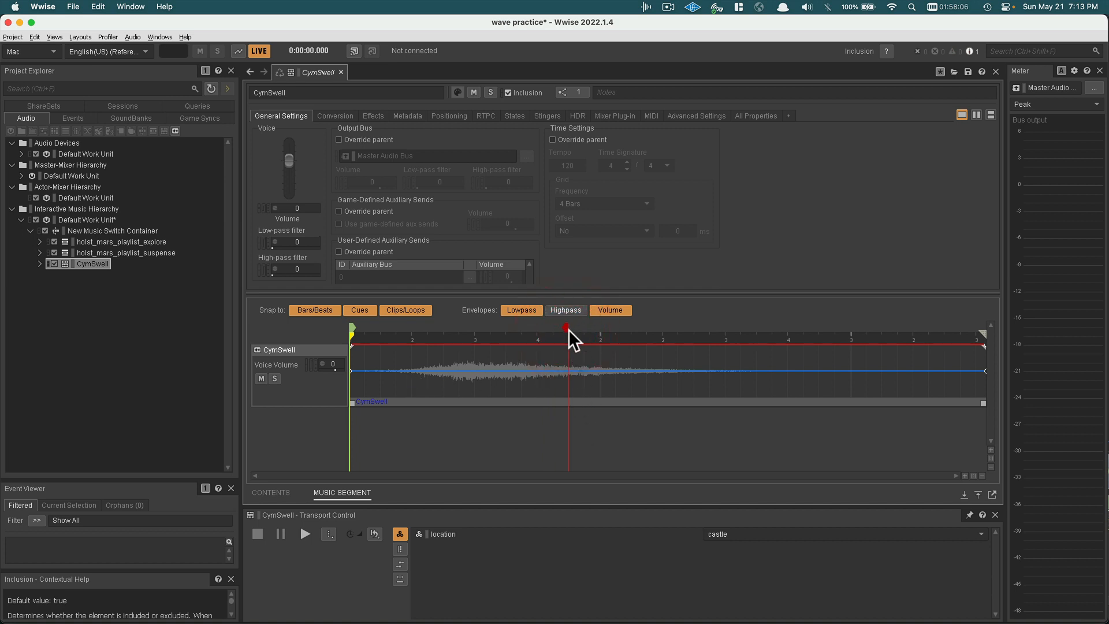
{"action": "left_click_drag", "start_coordinate": [569, 327], "coordinate": [637, 329]}
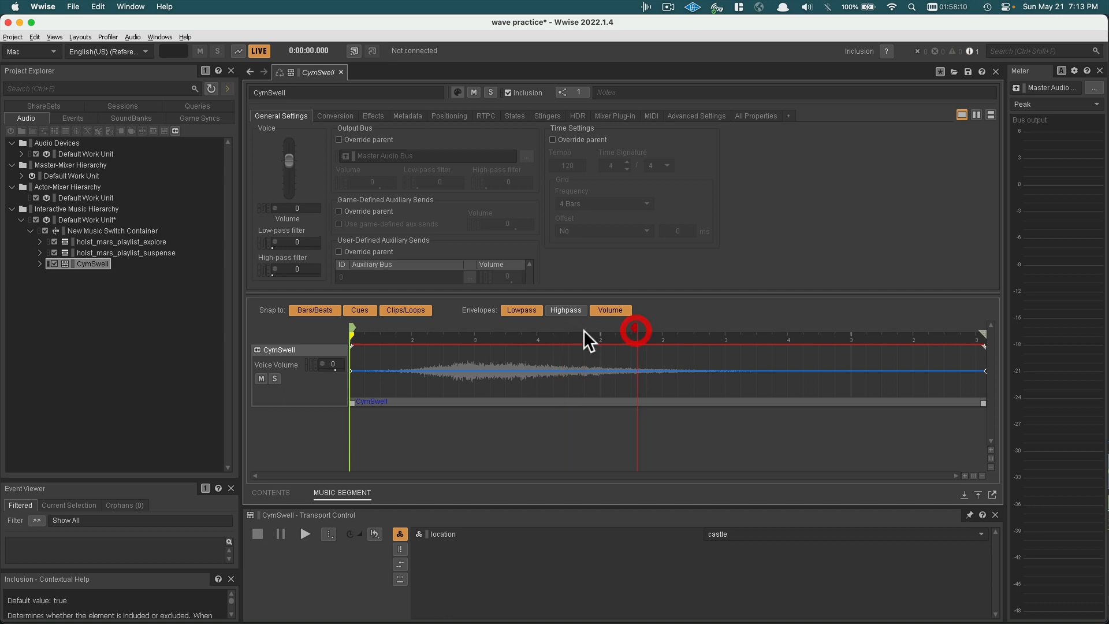
- Add a second transition to New Music Switch Container with Nothing as the source and Any as the destination
{"action": "left_click", "coordinate": [128, 231]}
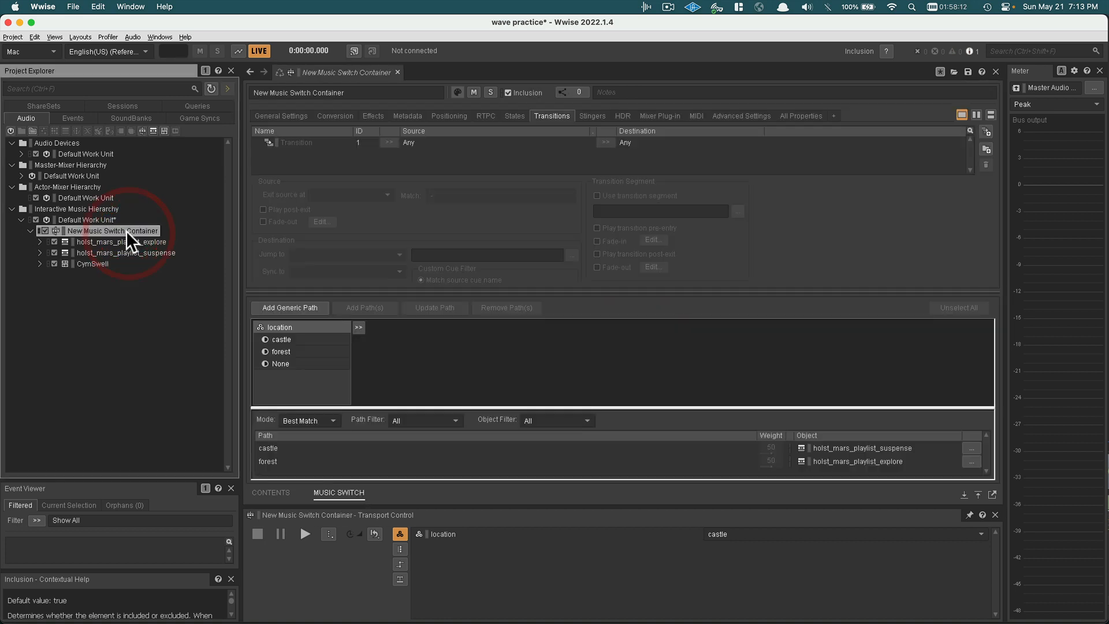
{"action": "left_click", "coordinate": [409, 144]}
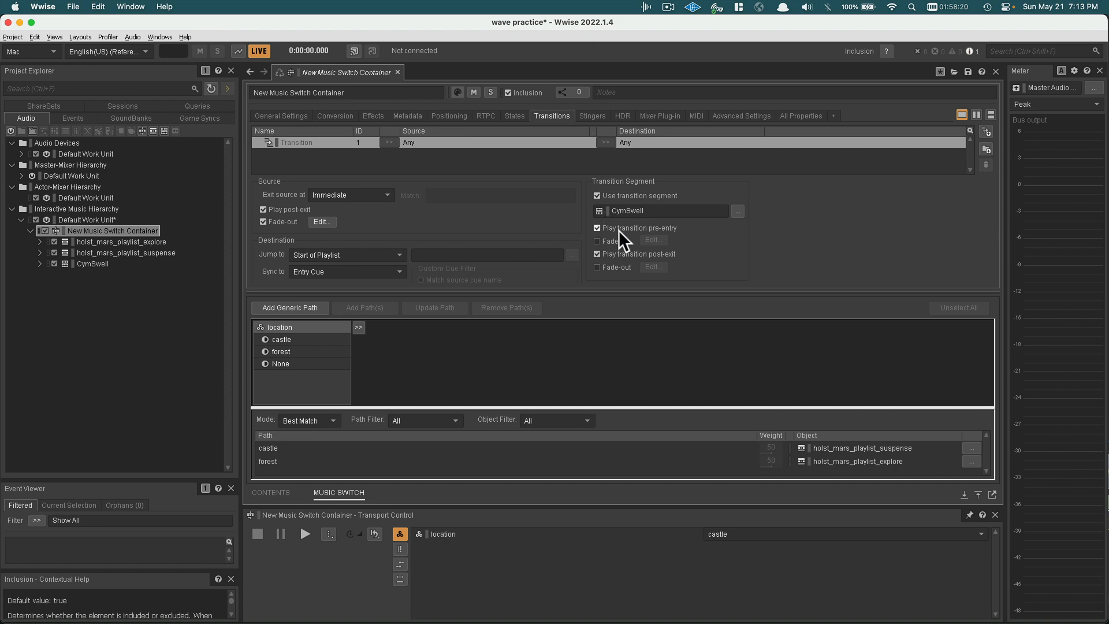
{"action": "left_click", "coordinate": [986, 132]}
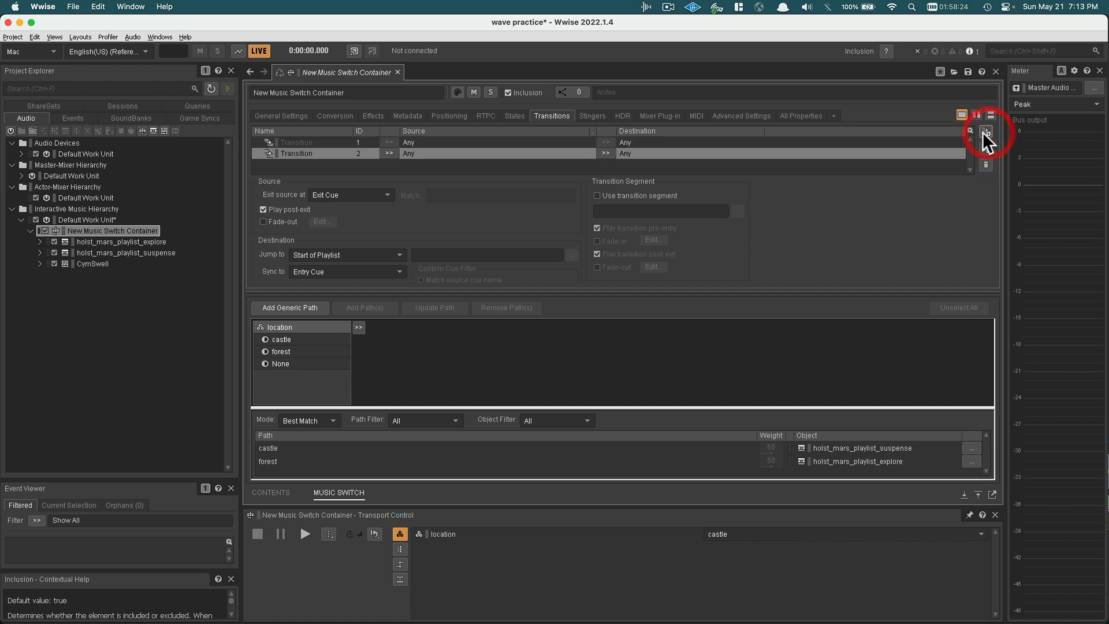
{"action": "left_click", "coordinate": [389, 152]}
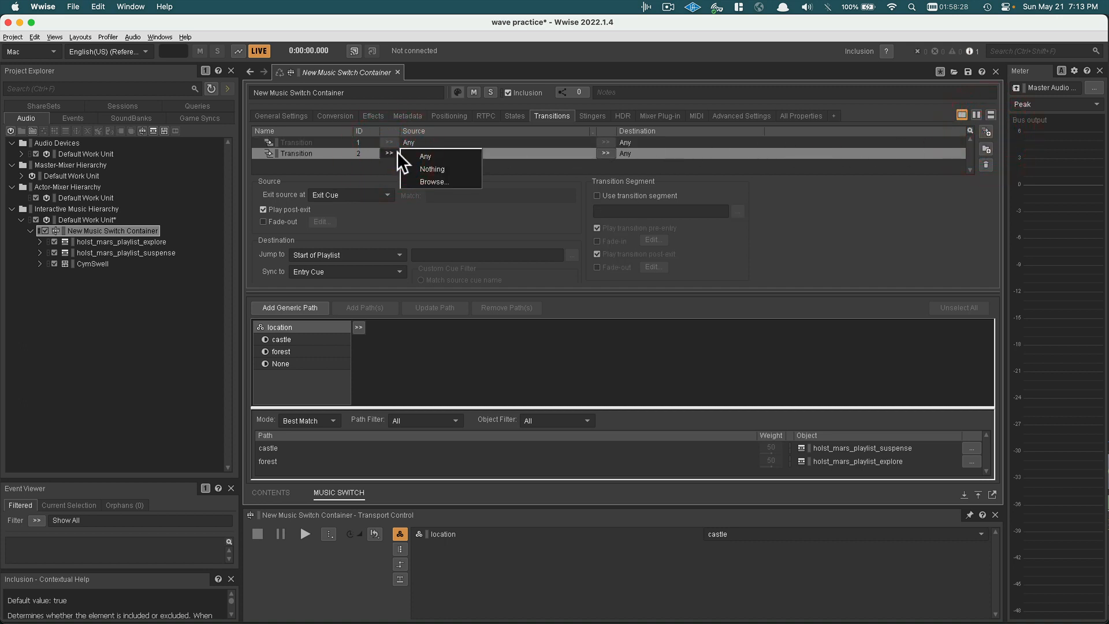
{"action": "left_click", "coordinate": [434, 168]}
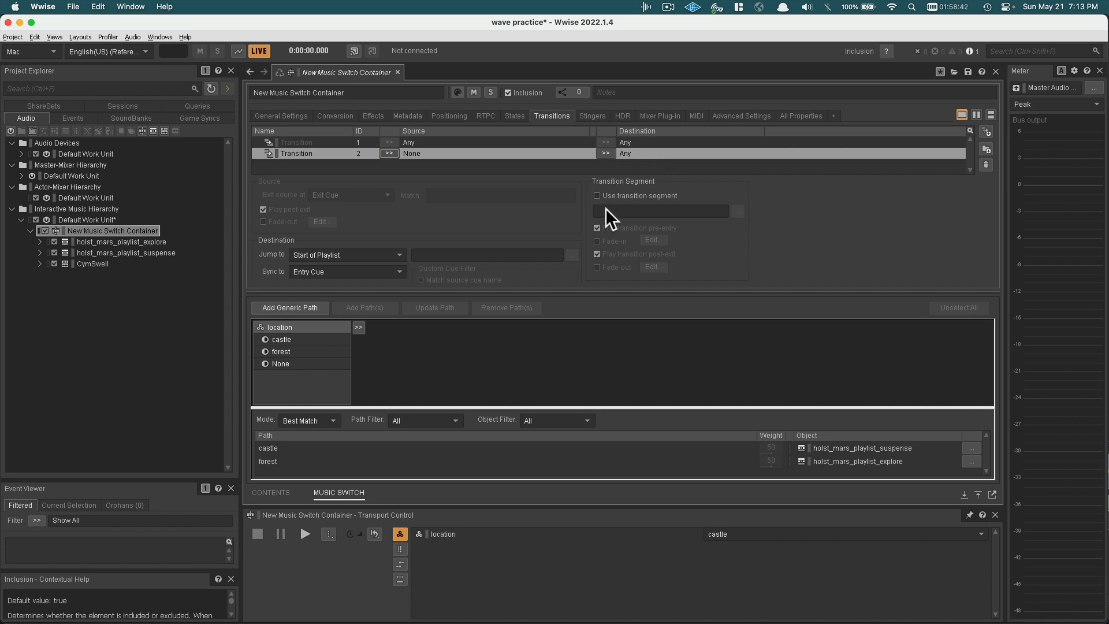
- Set the location to forest and play the container to hear how it starts with the Nothing-to-Any transition
{"action": "left_click", "coordinate": [760, 534]}
{"action": "left_click", "coordinate": [761, 557]}
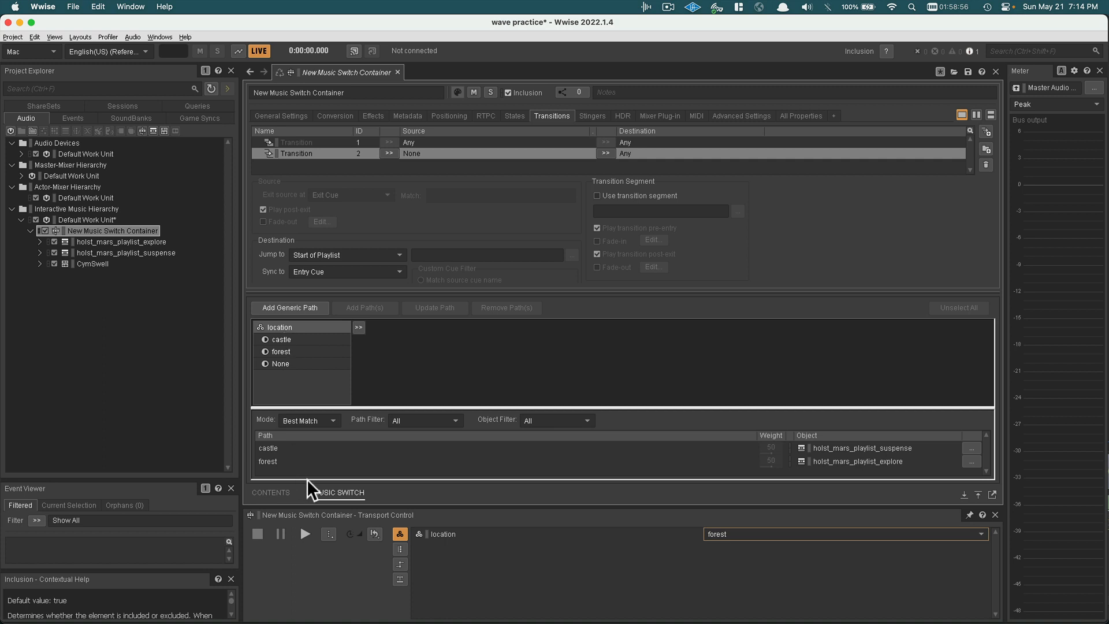
{"action": "left_click", "coordinate": [306, 534]}
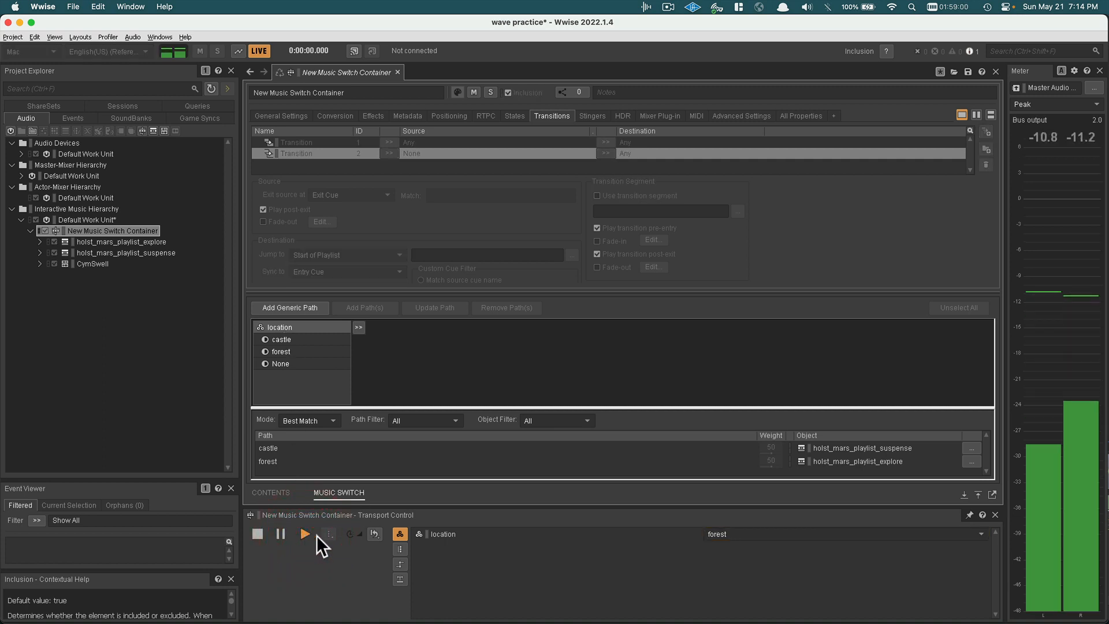
- Switch the location from forest to castle during playback to hear the Any-to-Any transition, and stop the container
{"action": "left_click", "coordinate": [797, 534]}
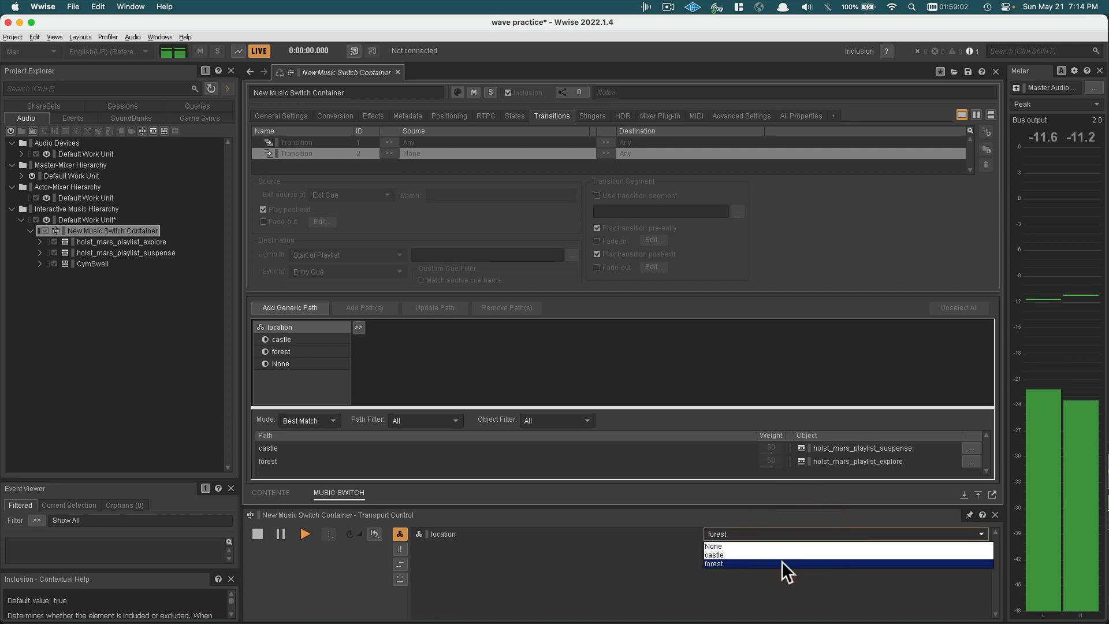
{"action": "left_click", "coordinate": [781, 561]}
{"action": "left_click", "coordinate": [763, 537]}
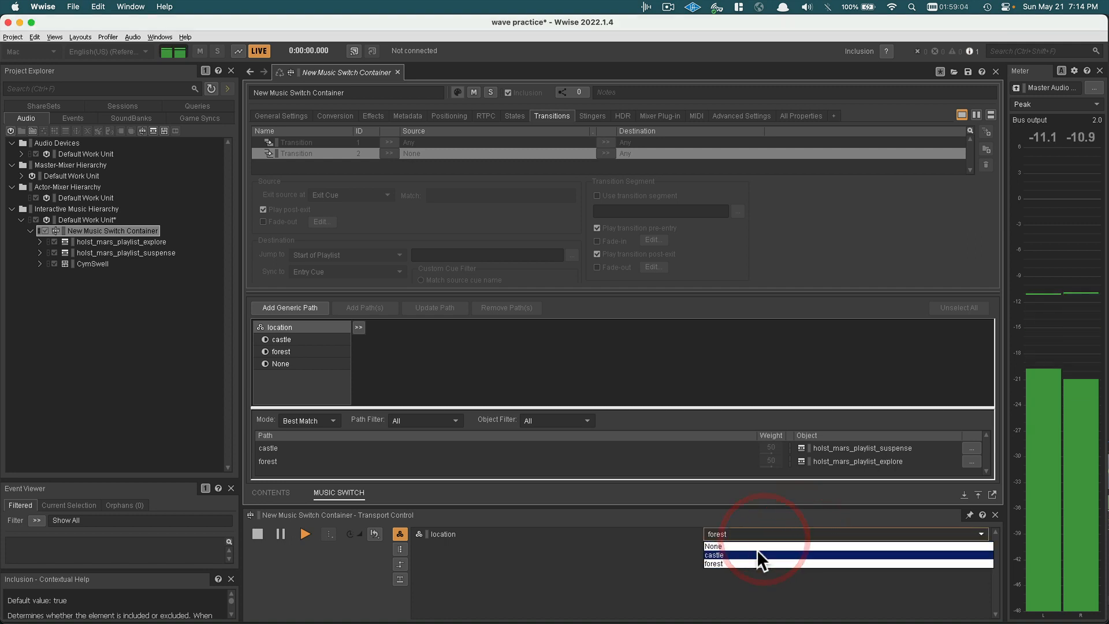
{"action": "left_click", "coordinate": [757, 554]}
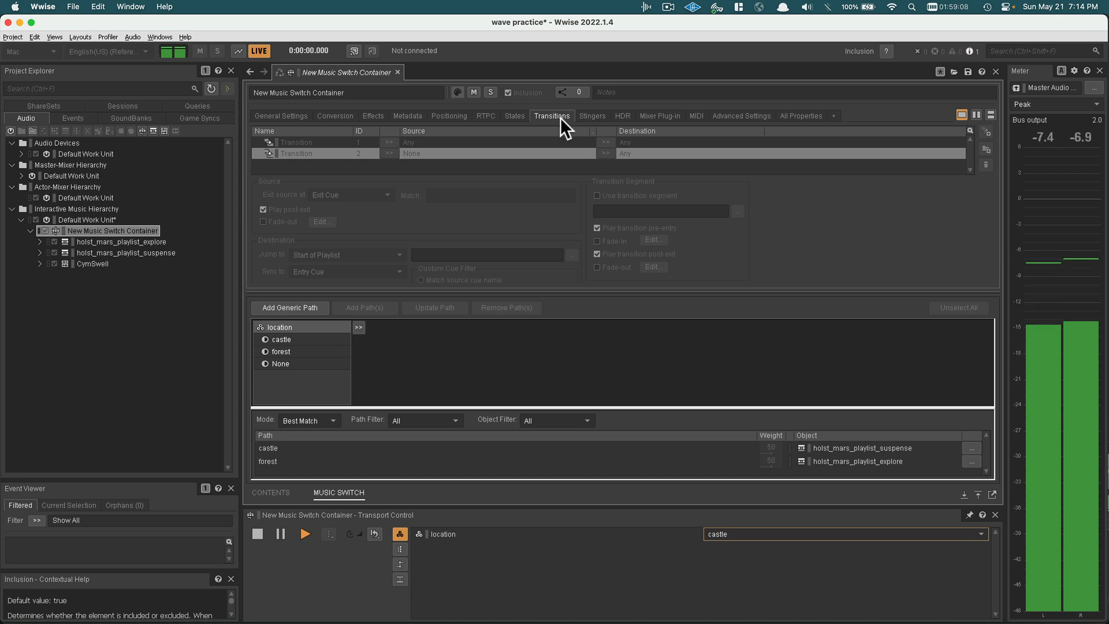
{"action": "left_click", "coordinate": [256, 534]}
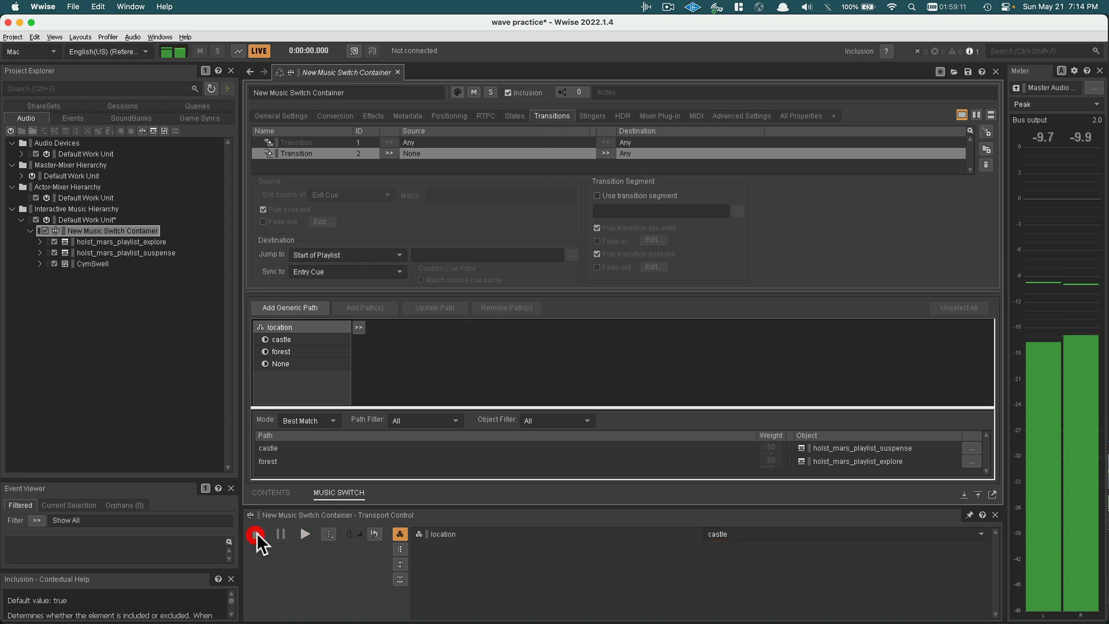
- Compare the settings of the Any-to-Any transition with those of the Nothing-to-Any transition
{"action": "left_click", "coordinate": [512, 143]}
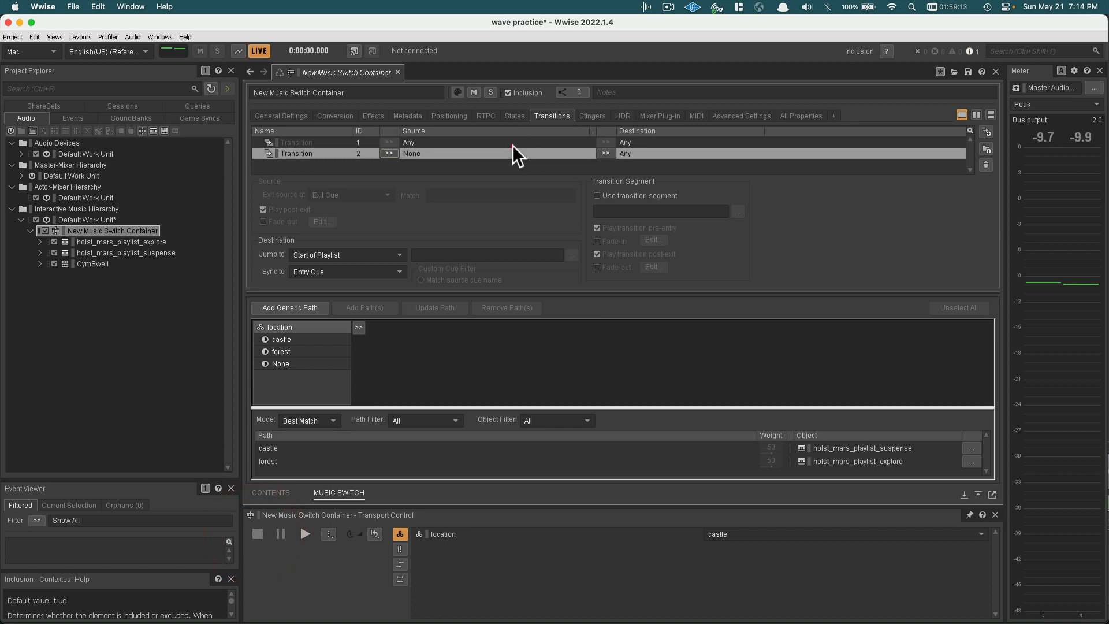
{"action": "left_click", "coordinate": [414, 150]}
{"action": "left_click", "coordinate": [422, 140]}
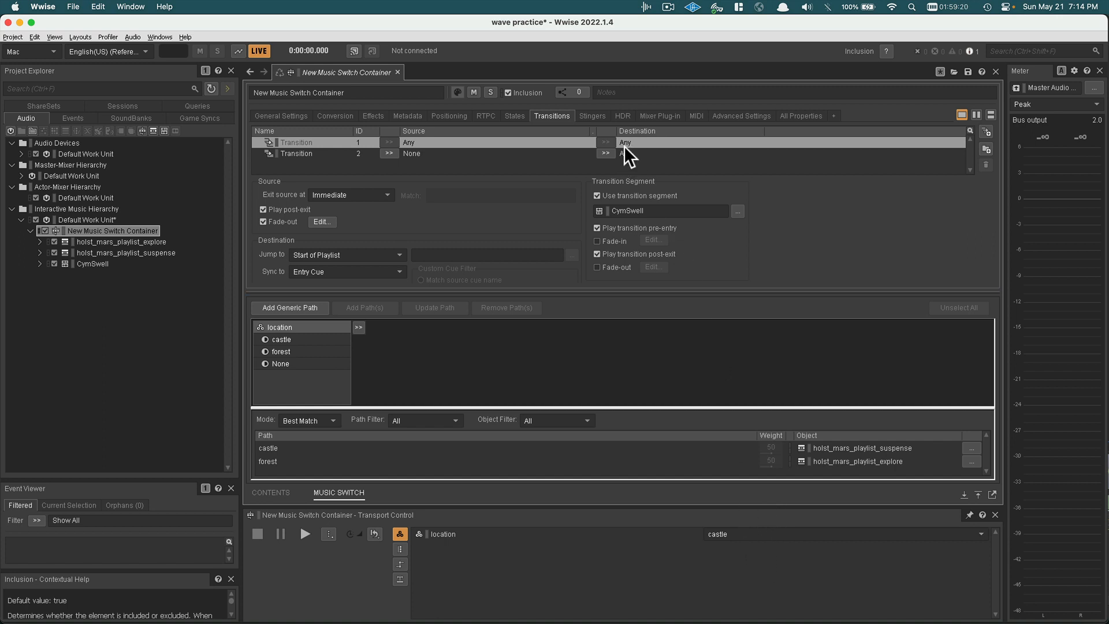
{"action": "left_click", "coordinate": [479, 152]}
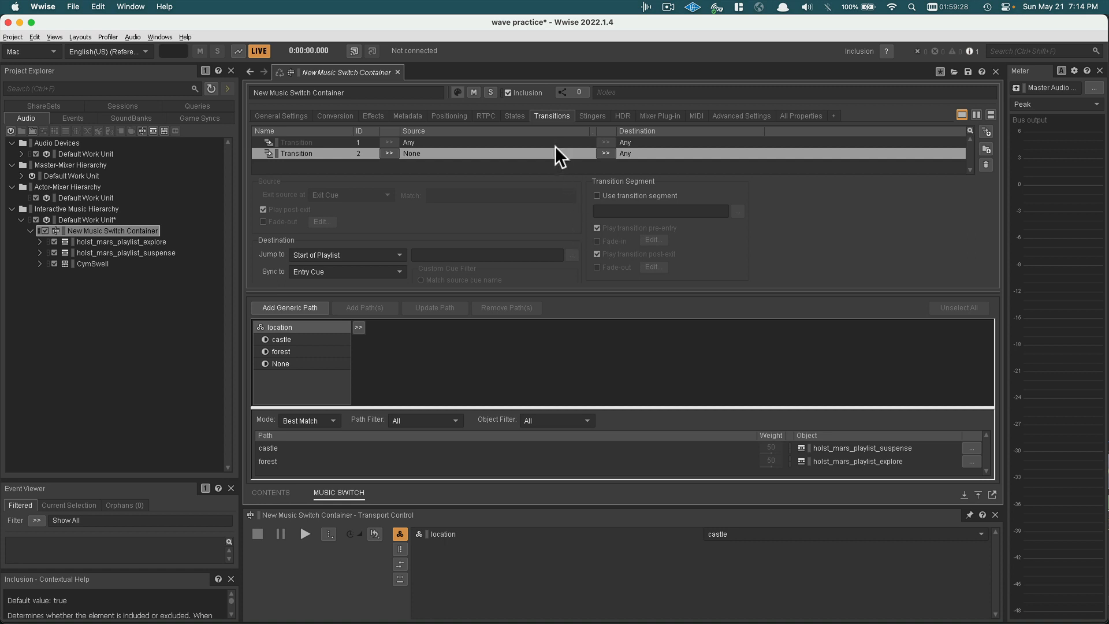
- Enable a destination fade-in on the Any-to-Any transition and set its fade time to 1 second
{"action": "left_click", "coordinate": [519, 141]}
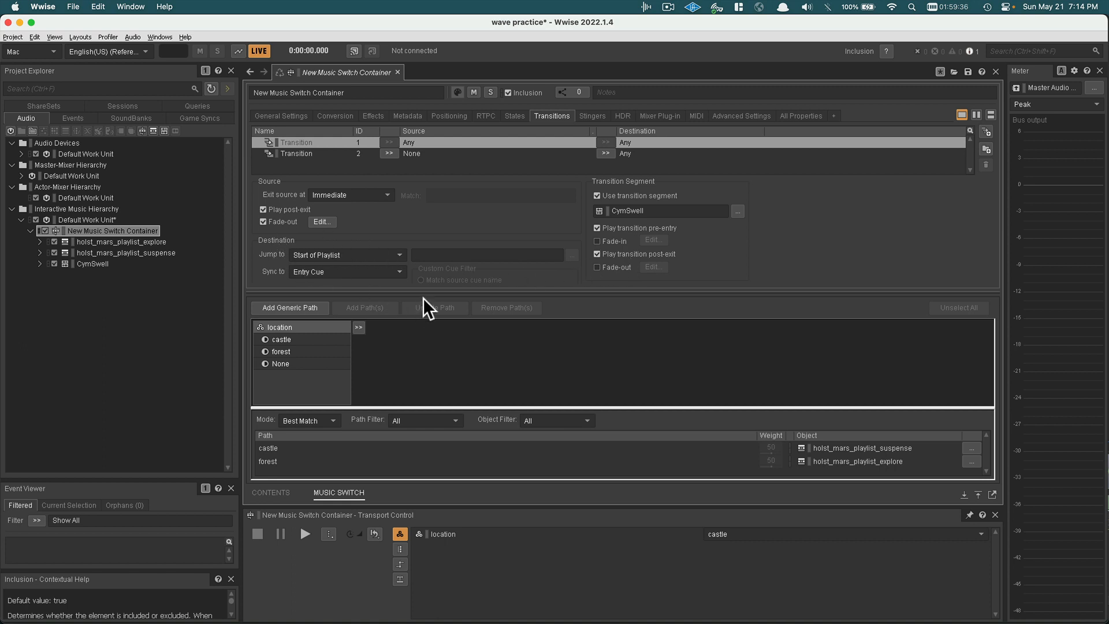
{"action": "left_click_drag", "start_coordinate": [428, 293], "coordinate": [429, 363]}
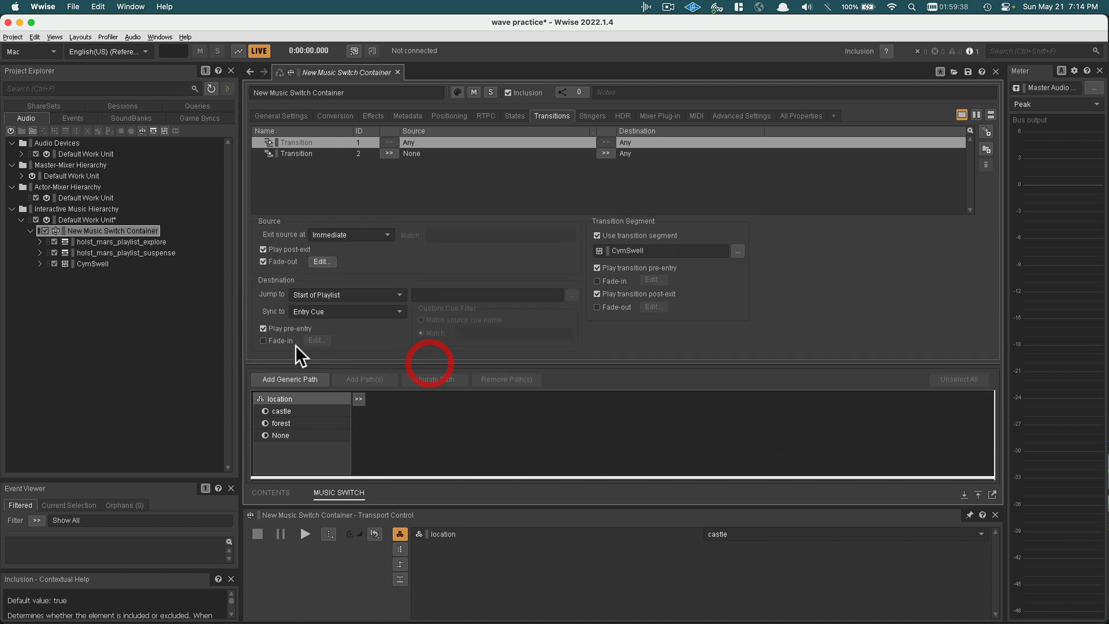
{"action": "left_click", "coordinate": [287, 339]}
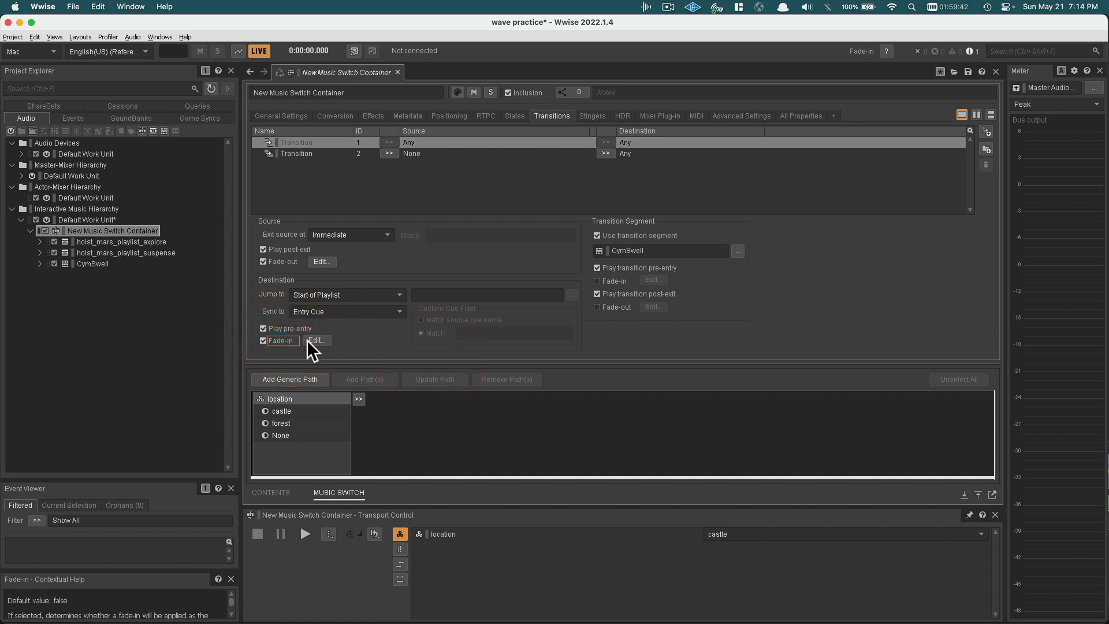
{"action": "left_click", "coordinate": [309, 340]}
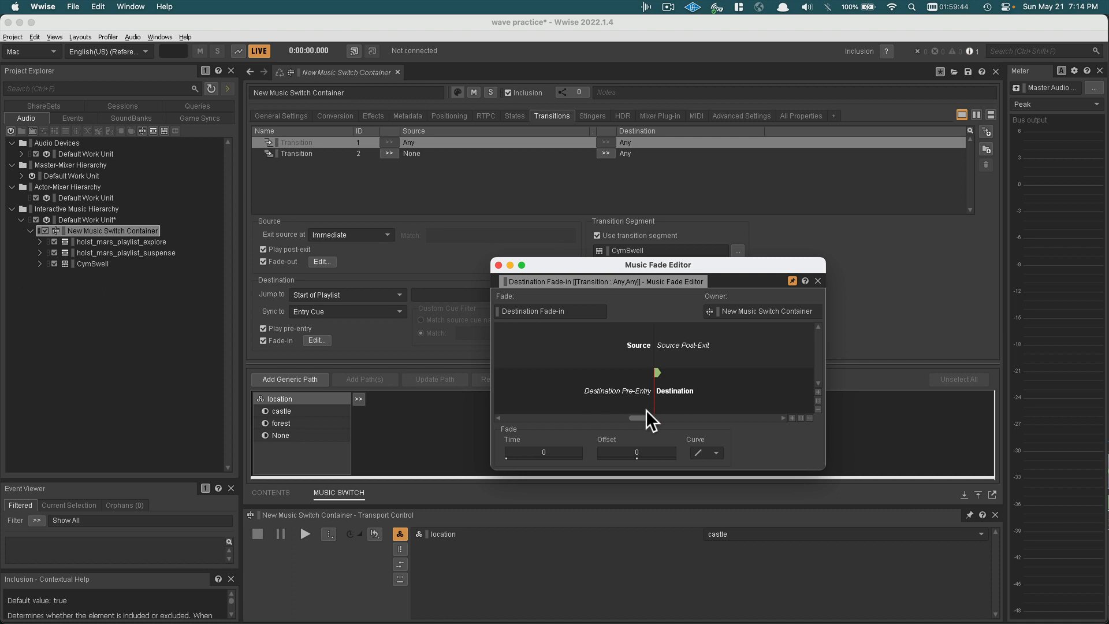
{"action": "left_click", "coordinate": [545, 453]}
{"action": "double_click", "coordinate": [546, 453]}
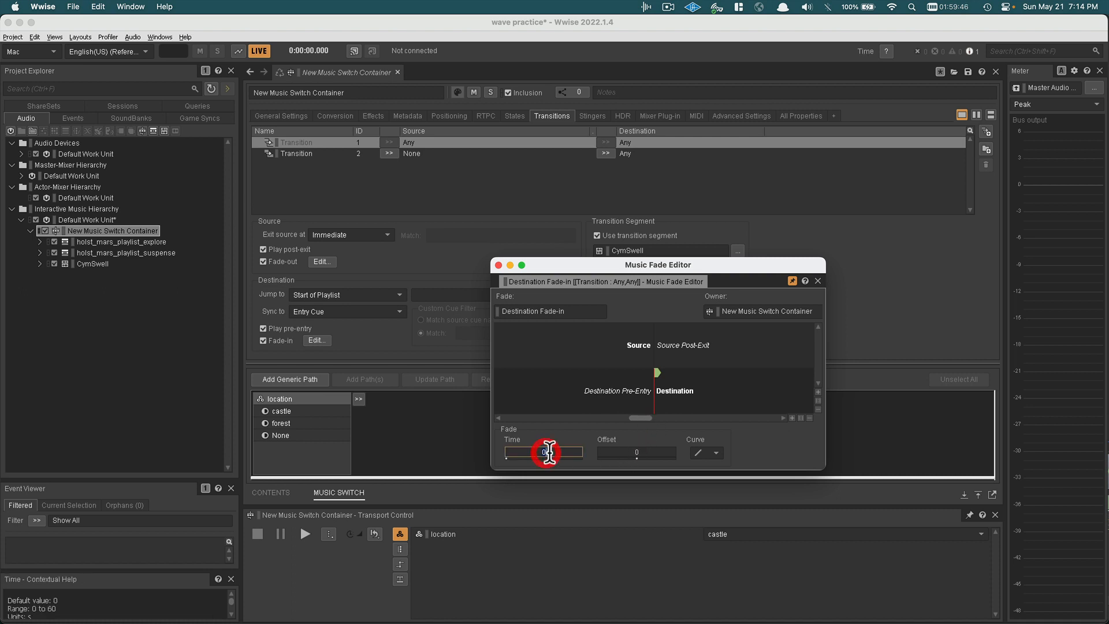
{"action": "type", "text": "1"}
- Try a destination fade-in offset of 1 second, set it back to 0 and close the fade editor
{"action": "left_click", "coordinate": [632, 451]}
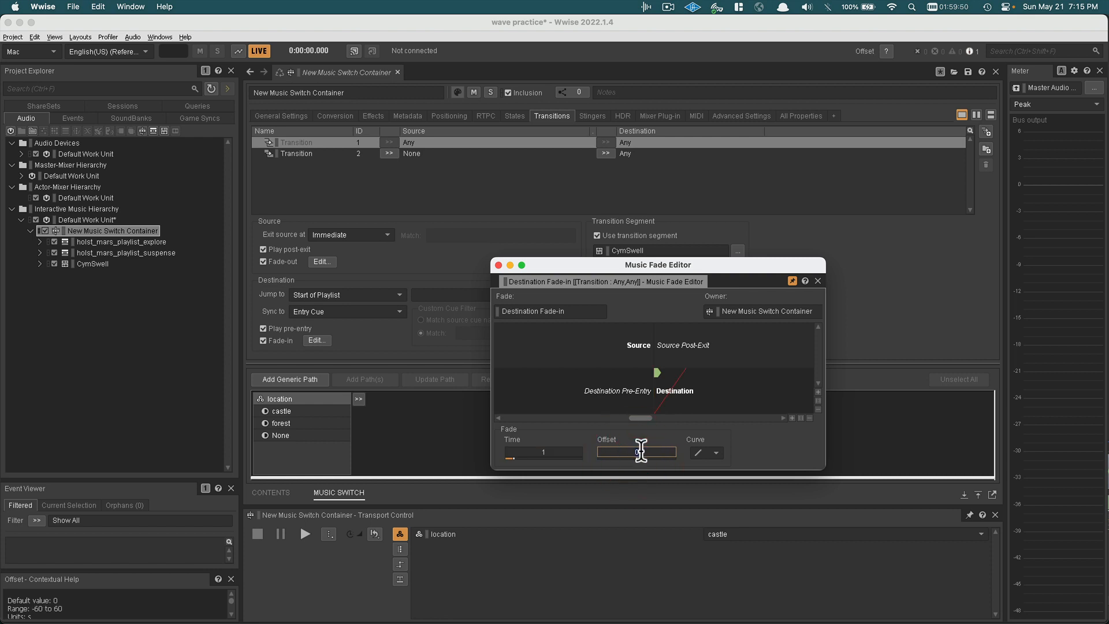
{"action": "left_click", "coordinate": [622, 450]}
{"action": "type", "text": "1"}
{"action": "double_click", "coordinate": [649, 454]}
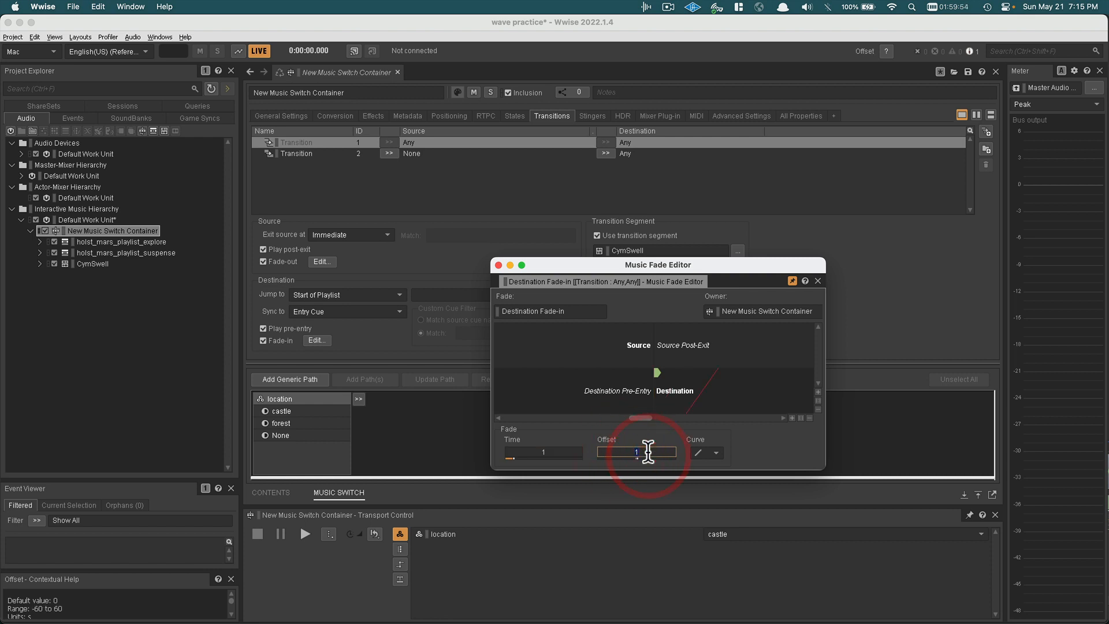
{"action": "type", "text": "0"}
{"action": "key", "text": "Return"}
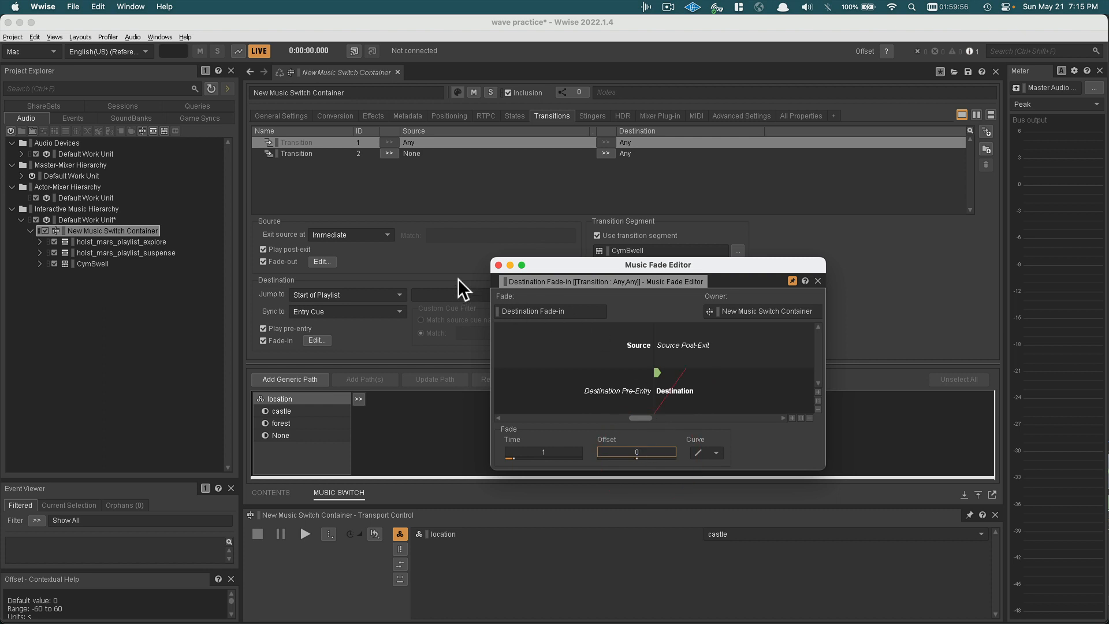
{"action": "left_click", "coordinate": [498, 264]}
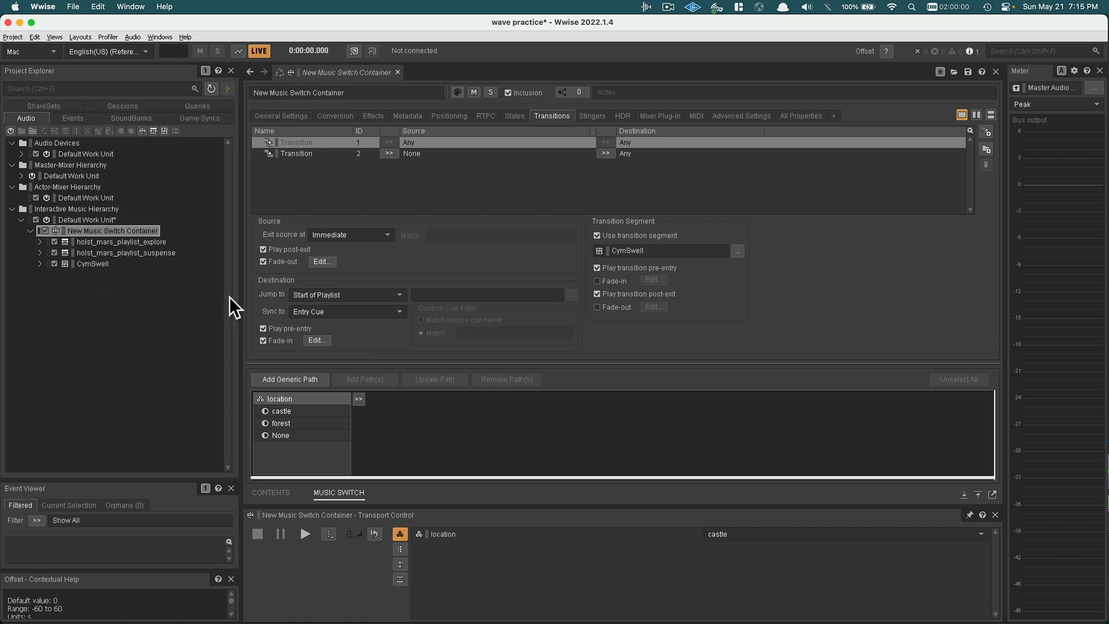
- Play the container from the forest location, switch it to castle to hear the faded-in transition, and stop playback
{"action": "left_click", "coordinate": [722, 530]}
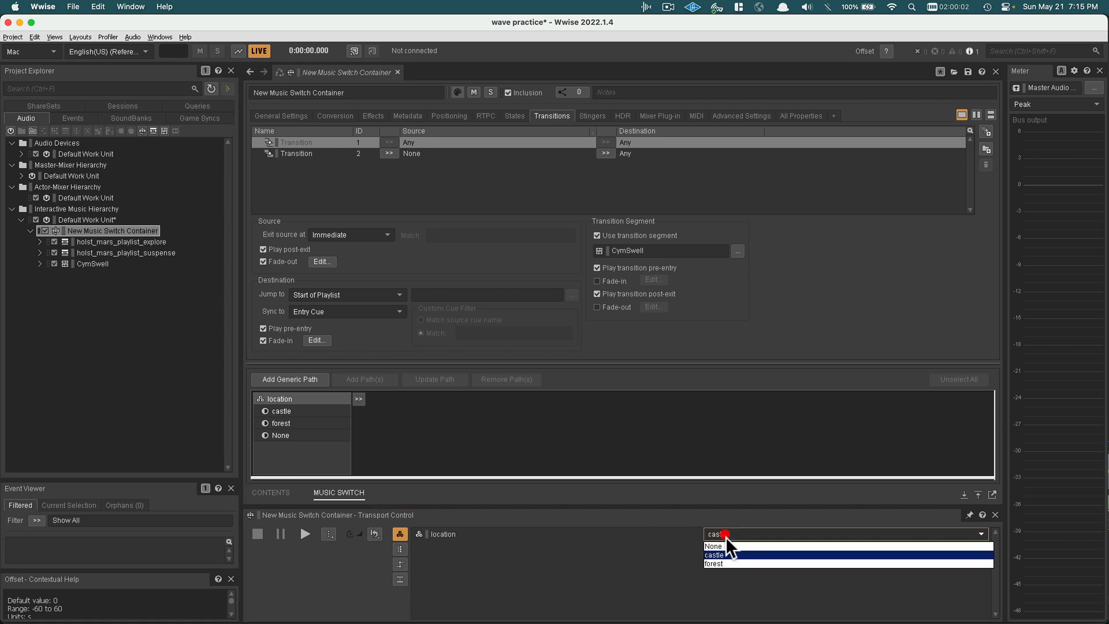
{"action": "left_click", "coordinate": [730, 562]}
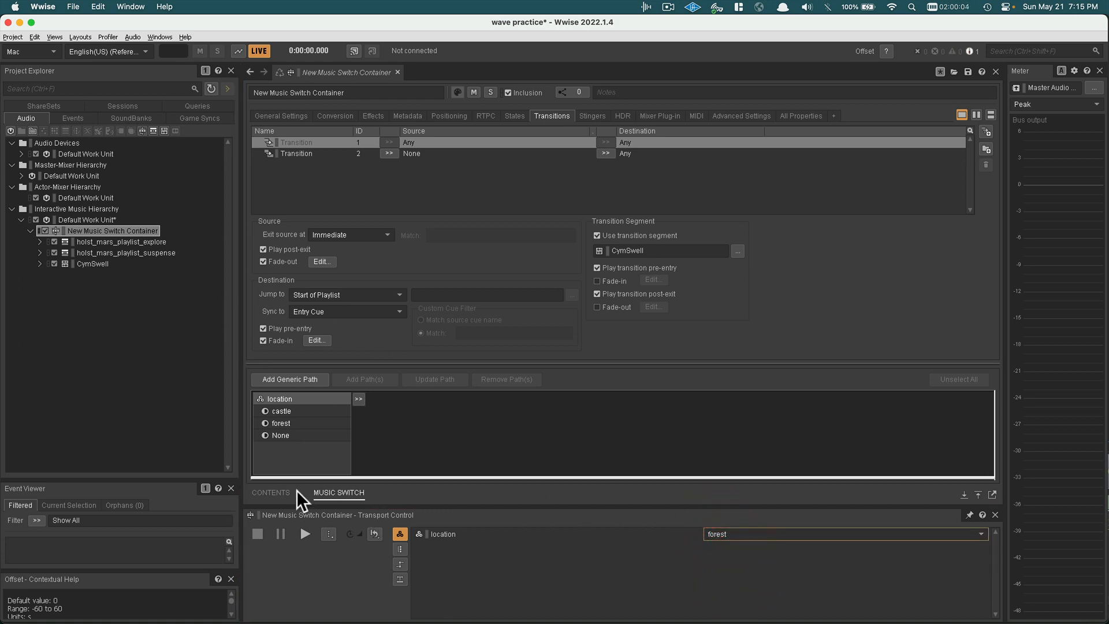
{"action": "left_click", "coordinate": [305, 533]}
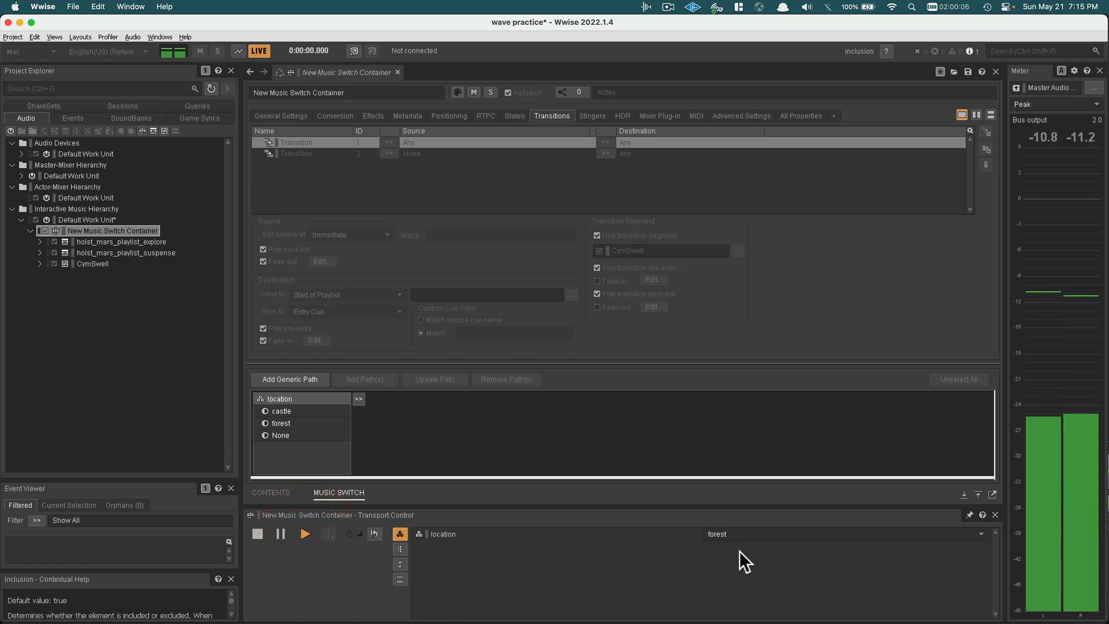
{"action": "left_click", "coordinate": [730, 536]}
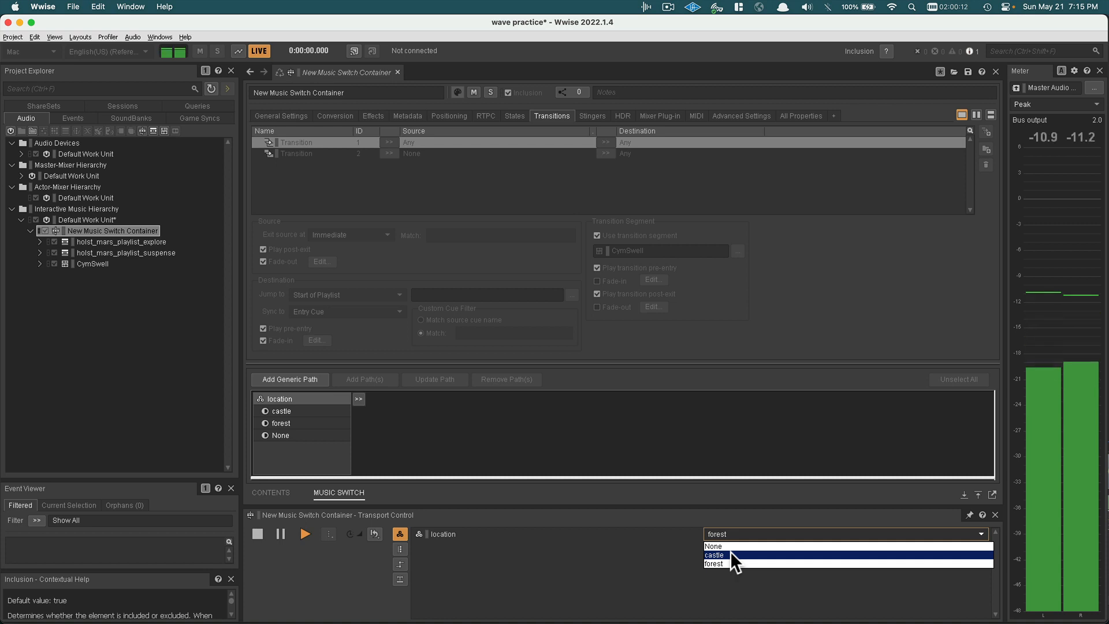
{"action": "left_click", "coordinate": [730, 554]}
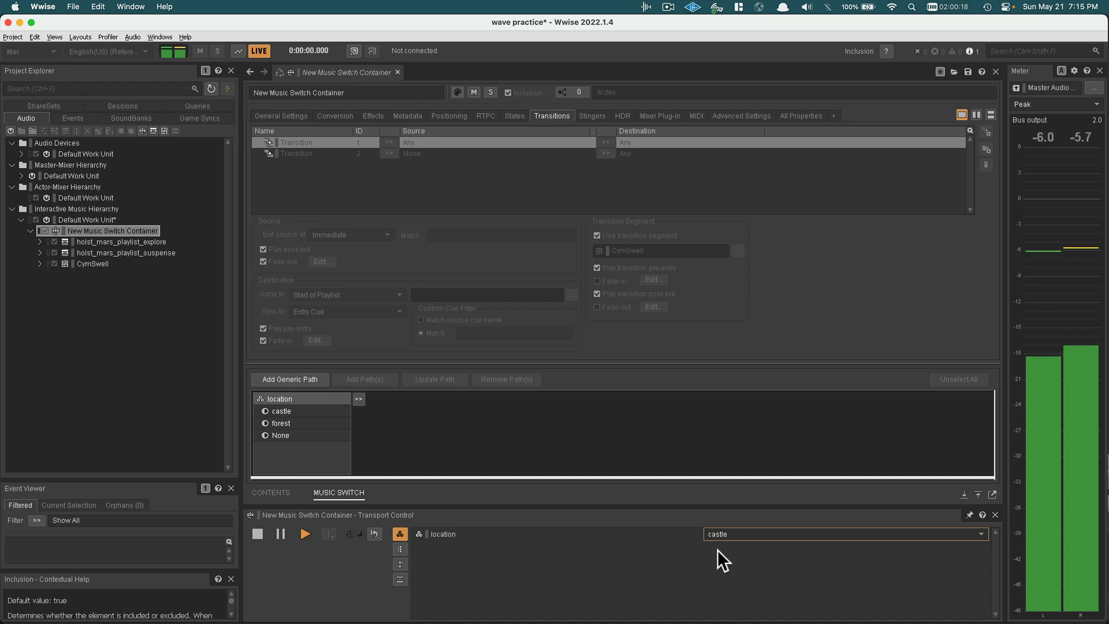
{"action": "left_click", "coordinate": [258, 533]}
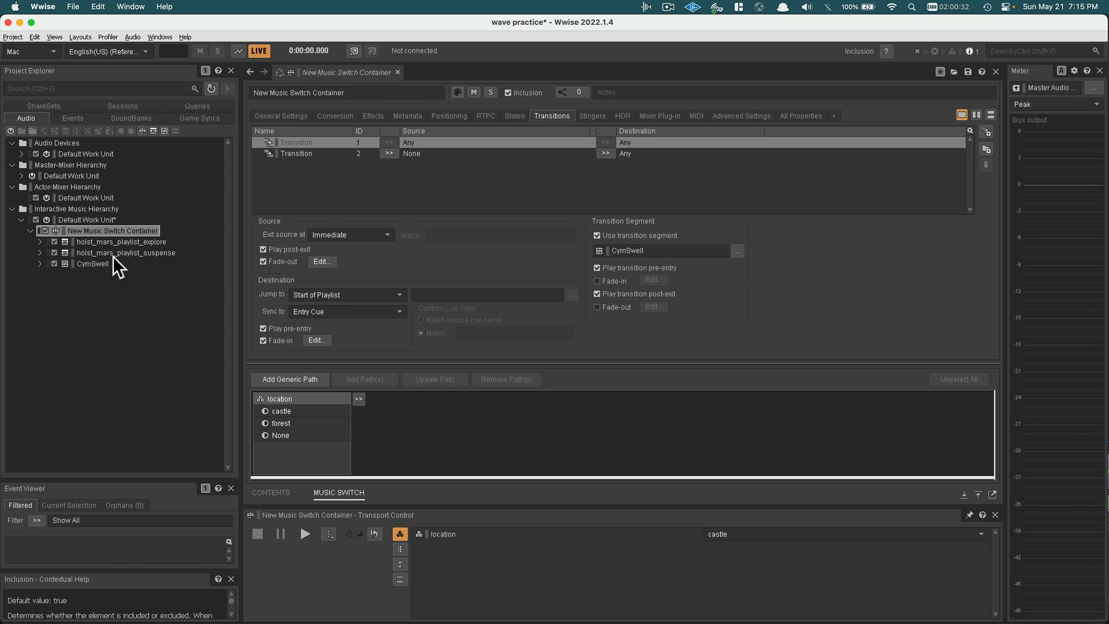
- Examine holst_mars_playlist_suspense, including its phrase_2_with_reverb_tail segment, track and playlist sequence
{"action": "left_click", "coordinate": [40, 254]}
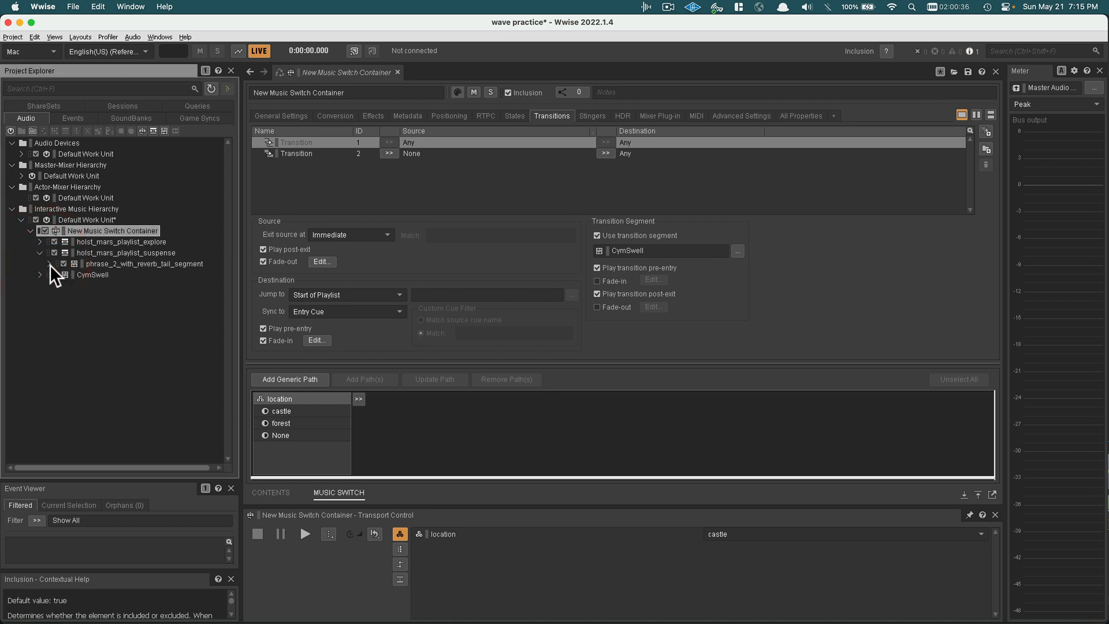
{"action": "left_click", "coordinate": [50, 265]}
{"action": "left_click", "coordinate": [137, 273]}
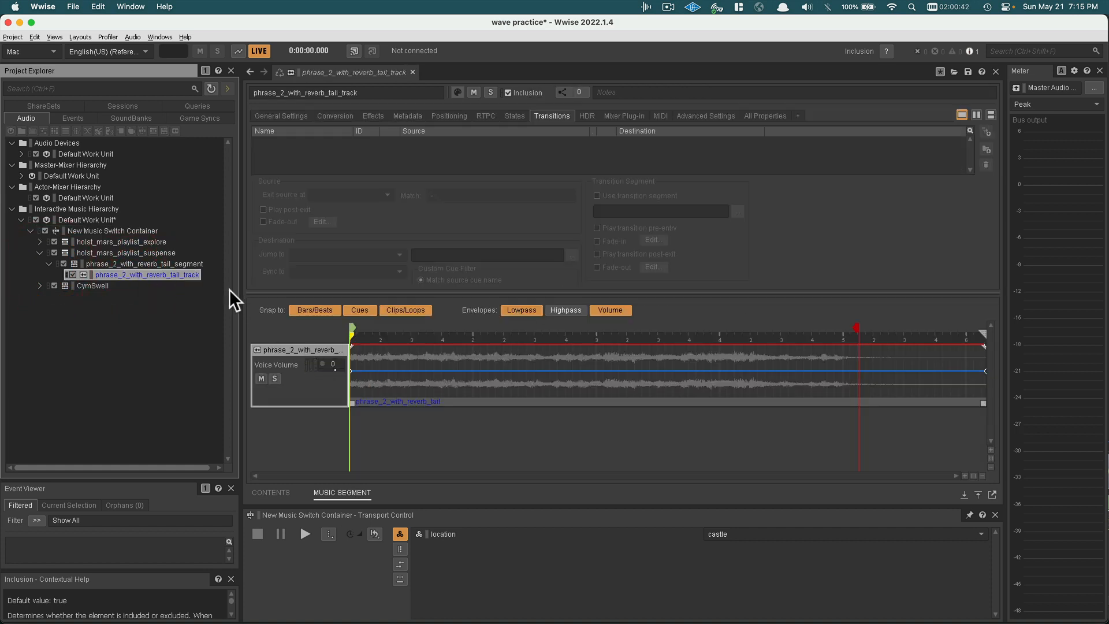
{"action": "left_click", "coordinate": [193, 261]}
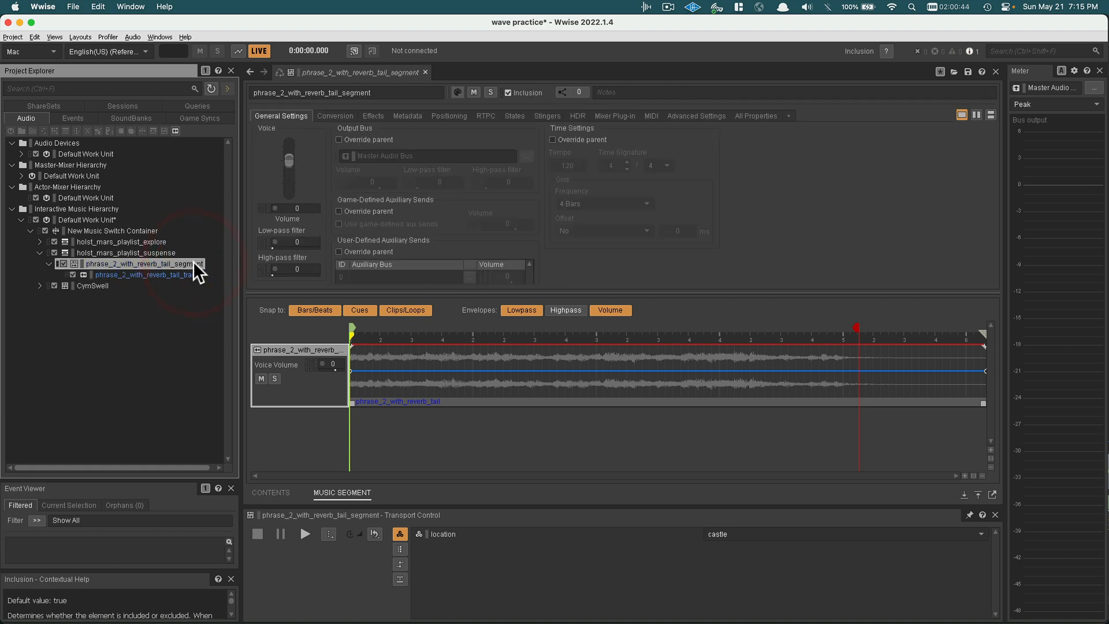
{"action": "left_click", "coordinate": [159, 252]}
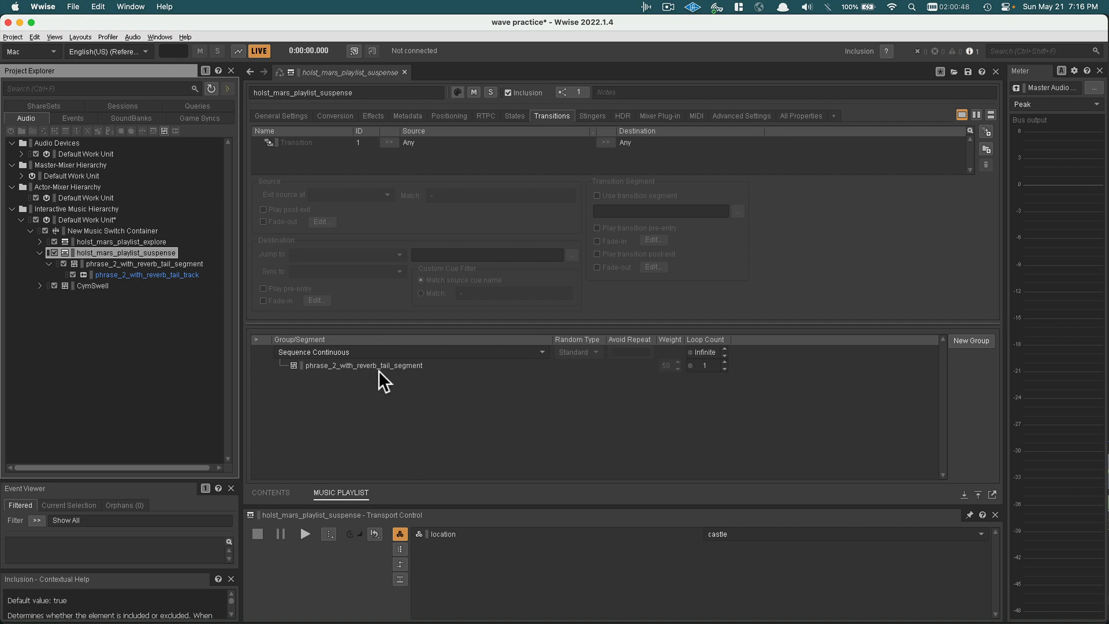
- Wrap New Music Switch Container in a new parent Music Switch Container, keeping the default name, and expand the parent
{"action": "left_click", "coordinate": [144, 230]}
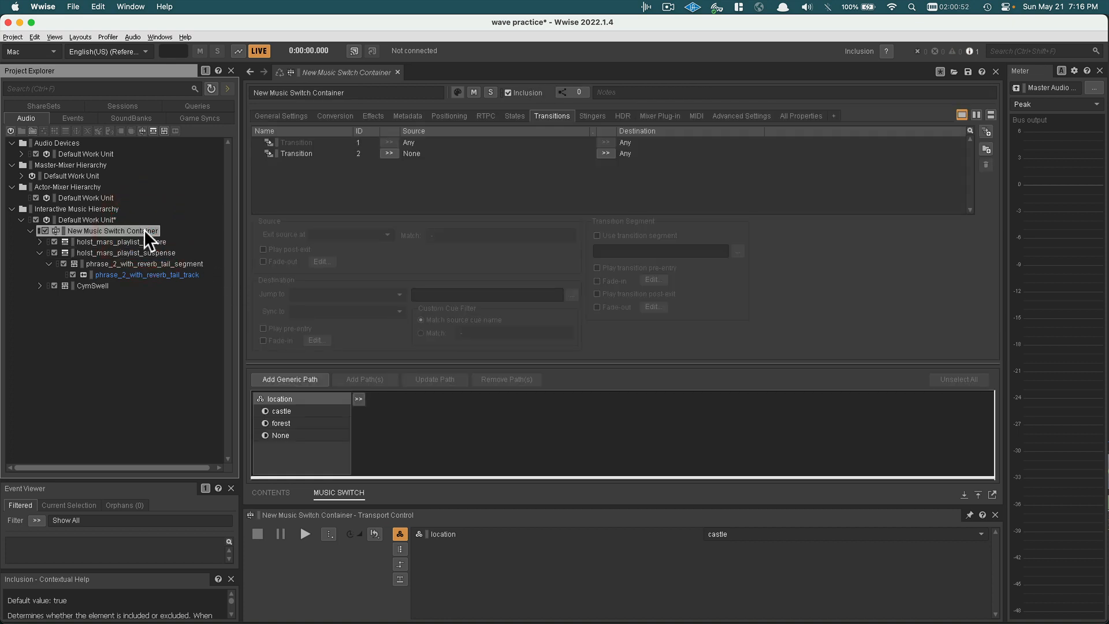
{"action": "right_click", "coordinate": [144, 229]}
{"action": "mouse_move", "coordinate": [188, 252]}
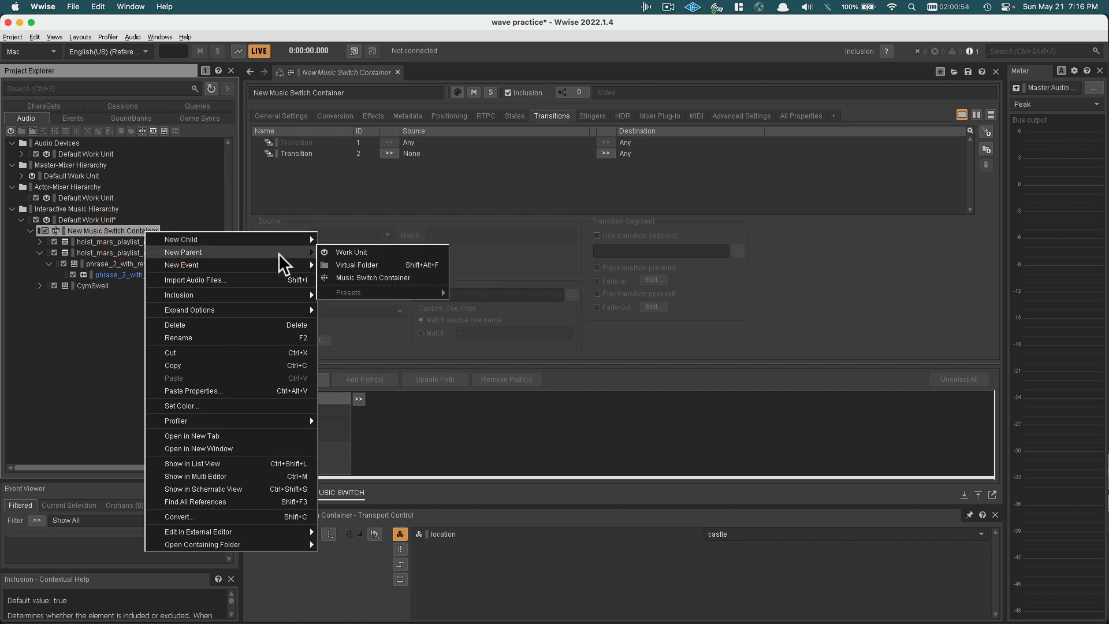
{"action": "left_click", "coordinate": [353, 277]}
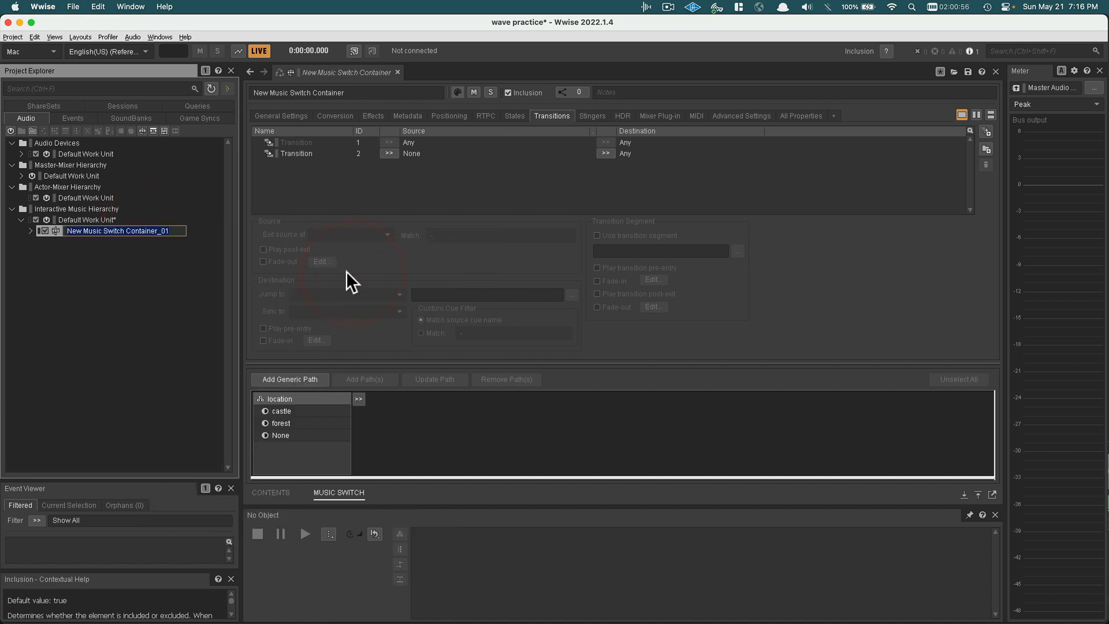
{"action": "left_click", "coordinate": [124, 268]}
{"action": "left_click", "coordinate": [30, 230]}
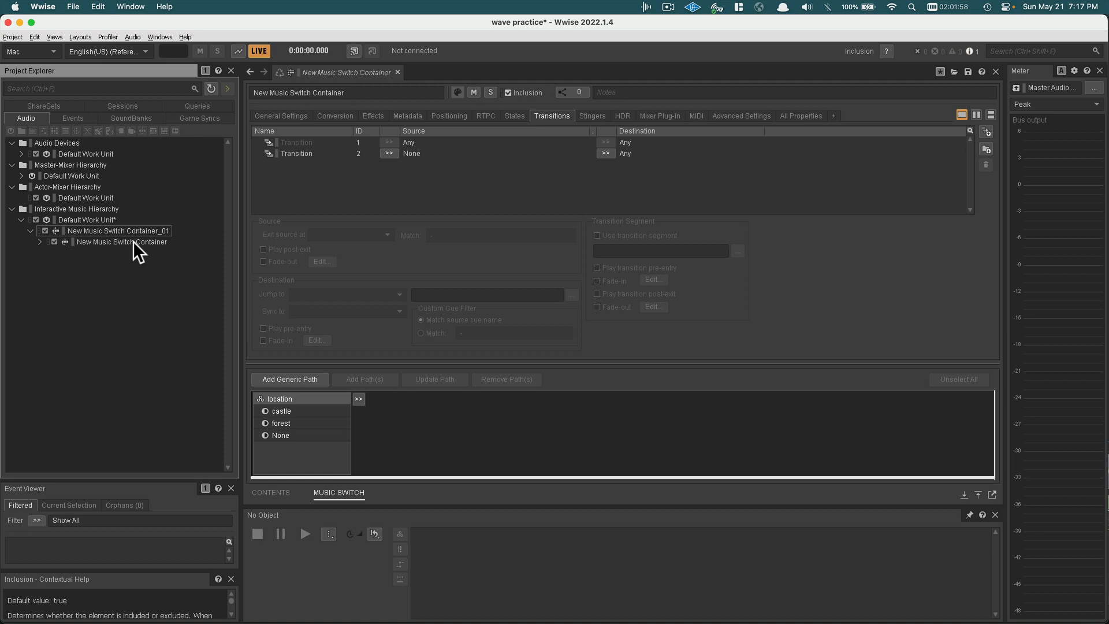
{"action": "left_click", "coordinate": [668, 7]}
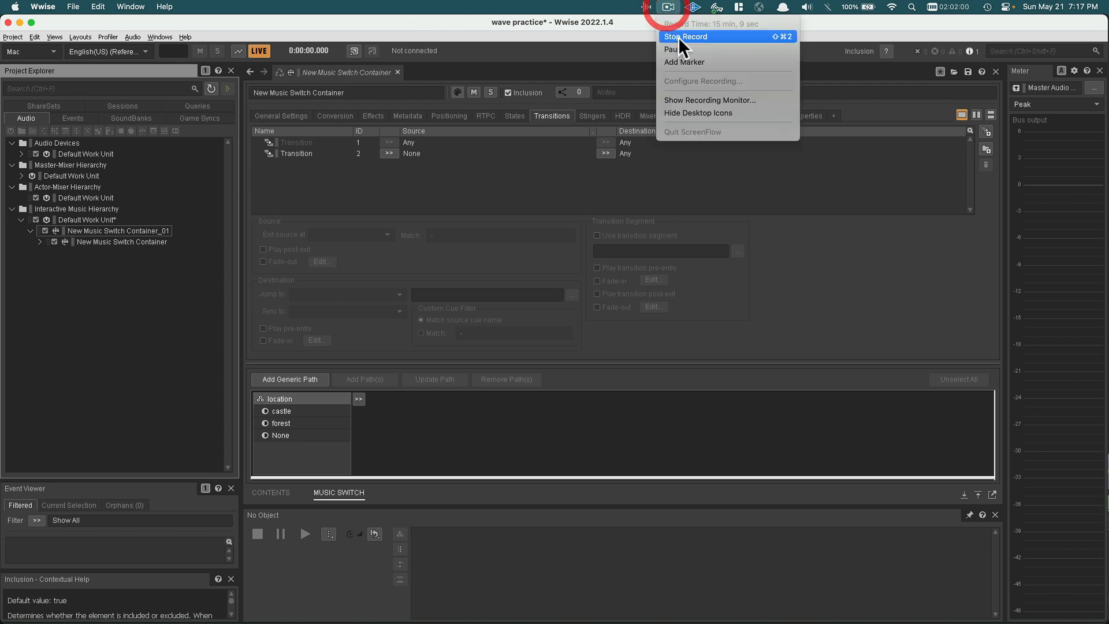